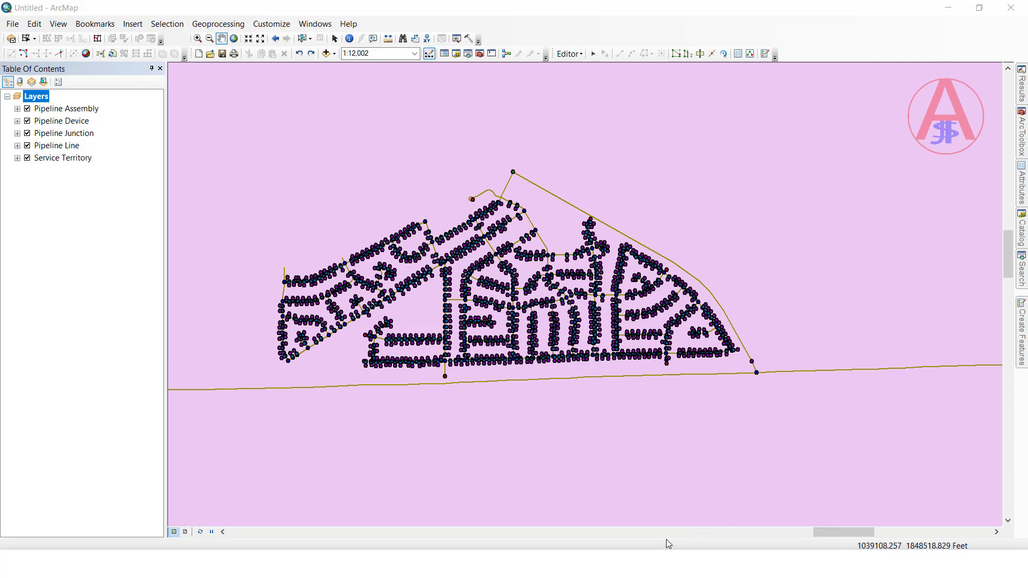
- Review the sample legend image in Photos, and switch the ArcMap document to layout view with the Layout toolbar clear of the page
key(alt+Tab)
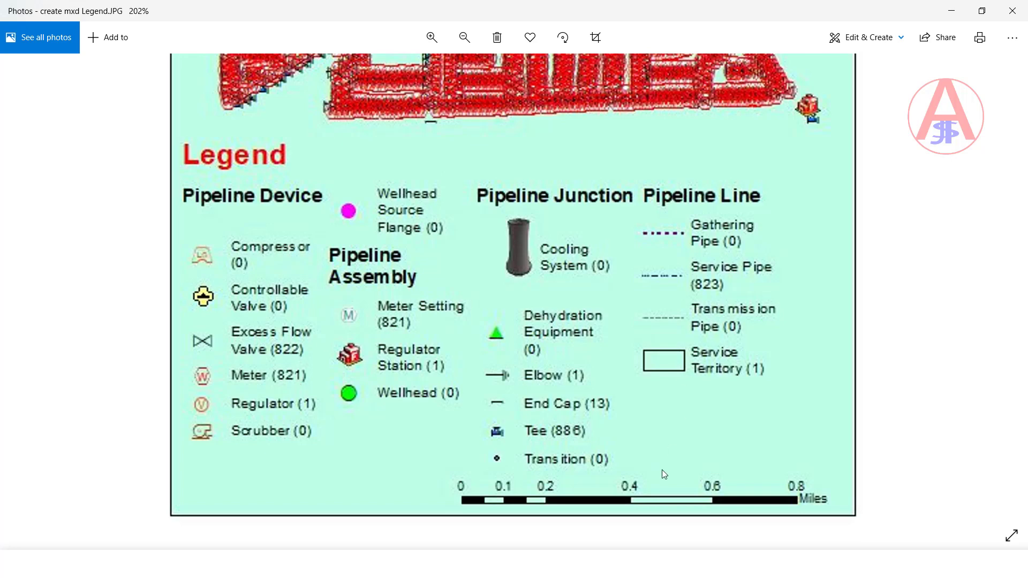
click(587, 509)
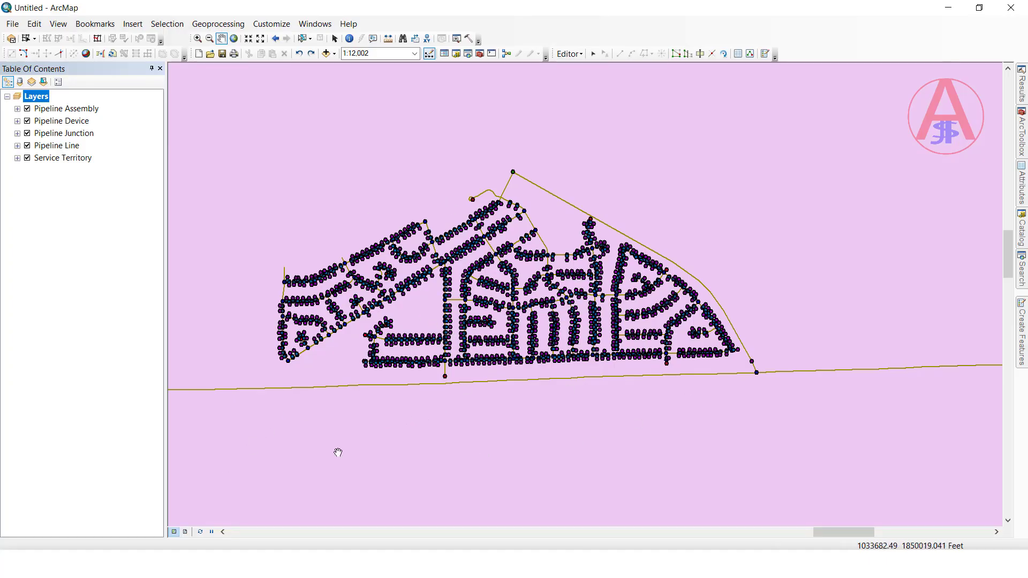
click(185, 531)
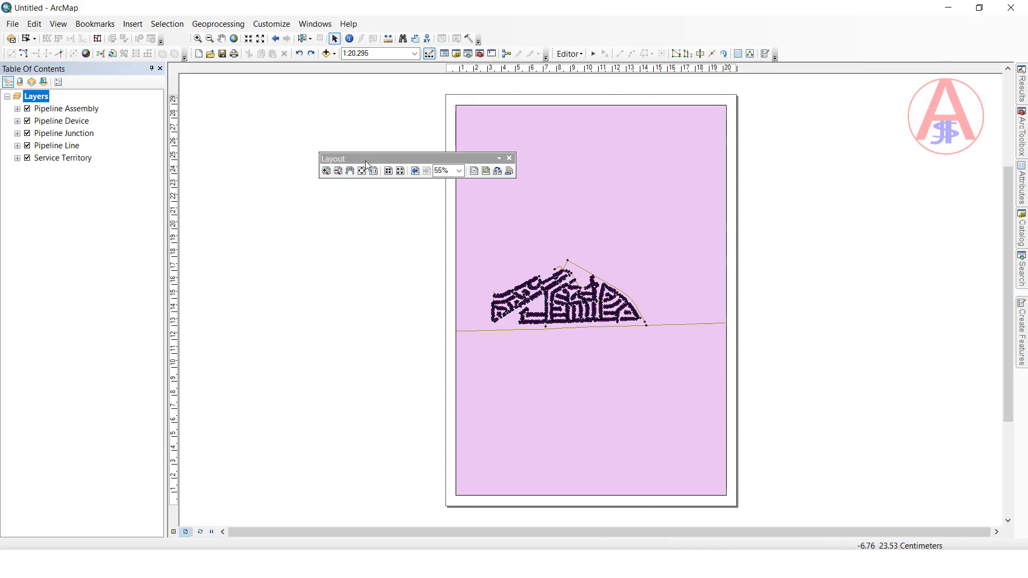
drag(369, 160, 272, 88)
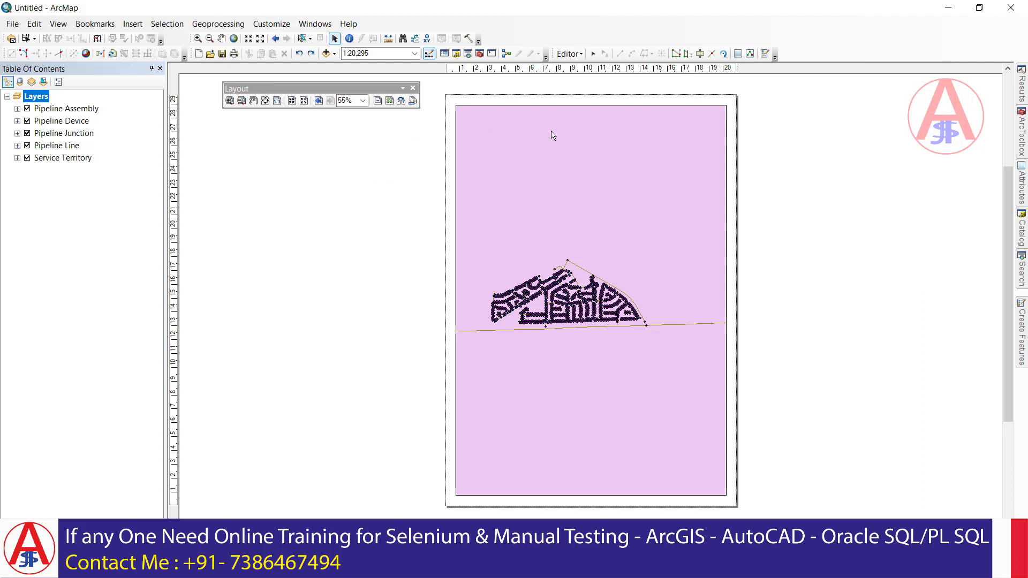
- Insert the map title "Utility_Network" on the layout page
click(132, 24)
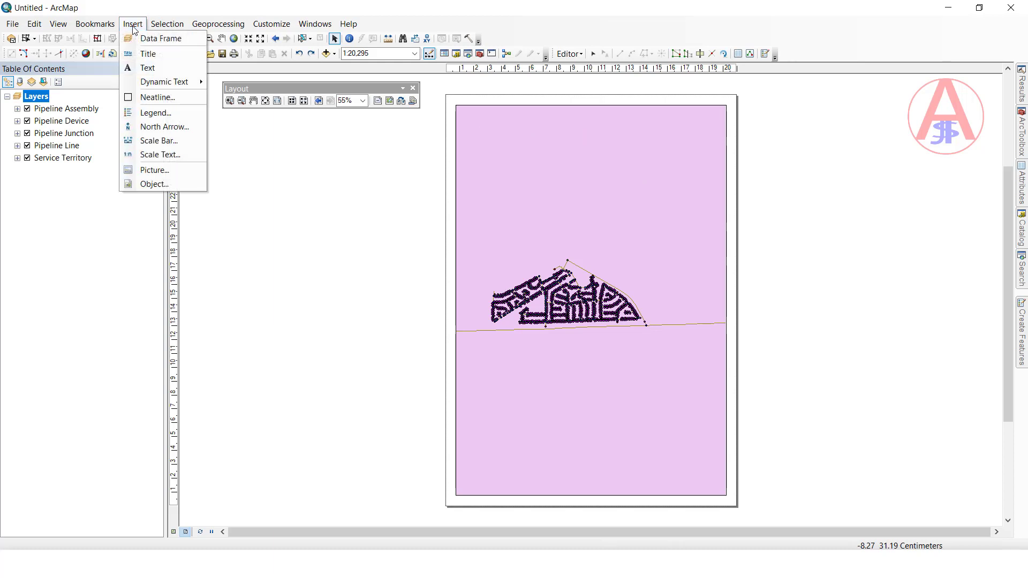
click(153, 55)
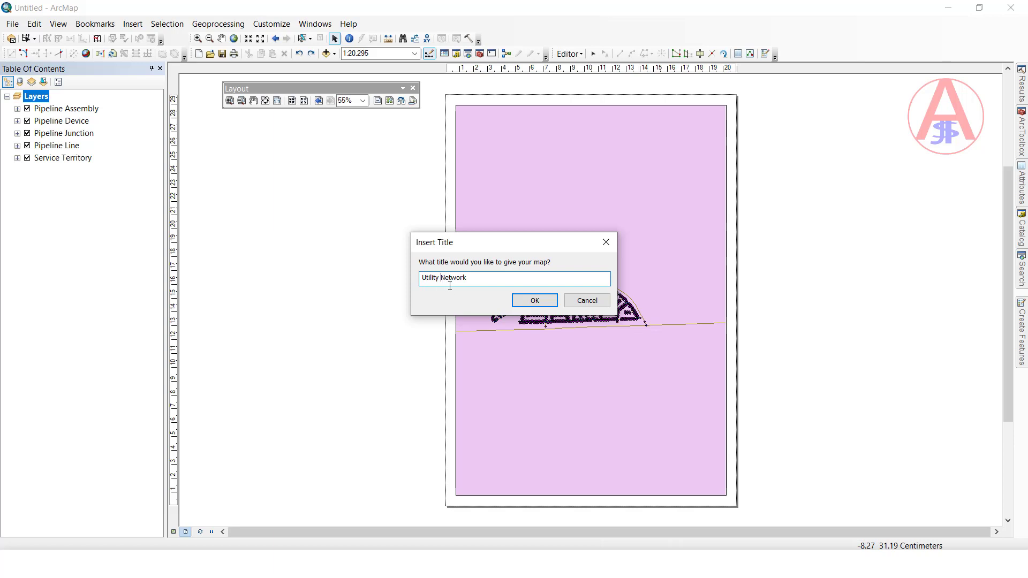
key(BackSpace)
click(534, 300)
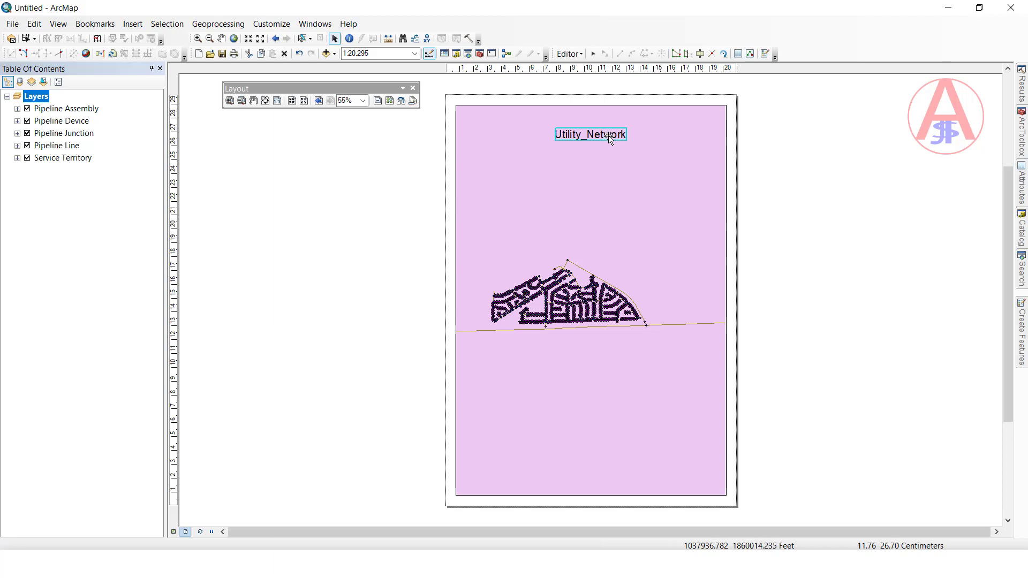
- Format the map title as bold, 36-point red text
double_click(610, 137)
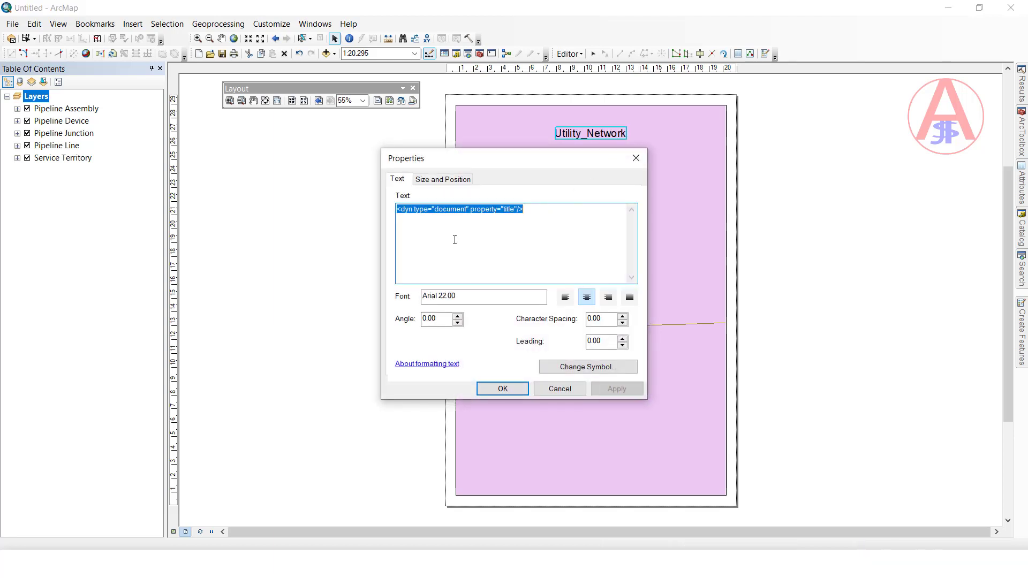
click(604, 368)
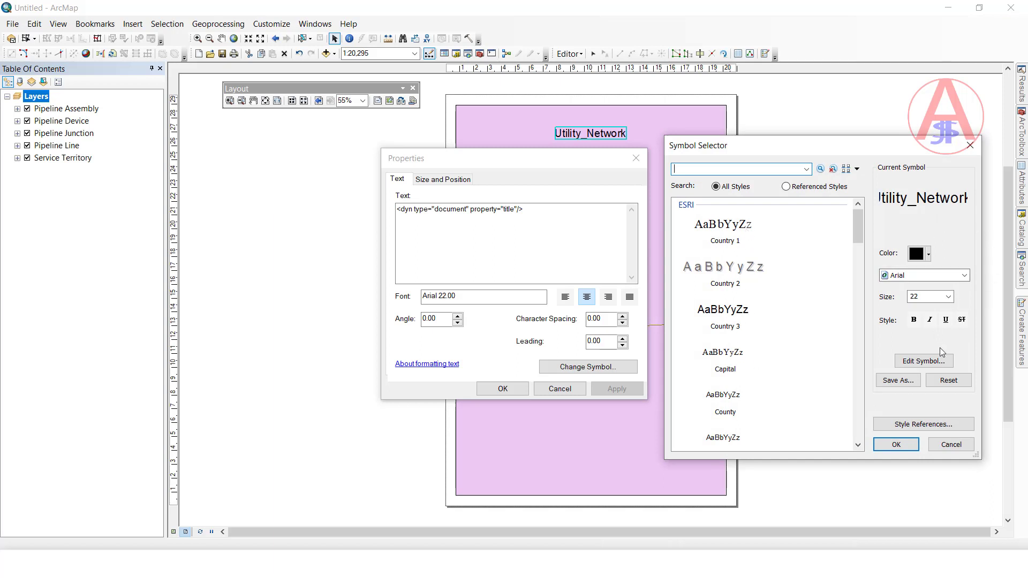
click(915, 320)
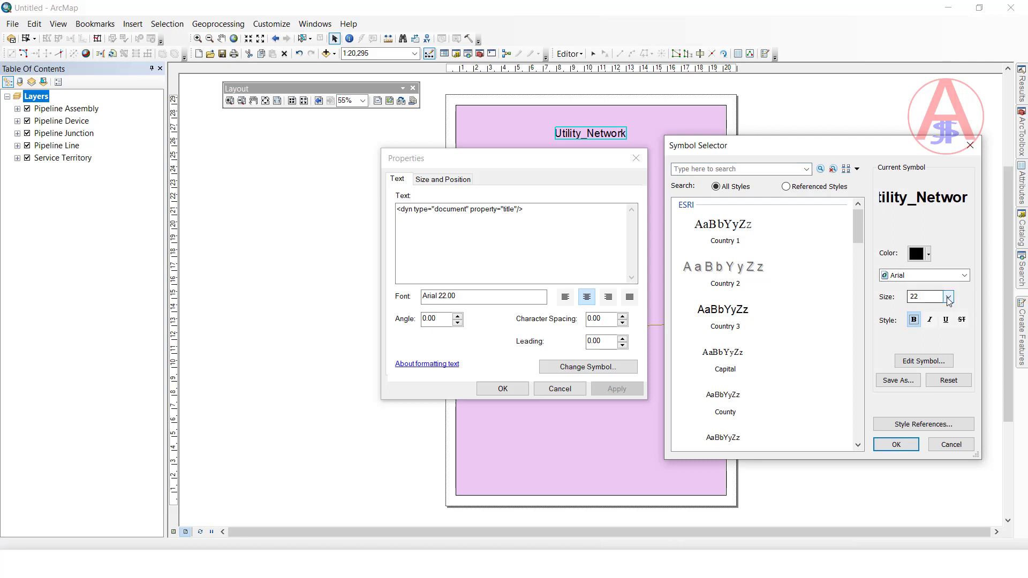
click(948, 296)
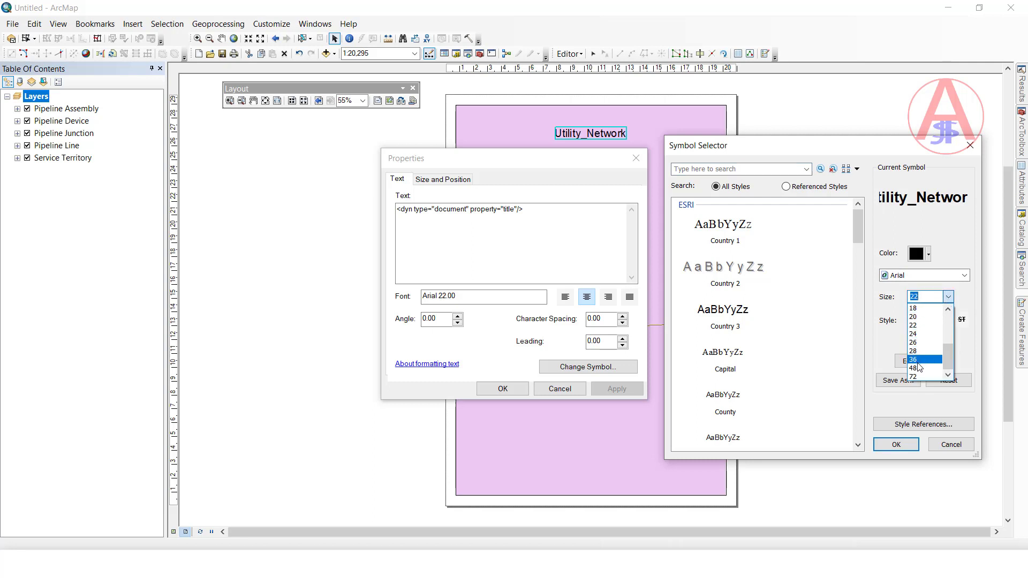
click(917, 361)
click(921, 254)
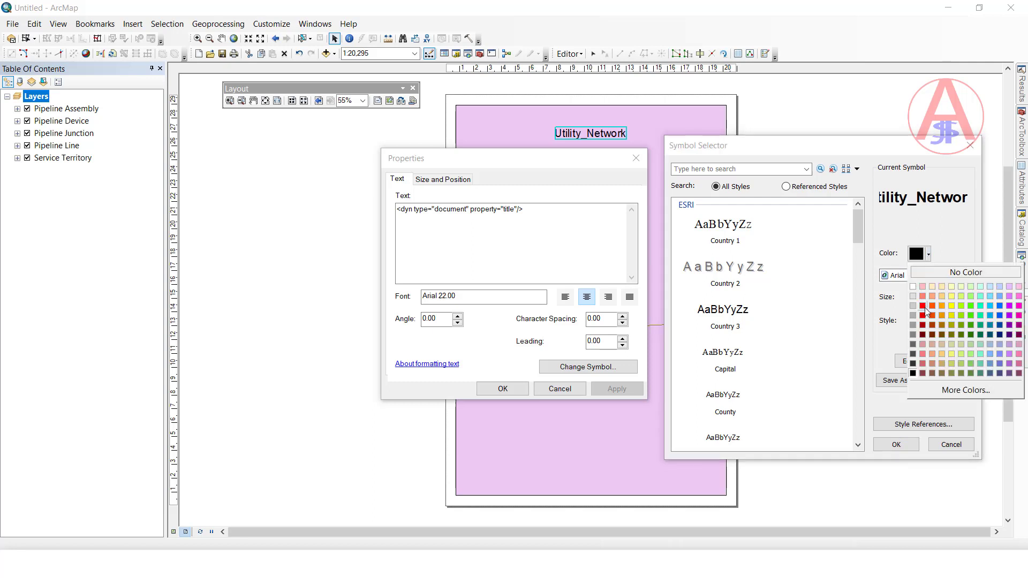
click(924, 309)
click(896, 444)
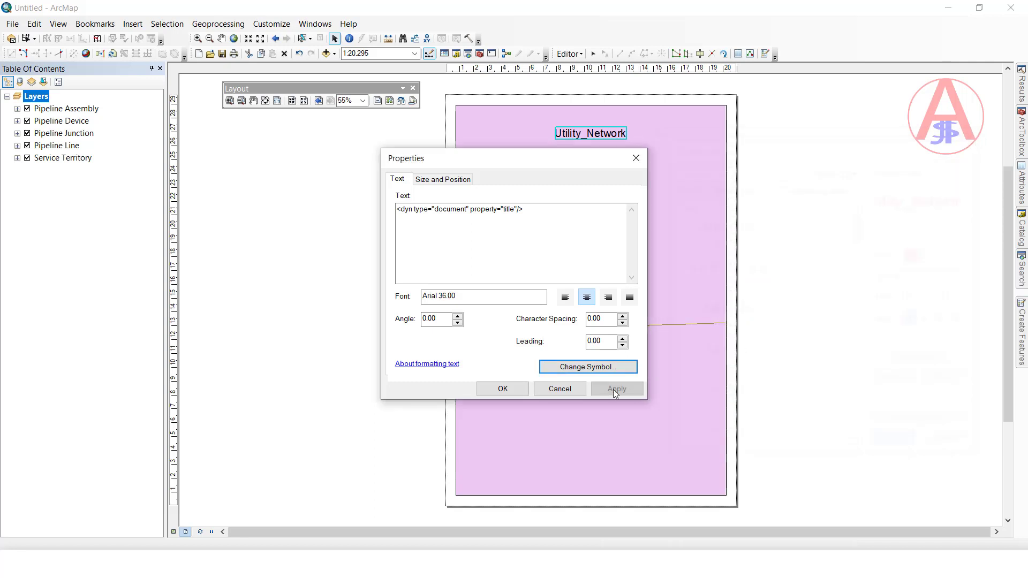
click(511, 389)
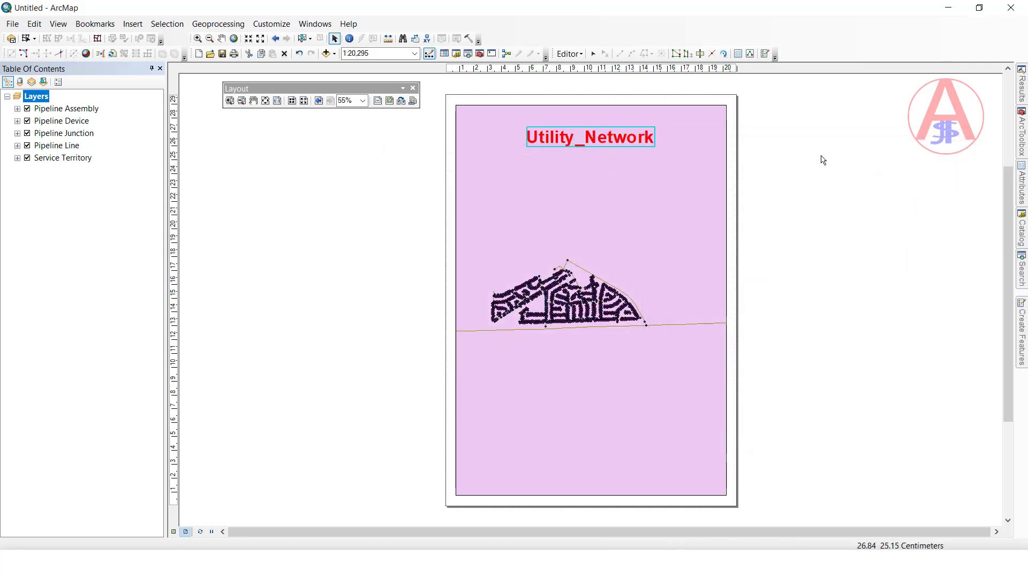
click(586, 151)
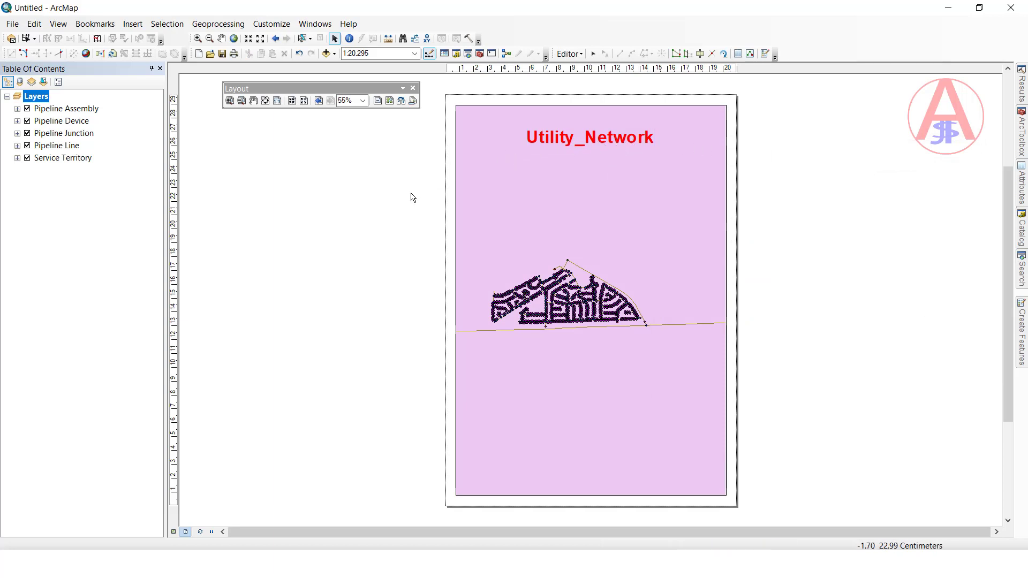
- Insert a three-column legend covering the four pipeline layers and Service Territory, keeping the wizard's default title, frame and patch settings
right_click(275, 218)
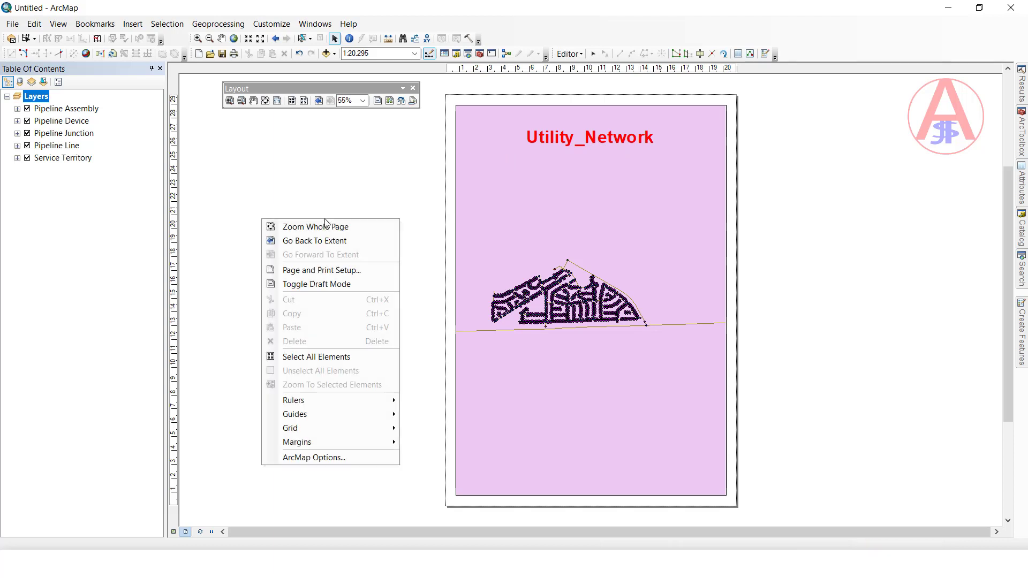
click(316, 226)
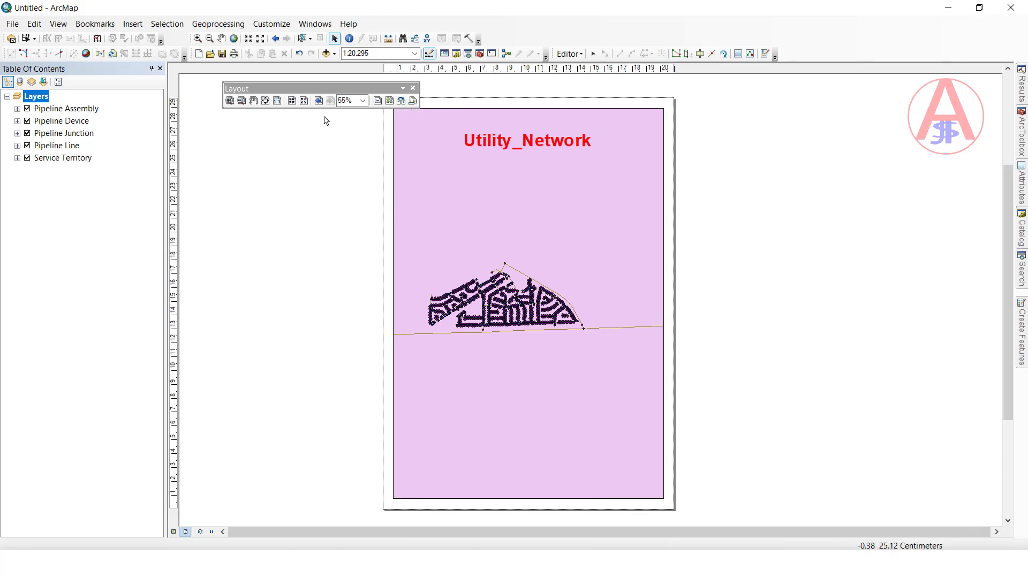
click(142, 24)
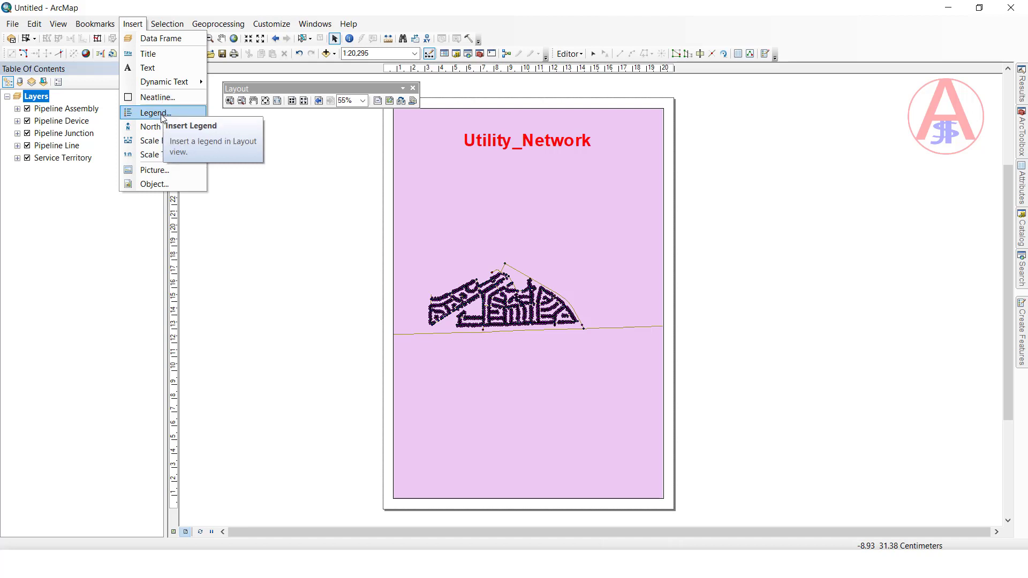
click(155, 113)
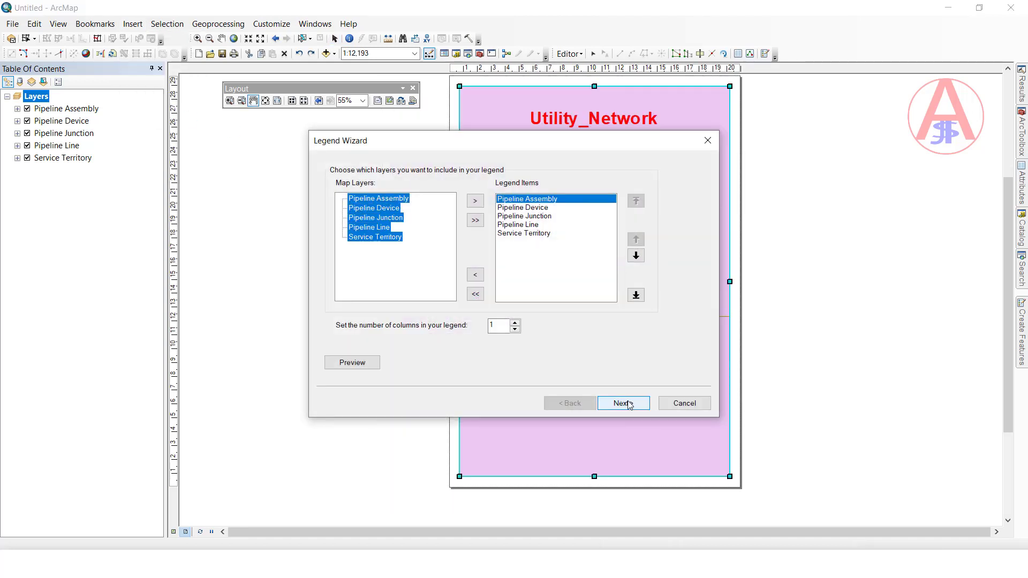
click(515, 329)
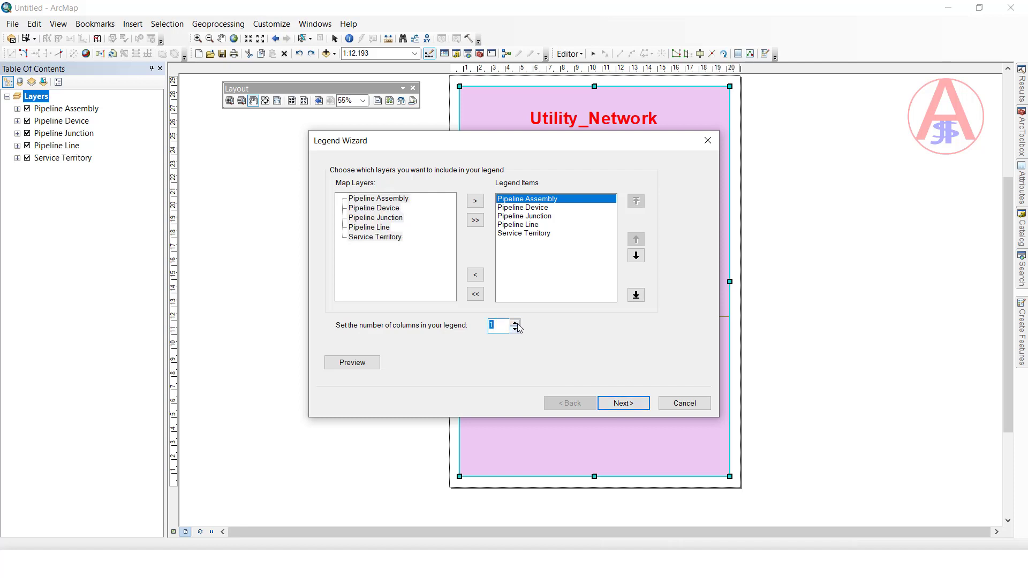
click(517, 327)
click(518, 329)
click(383, 212)
click(382, 217)
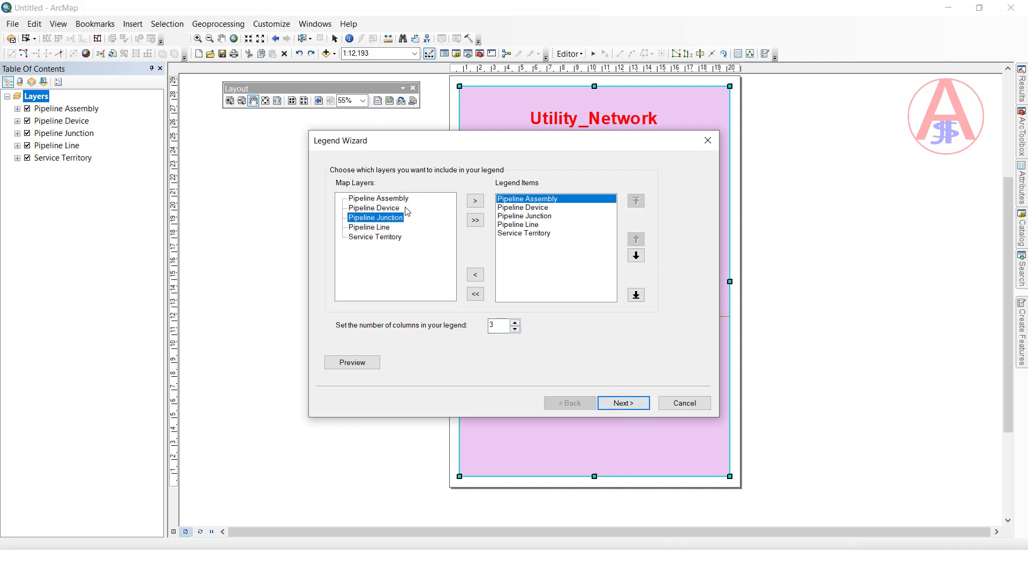
click(523, 217)
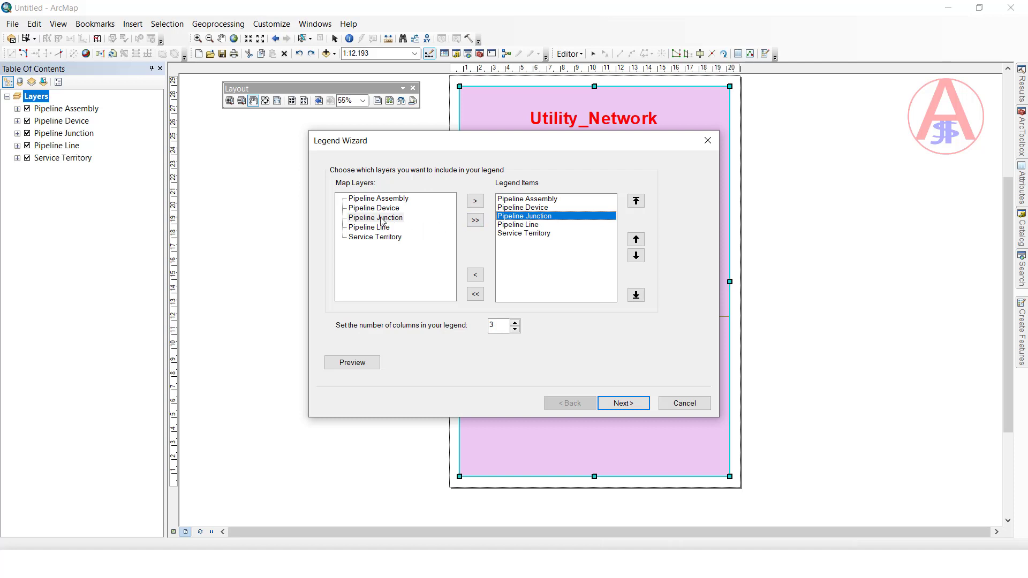
click(634, 404)
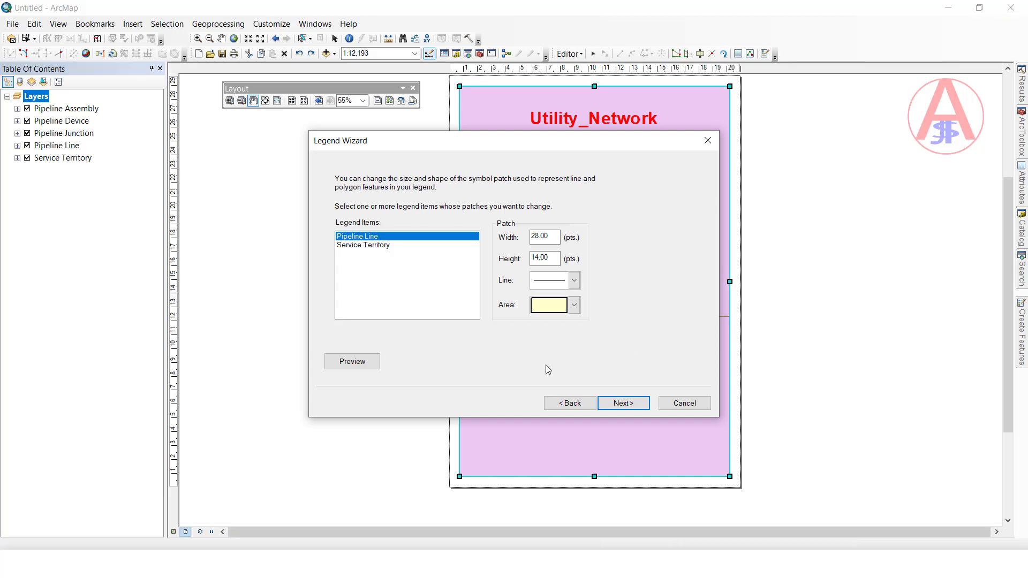
click(639, 404)
click(628, 407)
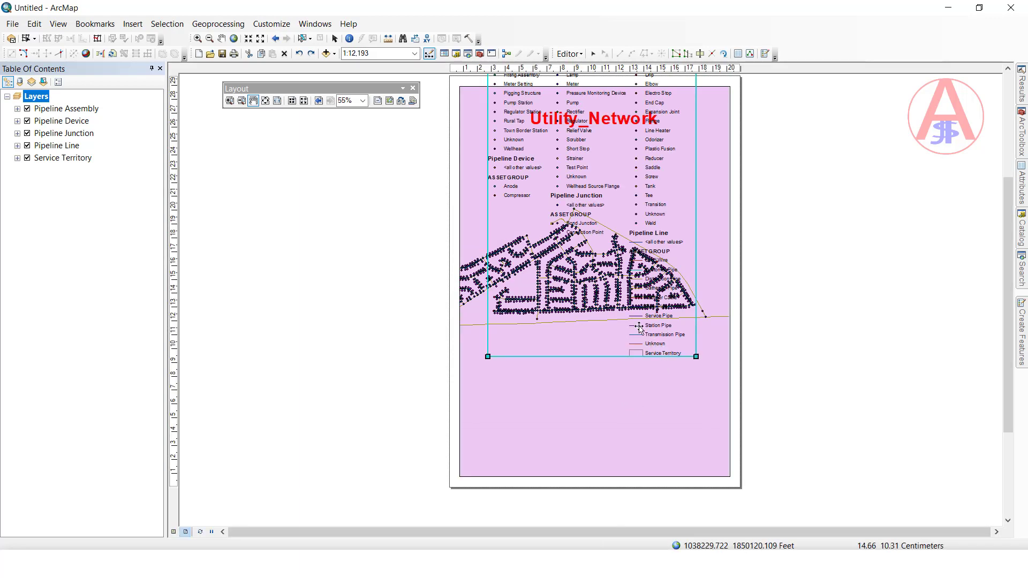
- Move the legend beside the page and turn on 72 pt label and description wrapping with right-to-left reading
drag(657, 335, 657, 335)
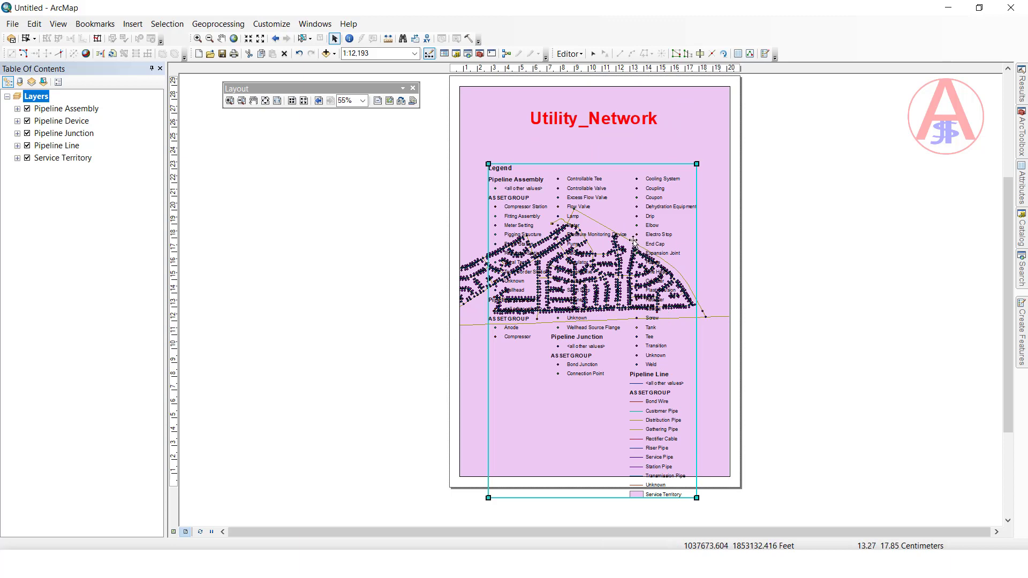
drag(670, 241, 884, 266)
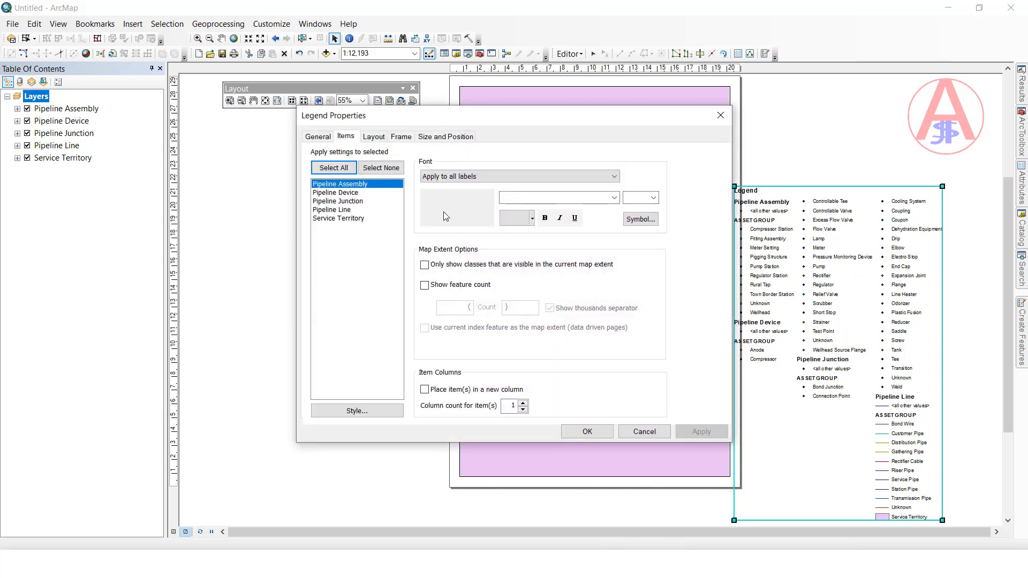
click(319, 137)
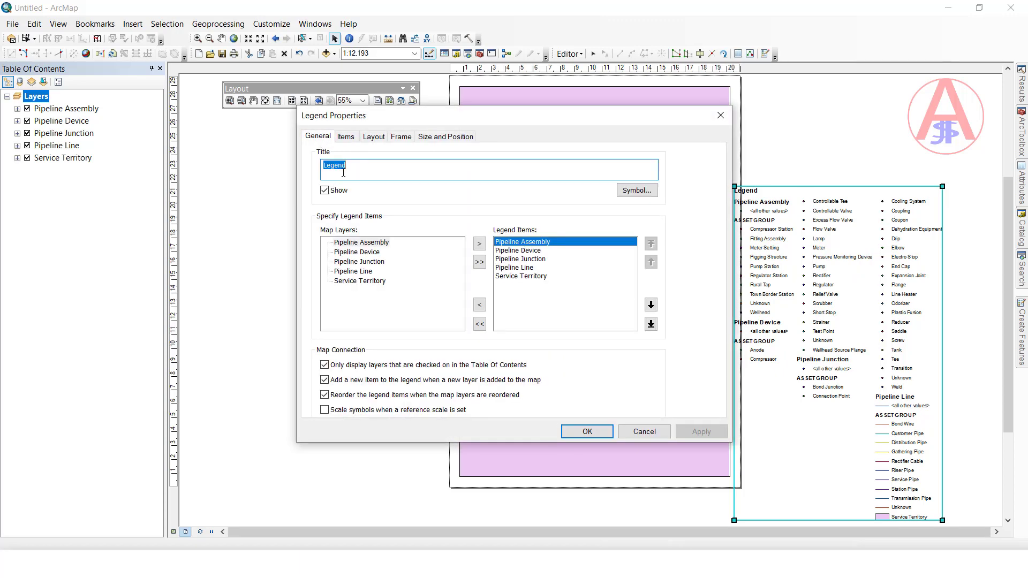
click(346, 137)
click(373, 136)
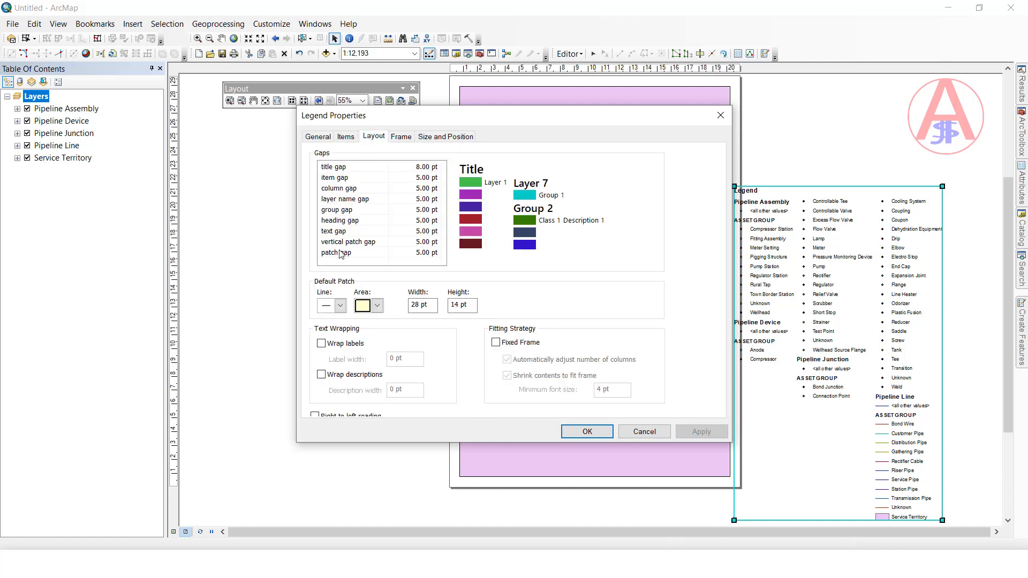
click(324, 345)
click(328, 375)
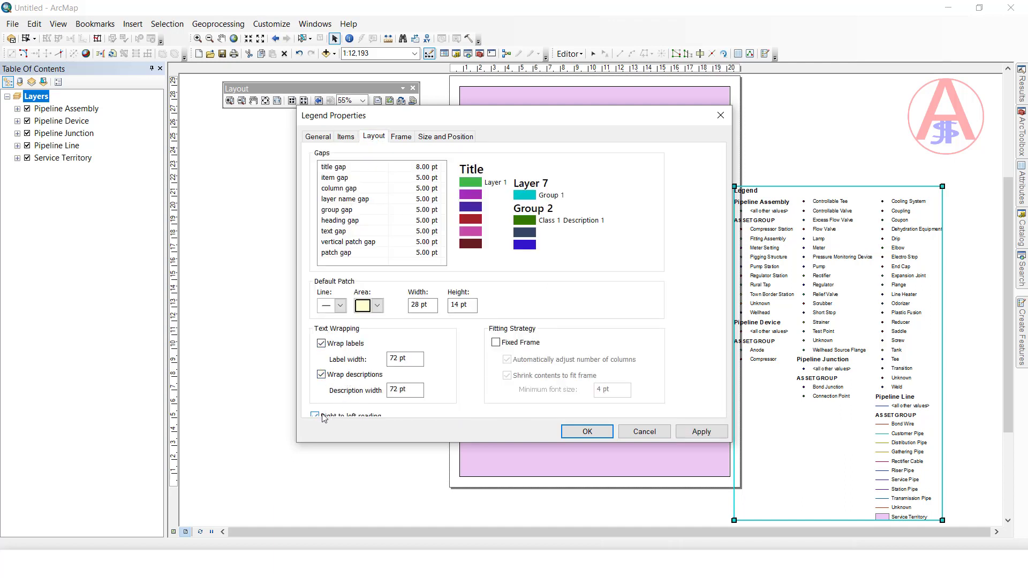
click(587, 432)
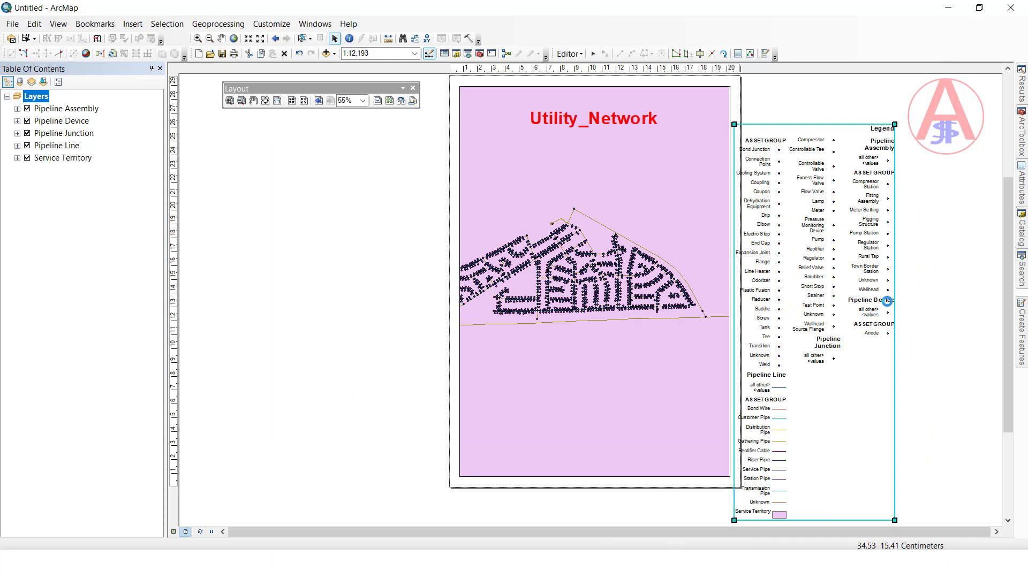
- Shrink the legend beside the page and turn off its right-to-left reading
drag(888, 299, 862, 306)
double_click(827, 332)
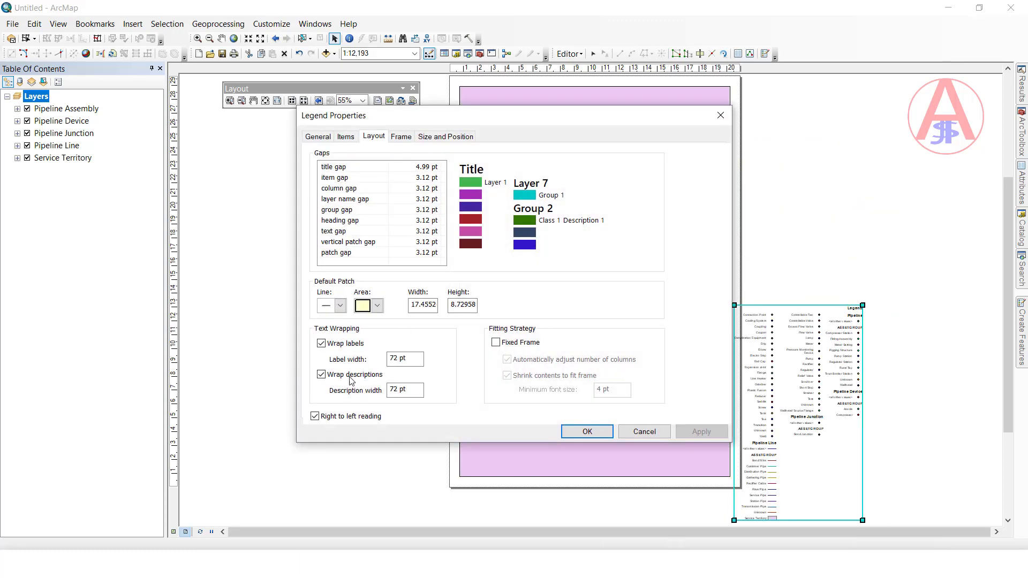
click(587, 432)
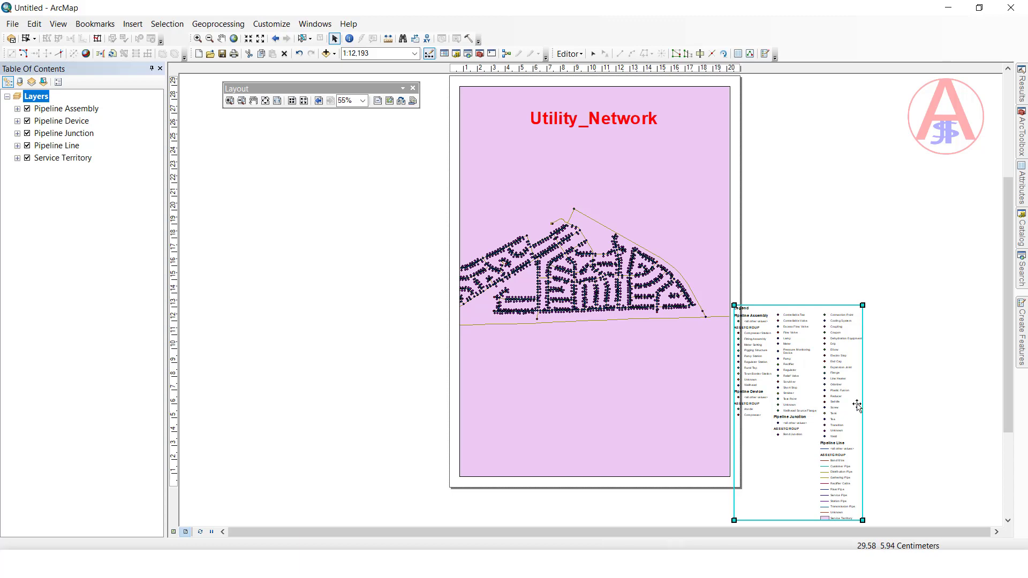
- Move the legend onto the page, below the pipeline network
drag(833, 417, 578, 370)
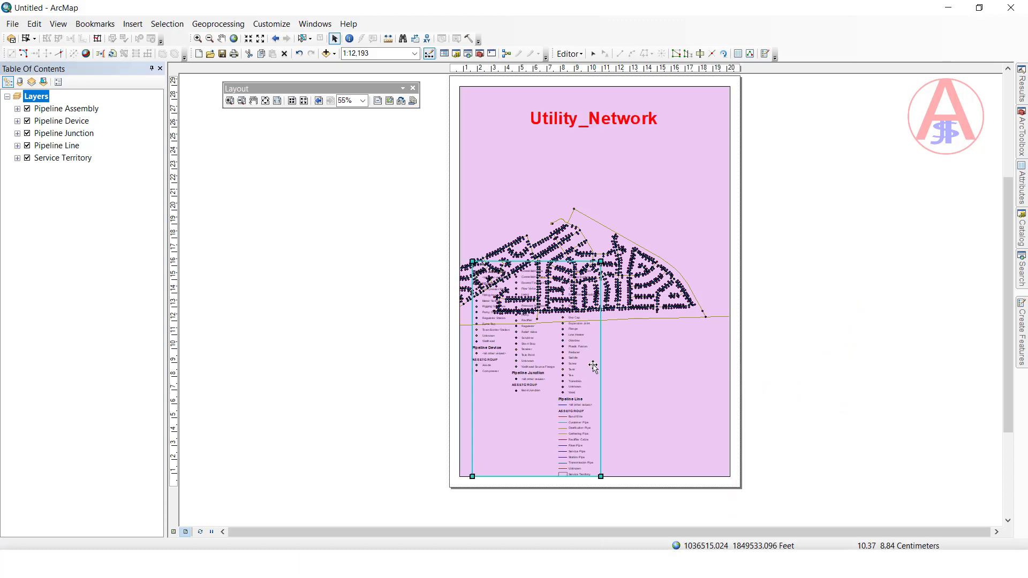
drag(577, 415, 575, 455)
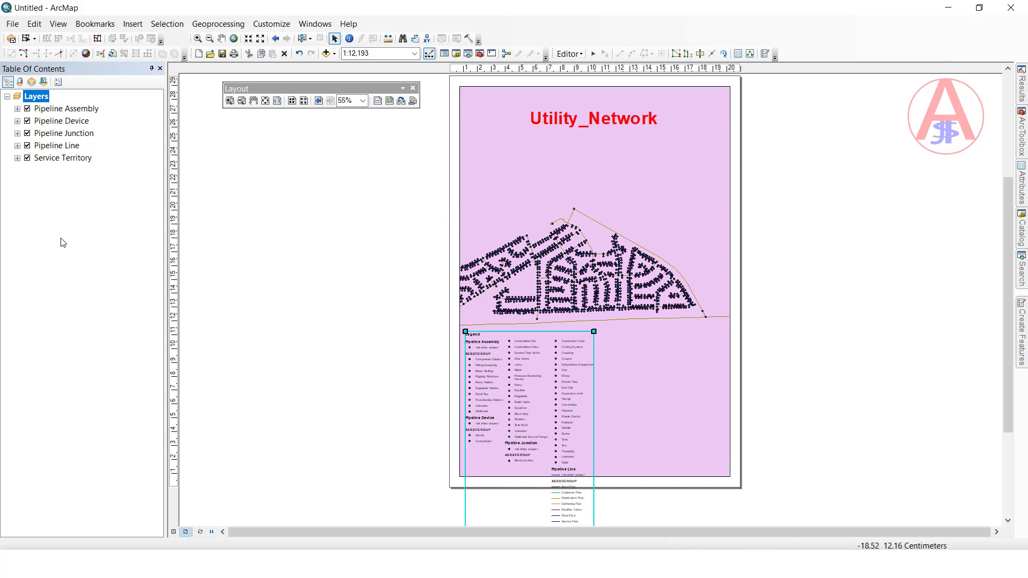
- Add all asset group values to the Pipeline Assembly symbology to update their counts, and remove Compressor Station and Fitting Assembly
double_click(74, 111)
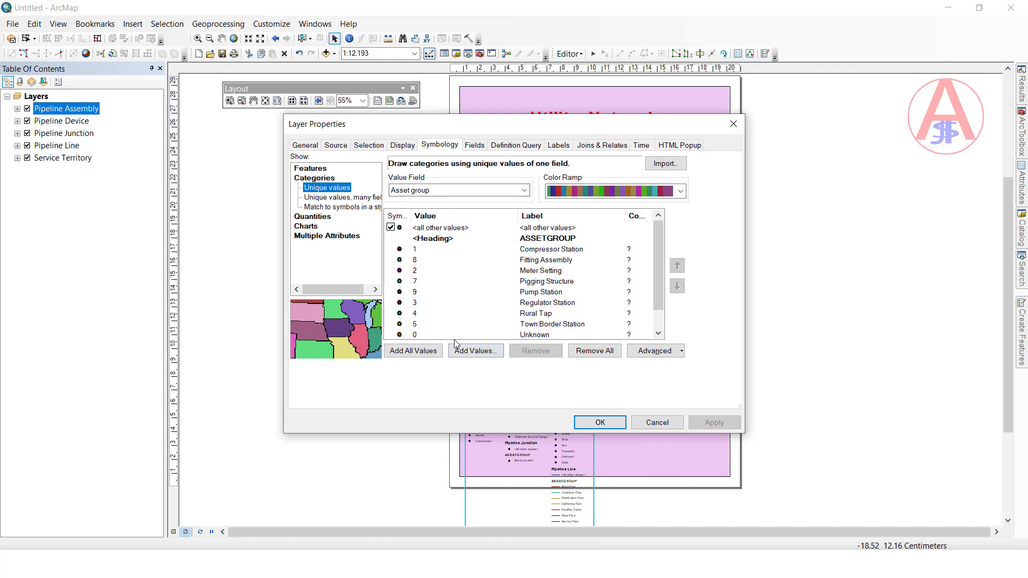
click(413, 352)
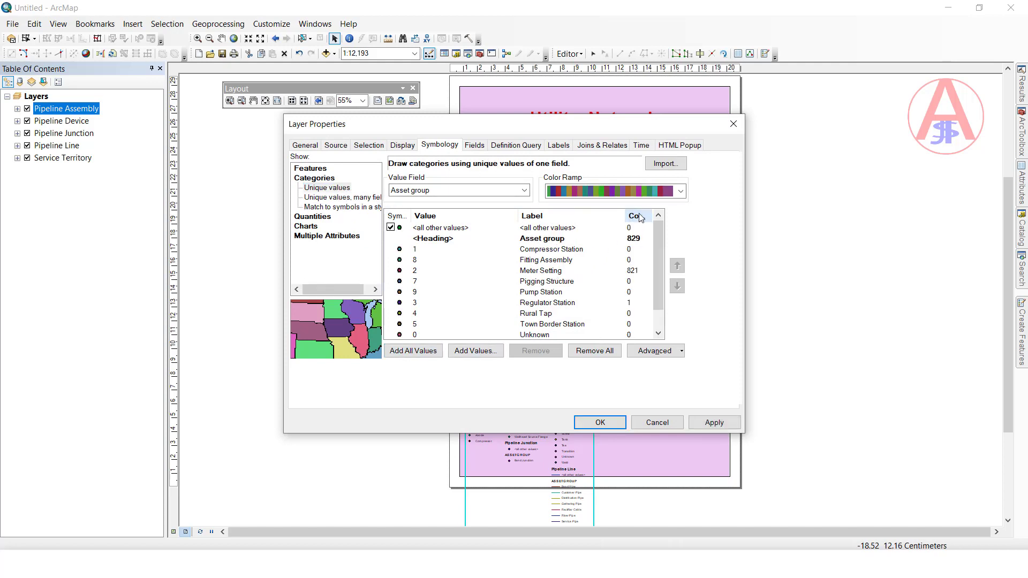
click(433, 250)
shift+click(443, 262)
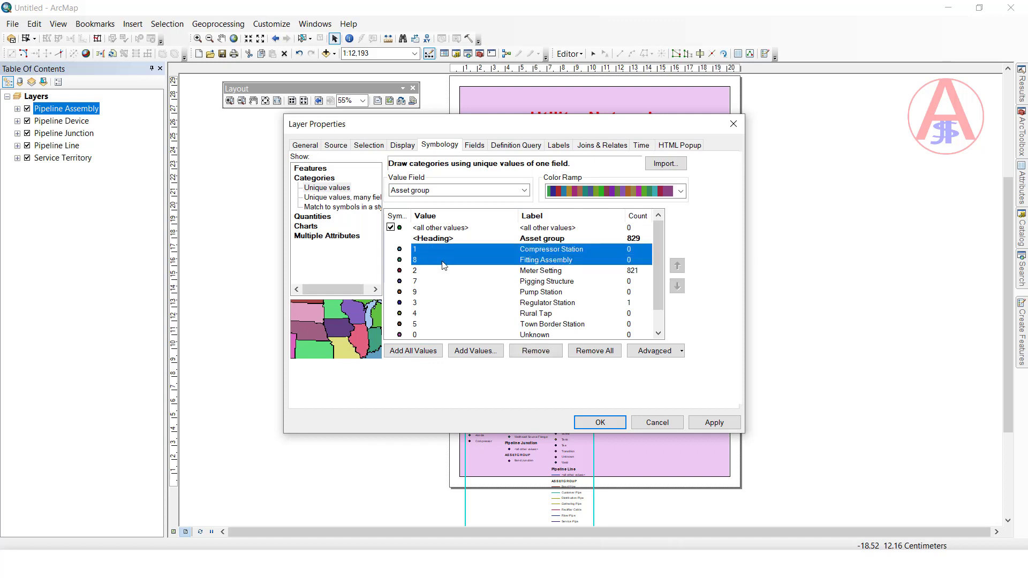
click(535, 352)
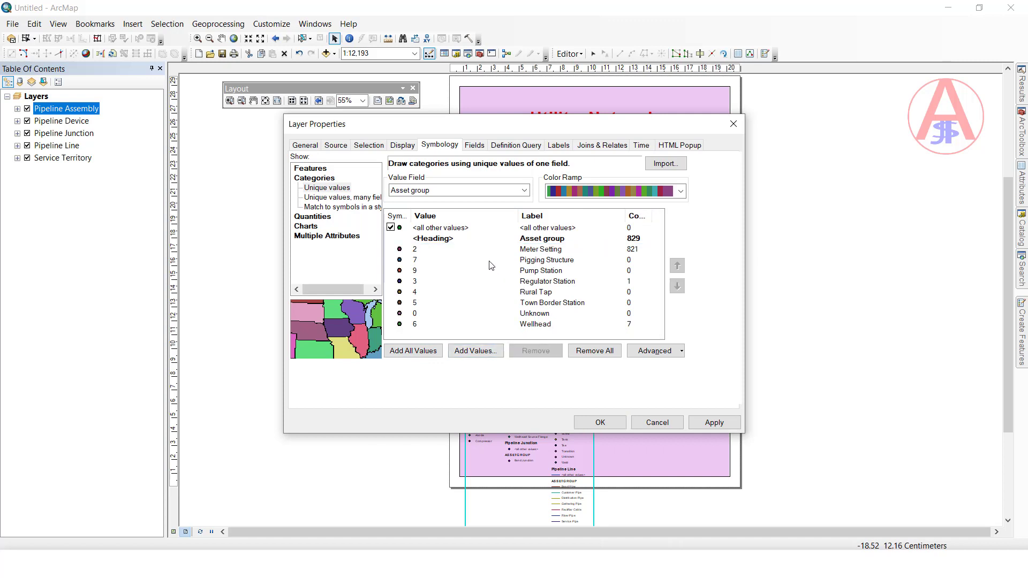
- Remove Pigging Structure, Pump Station, Rural Tap, Town Border Station and Unknown from the Pipeline Assembly classes
click(489, 261)
shift+click(503, 271)
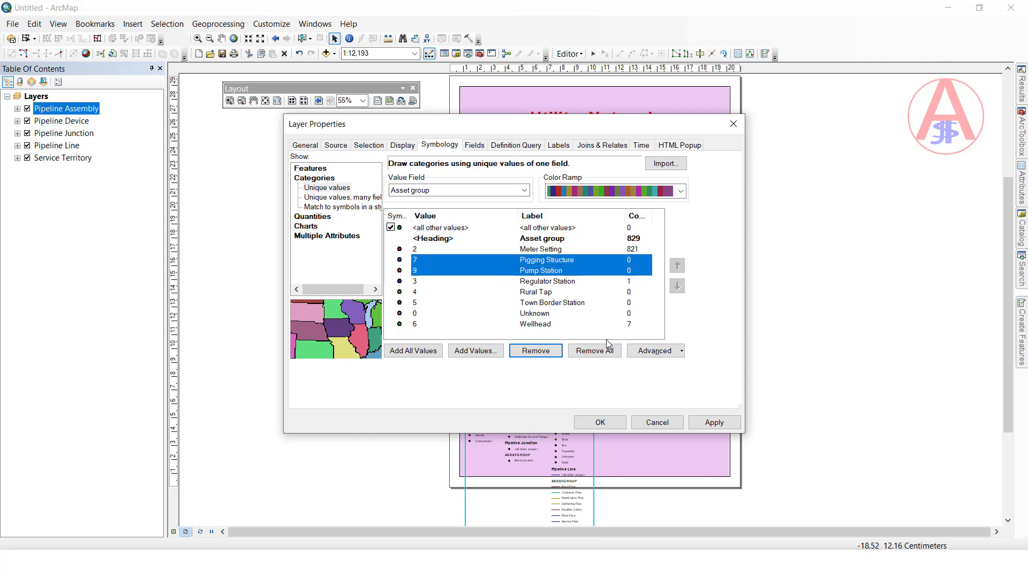
click(536, 351)
click(511, 261)
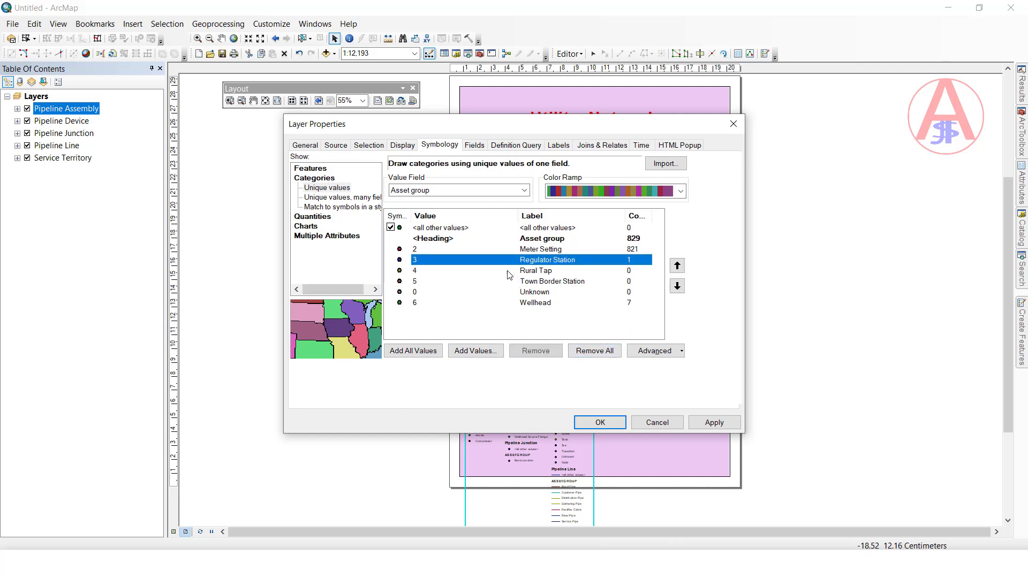
click(511, 271)
shift+click(516, 291)
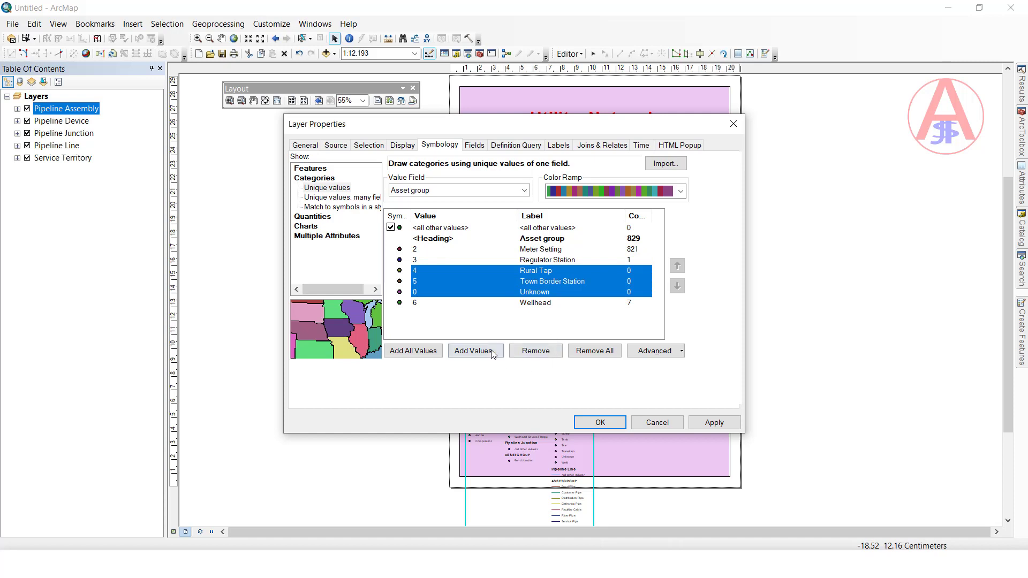
click(535, 352)
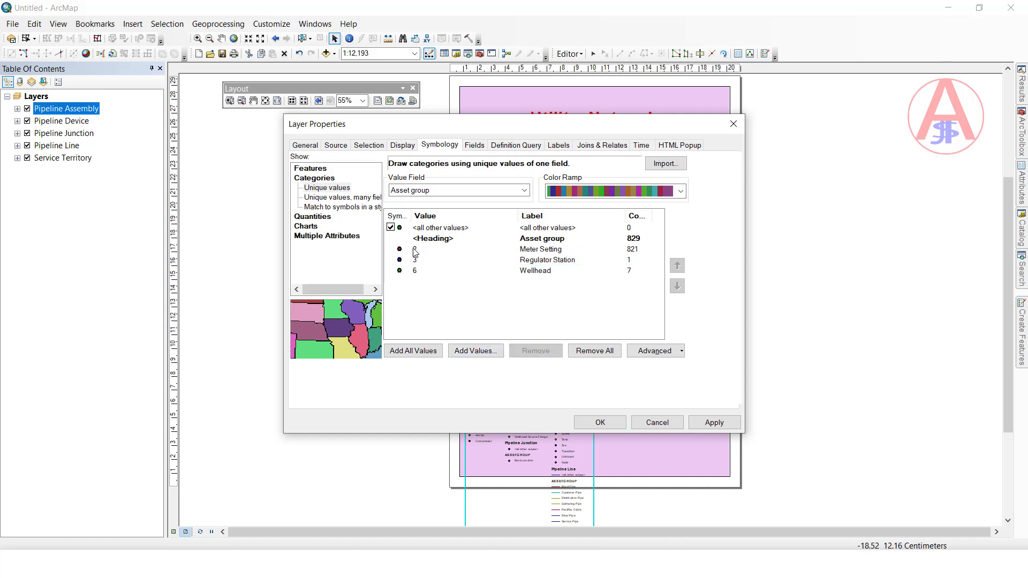
- Turn off the <all other values> class and clear the heading label in the Pipeline Assembly symbology
click(529, 243)
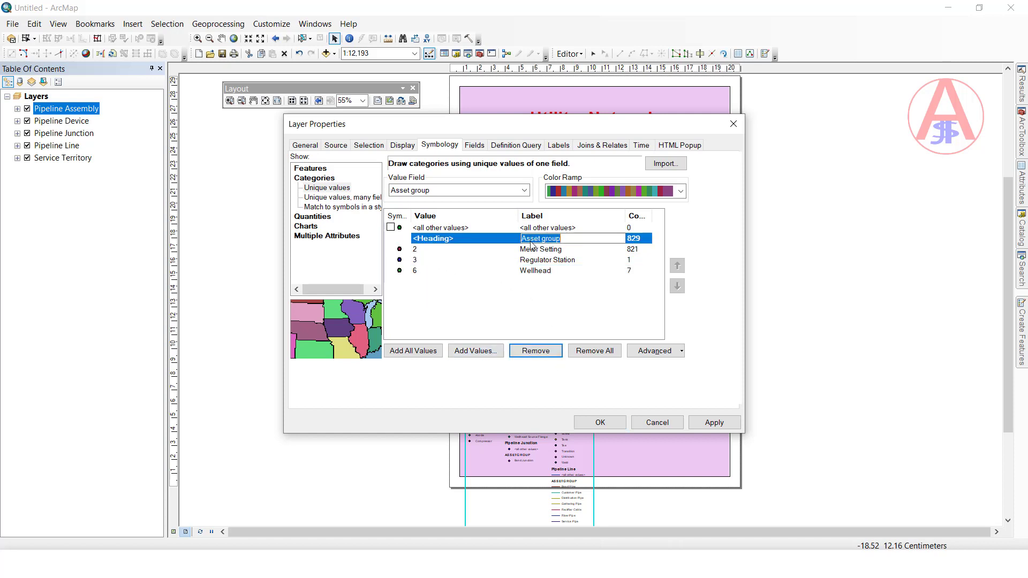
key(Escape)
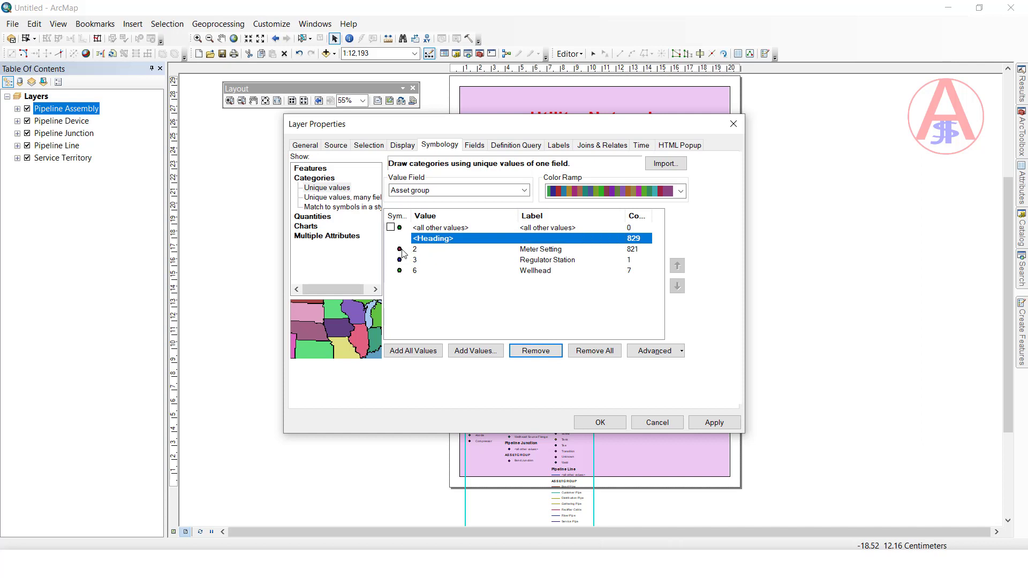
- Search the symbols for "meter" and assign the water_meter_point symbol from CADD GIS Center SDS 200 to Meter Setting
double_click(401, 249)
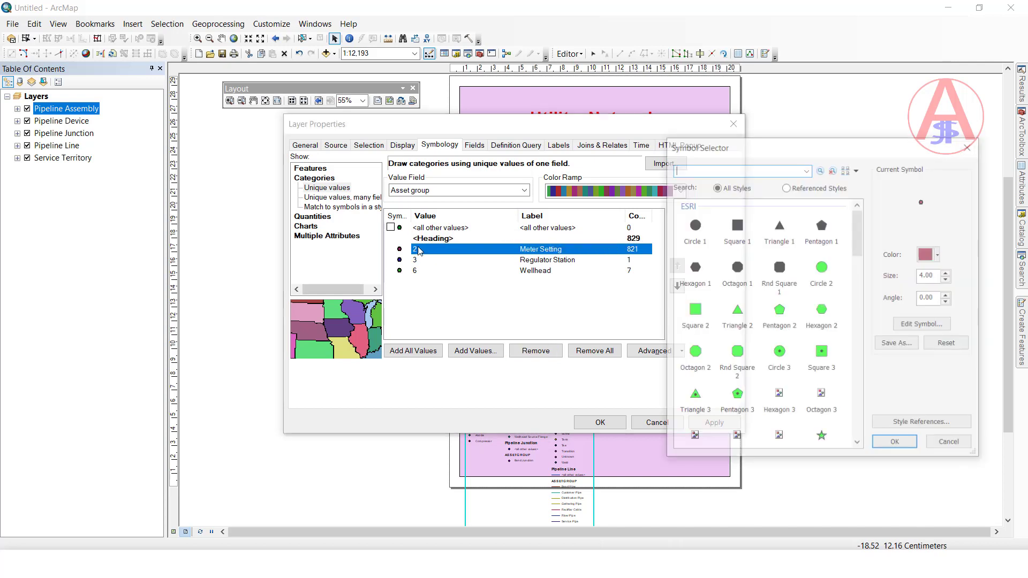
click(710, 168)
text(meter)
key(Return)
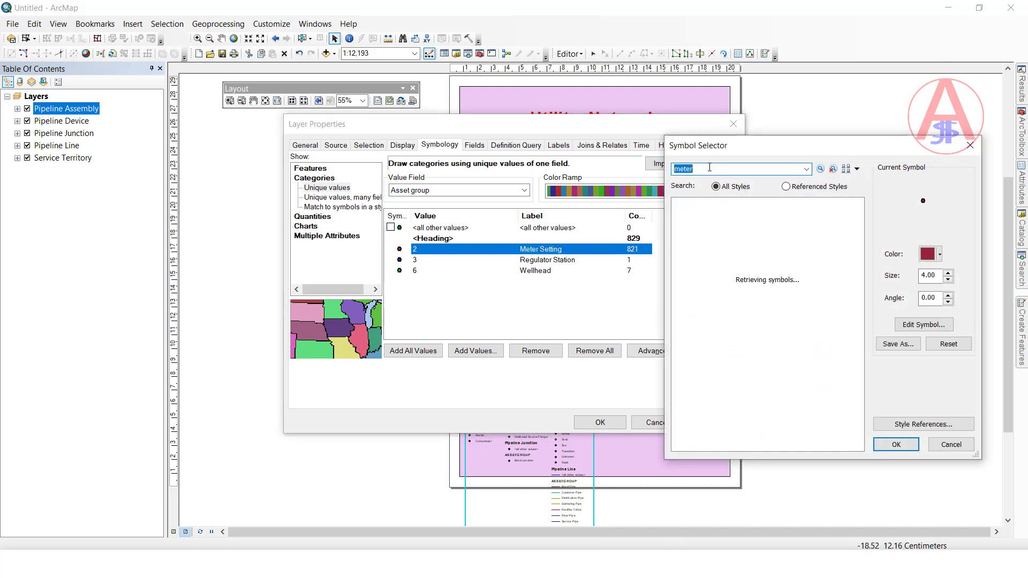
click(693, 368)
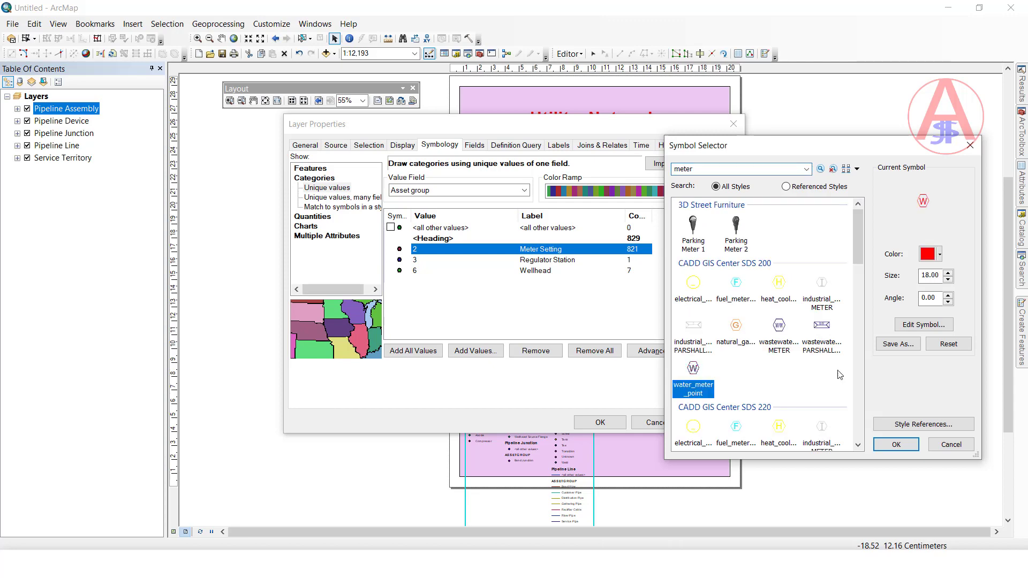
click(896, 445)
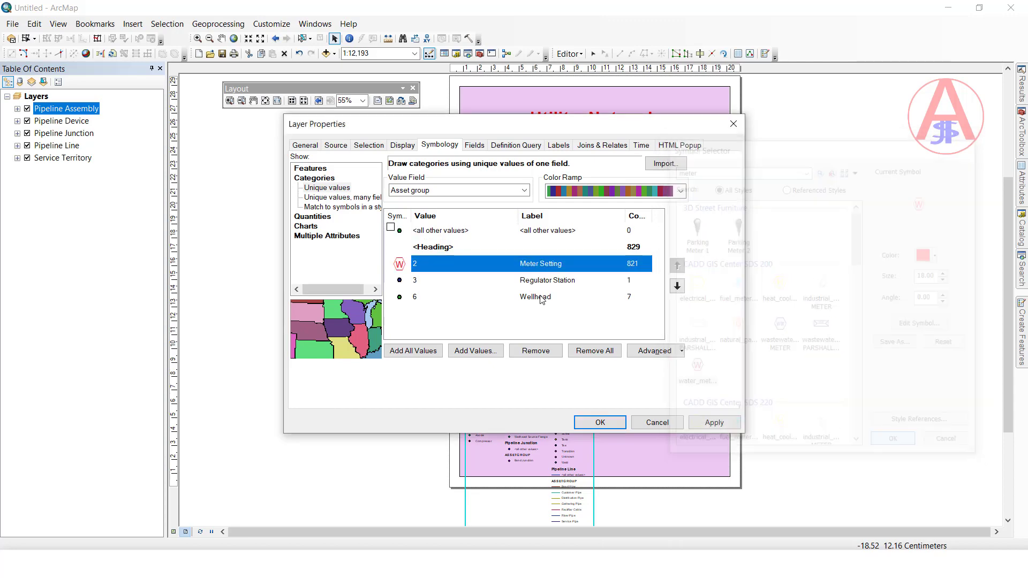
- Search the symbols for "station" and assign the Police Station symbol to the Regulator Station class
double_click(401, 281)
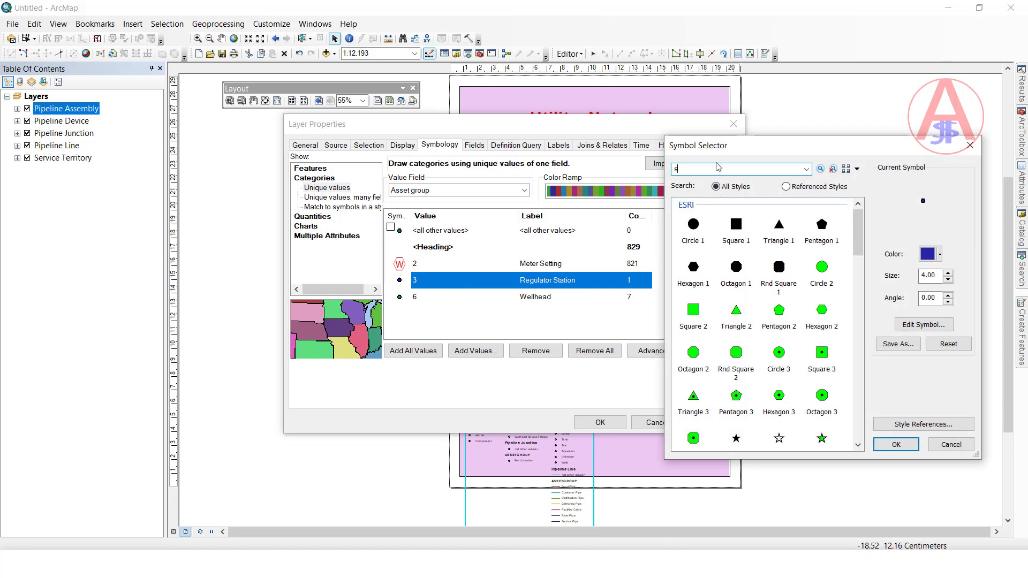
text(station)
key(Return)
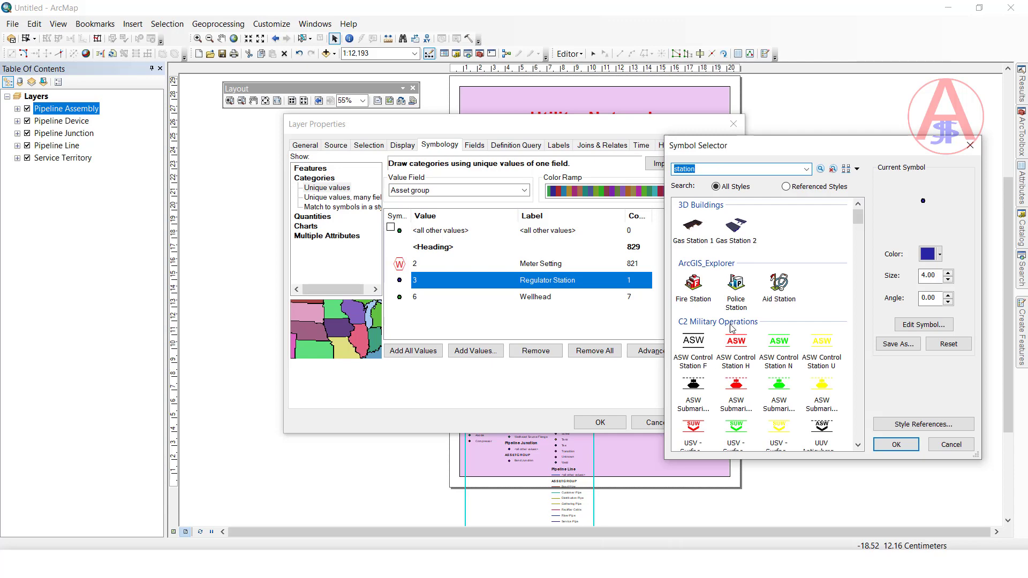
click(736, 284)
click(896, 444)
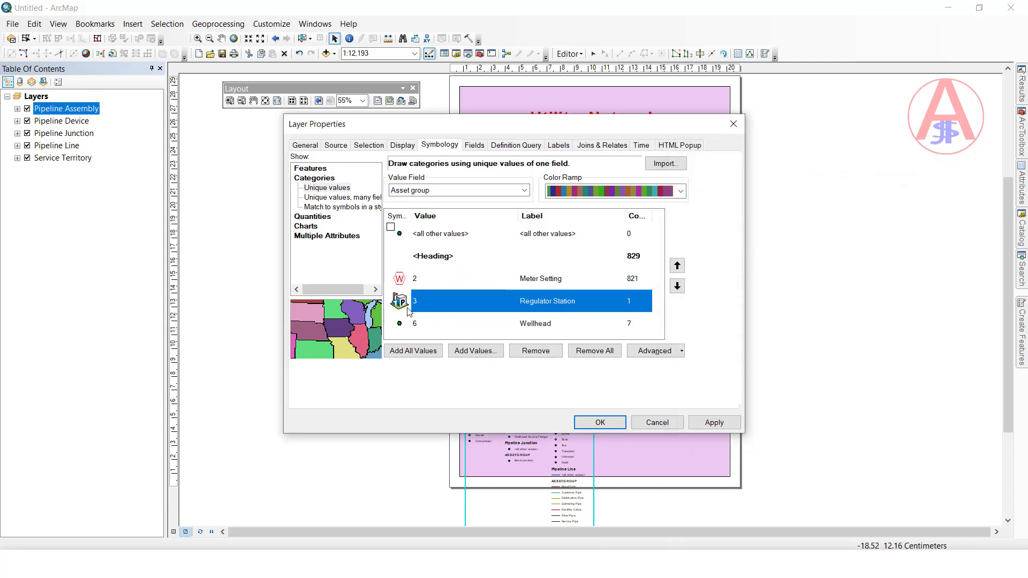
- Assign the green Circle 2 symbol to the Wellhead class and apply the Pipeline Assembly symbology
double_click(404, 326)
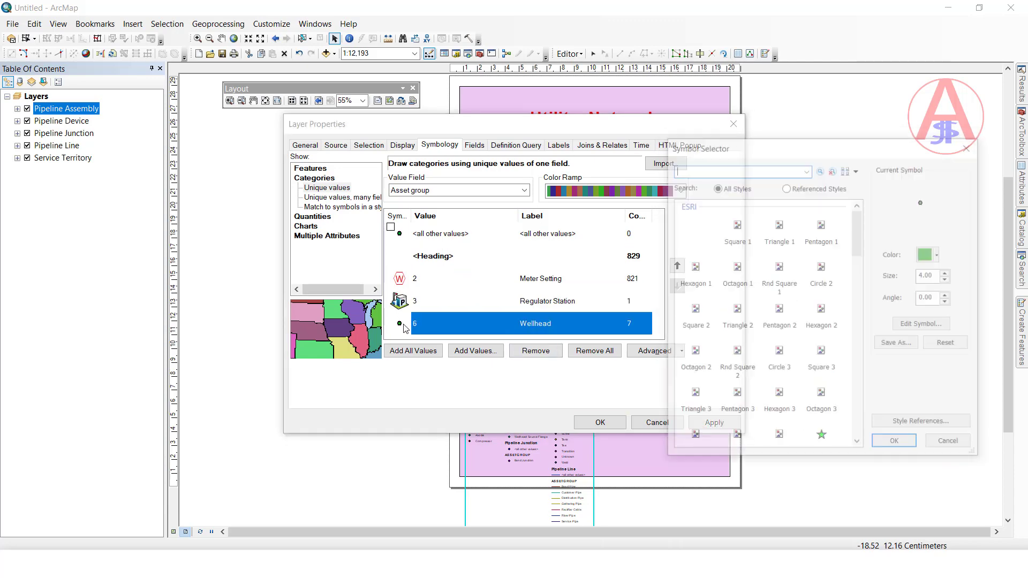
click(822, 267)
click(896, 445)
click(600, 422)
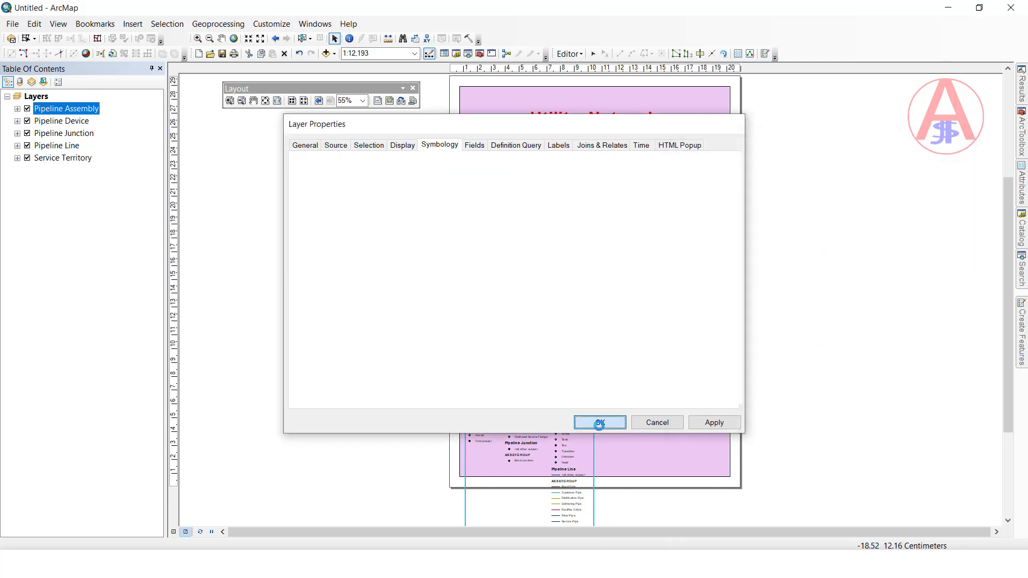
- Update the asset group counts in the Pipeline Device symbology and remove Anode, Controllable Tee, Flow Valve and Lamp
click(67, 123)
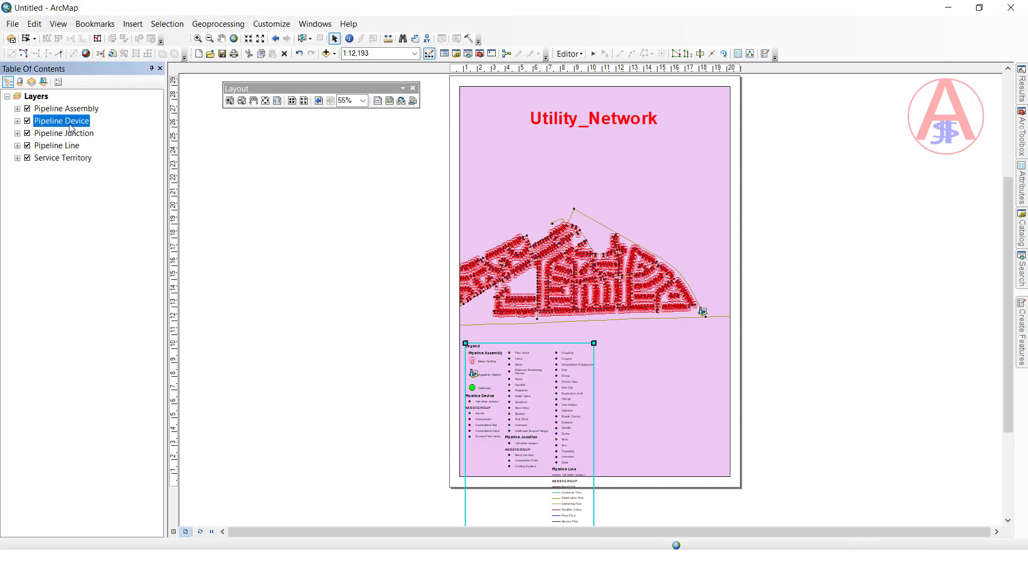
double_click(70, 128)
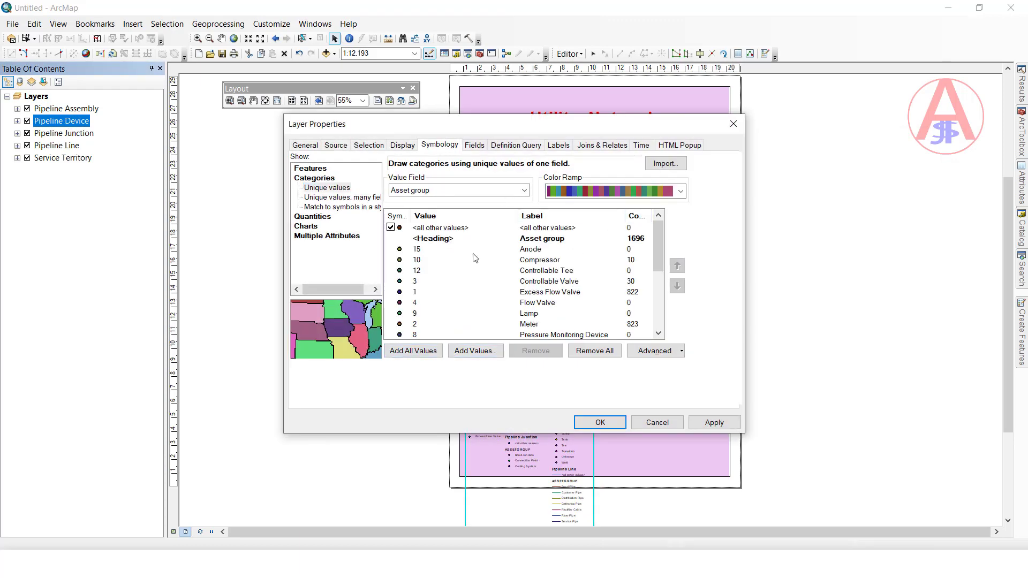
click(473, 254)
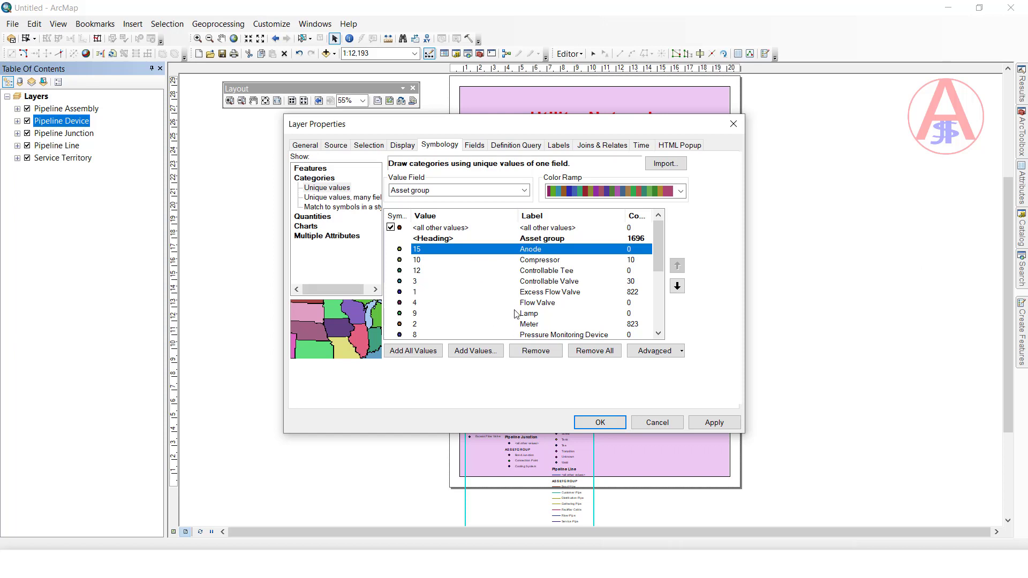
ctrl+click(488, 272)
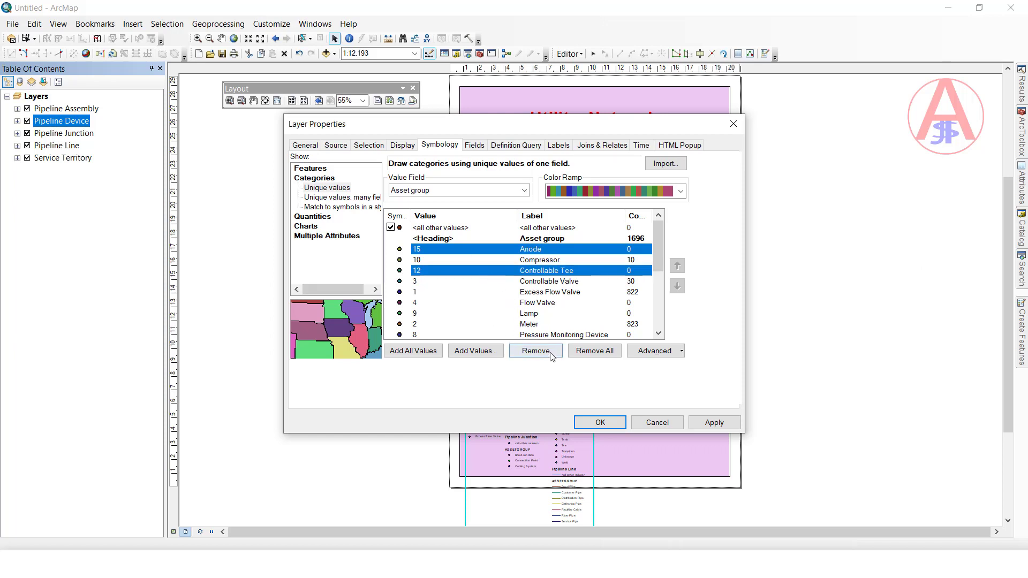
click(536, 351)
click(502, 282)
ctrl+click(511, 293)
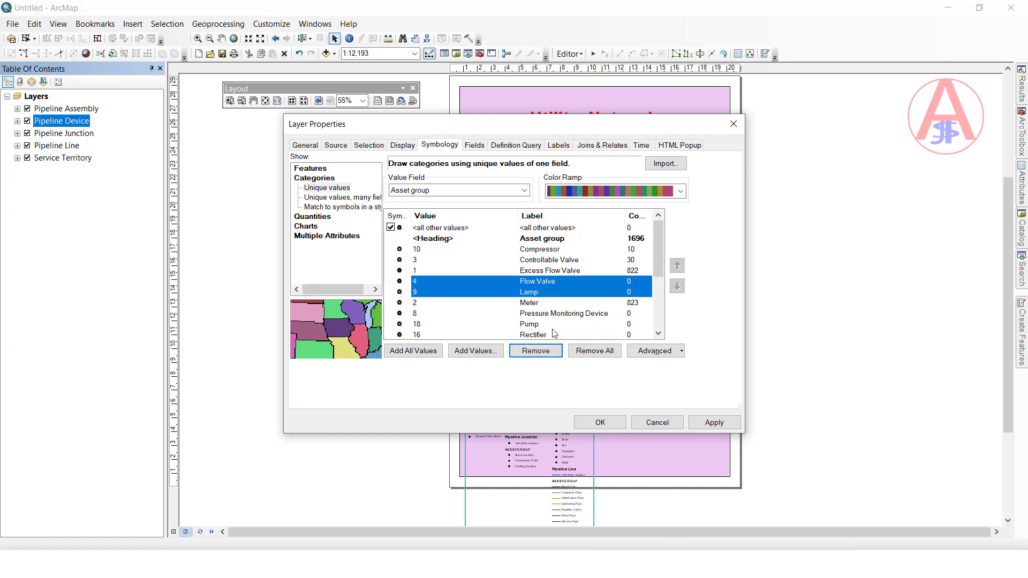
click(536, 350)
- Remove Pressure Monitoring Device, Pump, Rectifier and Relief Valve from the Pipeline Device classes
click(506, 293)
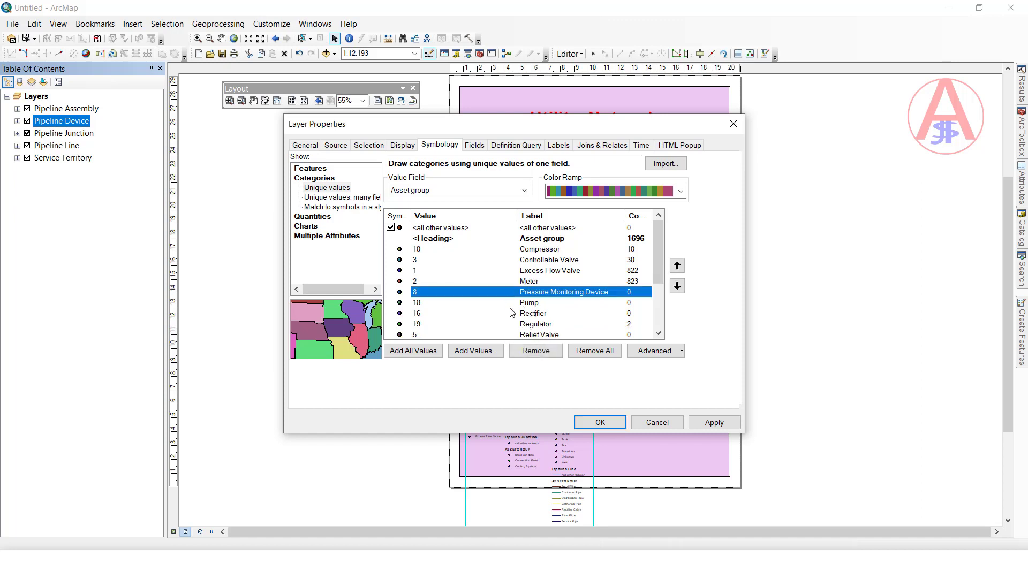
ctrl+click(513, 314)
ctrl+click(513, 303)
click(534, 347)
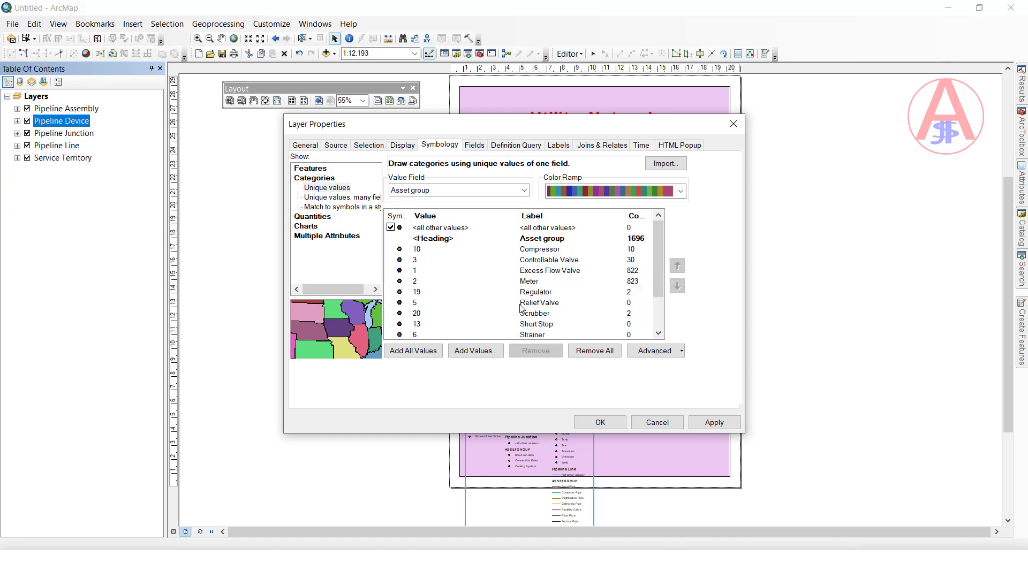
click(509, 303)
click(538, 348)
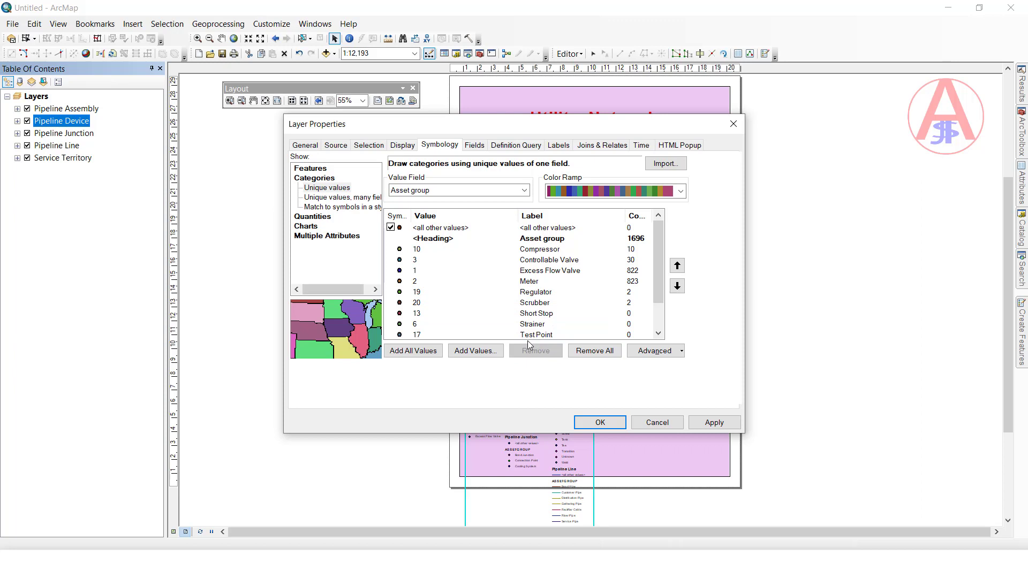
- Remove Short Stop, Strainer, Test Point and Unknown from the Pipeline Device classes
click(505, 315)
scroll(510, 336, down, 1)
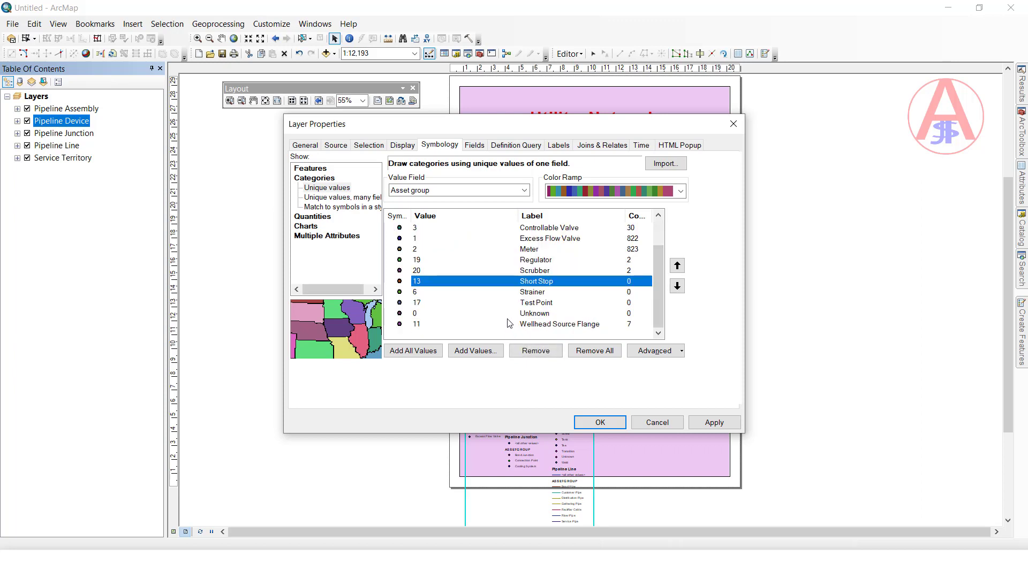
shift+click(508, 316)
click(535, 351)
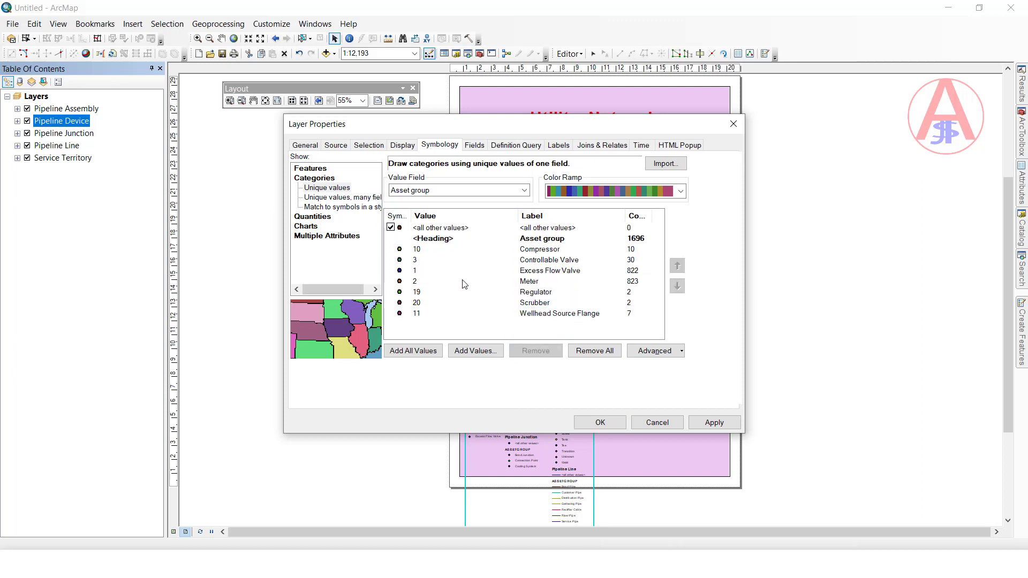
- Search the symbols for "compress" and assign the magenta compressed_air_fitting_point TEE symbol to the Compressor class
double_click(400, 250)
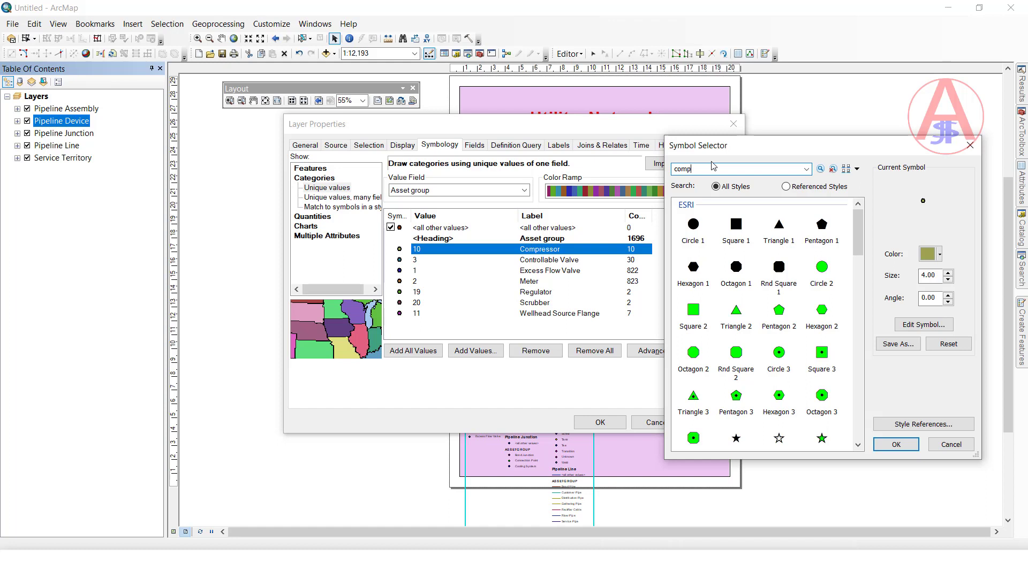
key(Return)
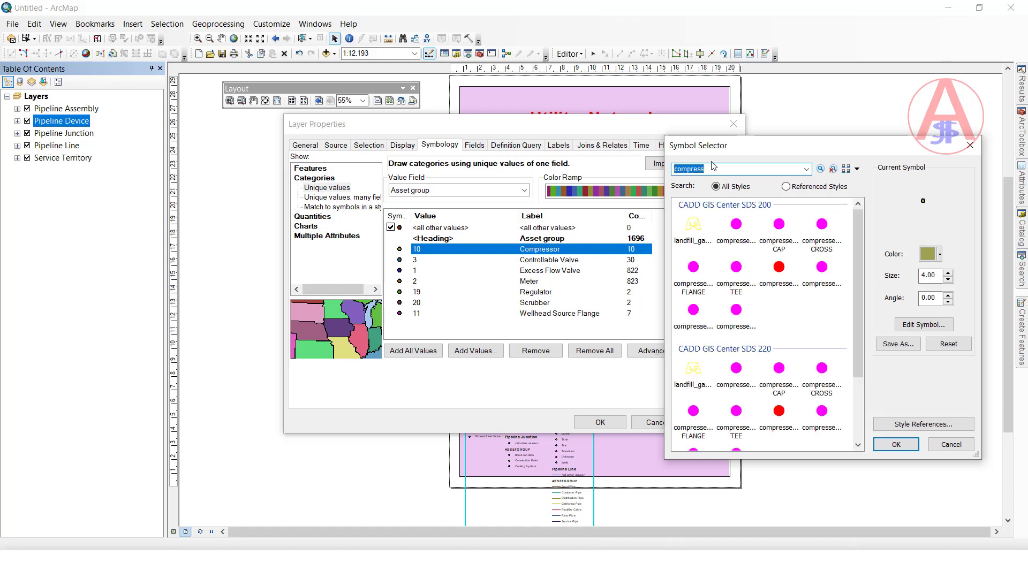
click(740, 278)
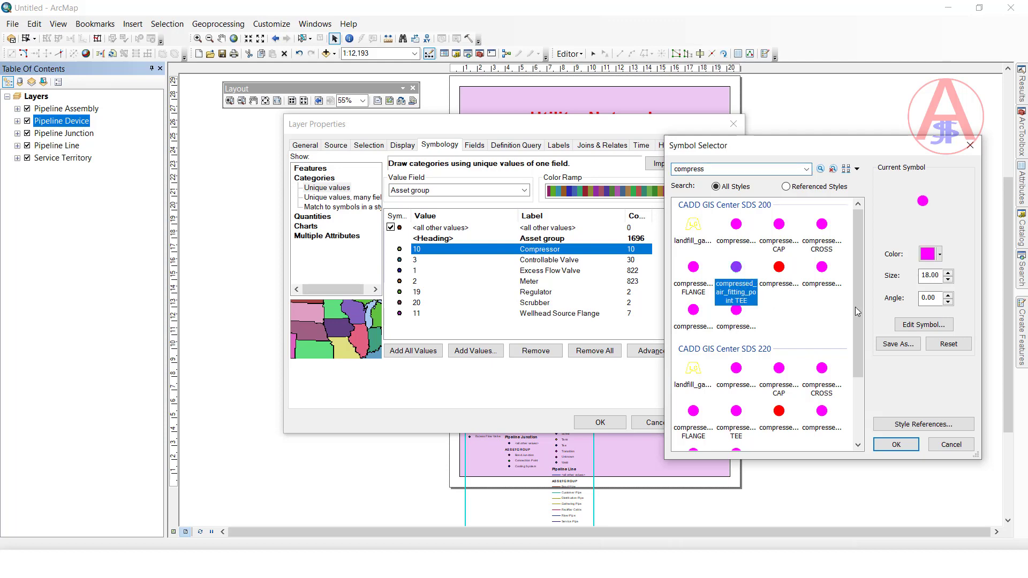
click(896, 444)
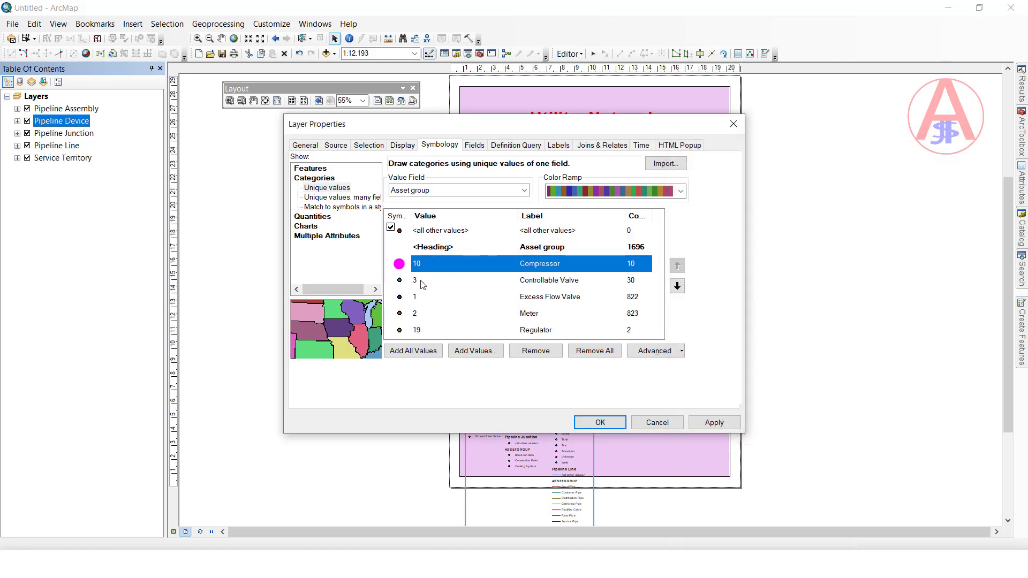
- Search the symbols for "valve" and assign the purple storm_sewer_valve_point symbol from CADD GIS Center SDS195 to the Controllable Valve class
double_click(402, 283)
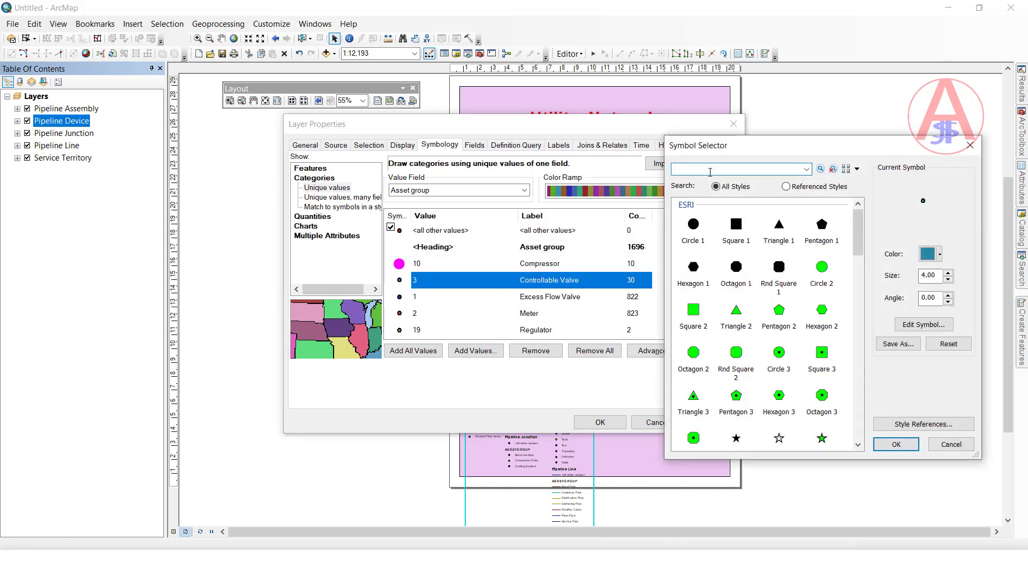
key(Return)
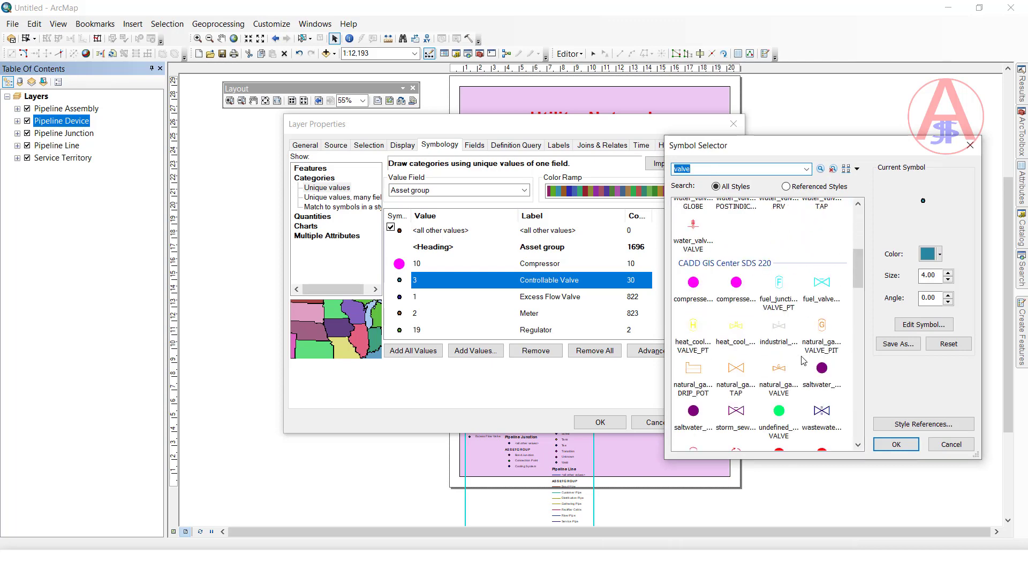
scroll(776, 369, down, 3)
scroll(782, 369, down, 3)
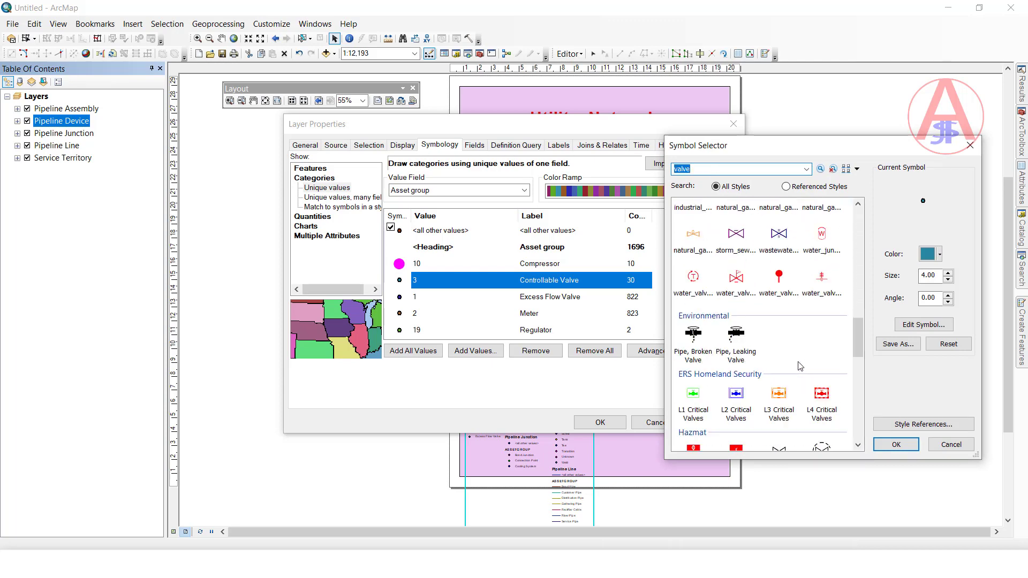
scroll(799, 365, down, 3)
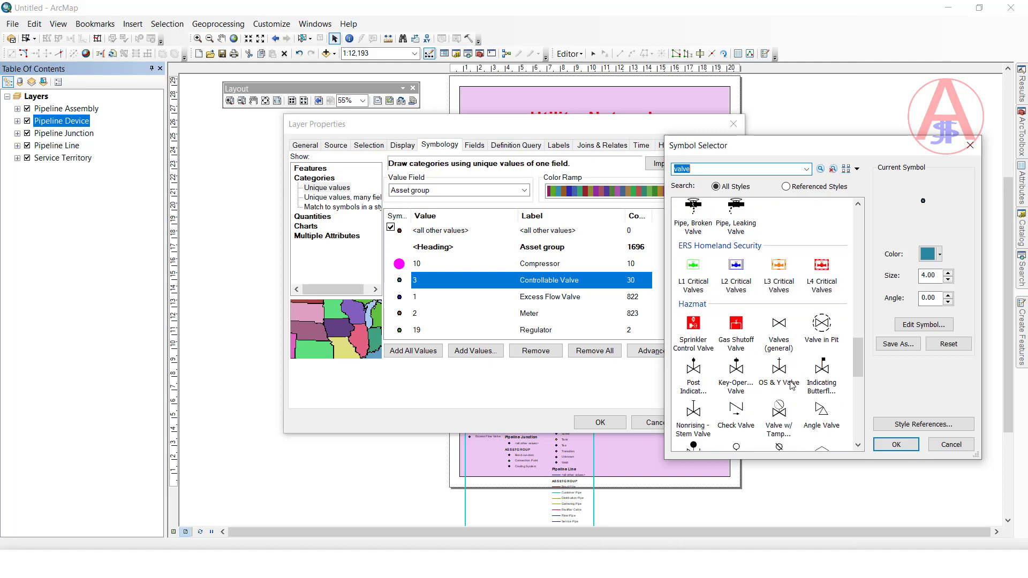
scroll(782, 375, up, 5)
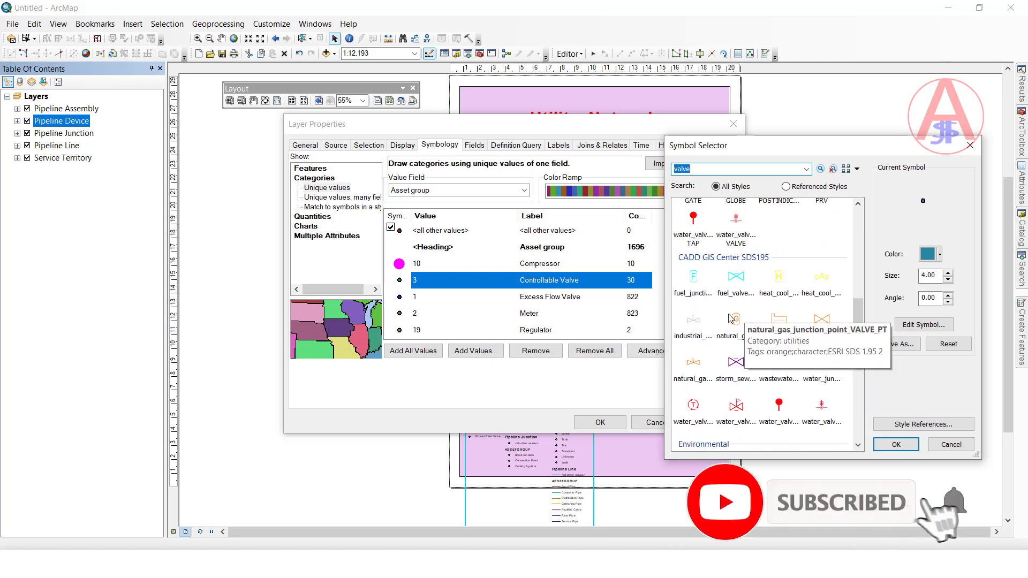
click(736, 362)
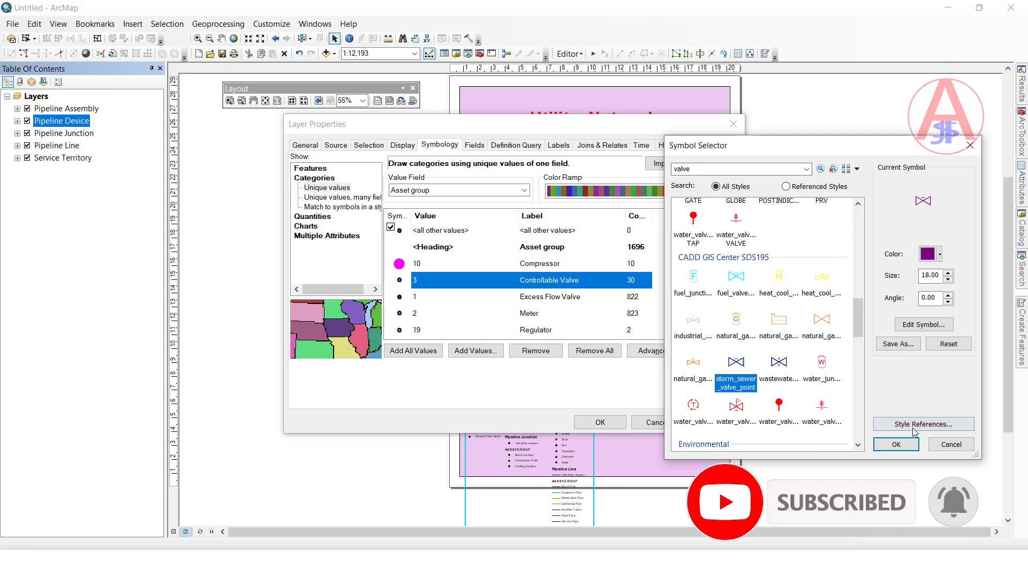
click(896, 444)
- Search the symbols for "valve" and assign the dark blue wastewater valve symbol from CADD GIS Center SDS 200 to Excess Flow Valve
click(405, 303)
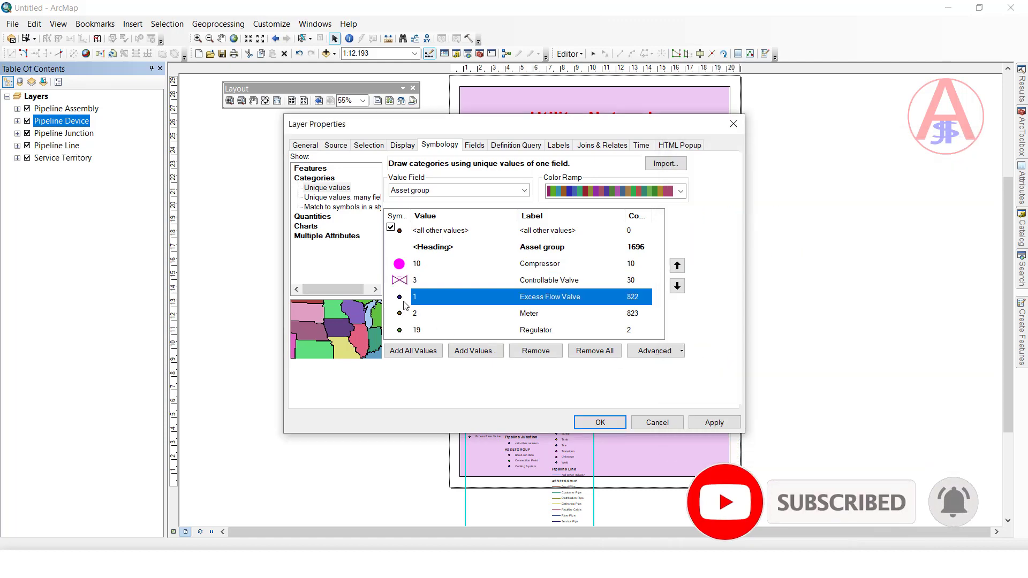
double_click(401, 297)
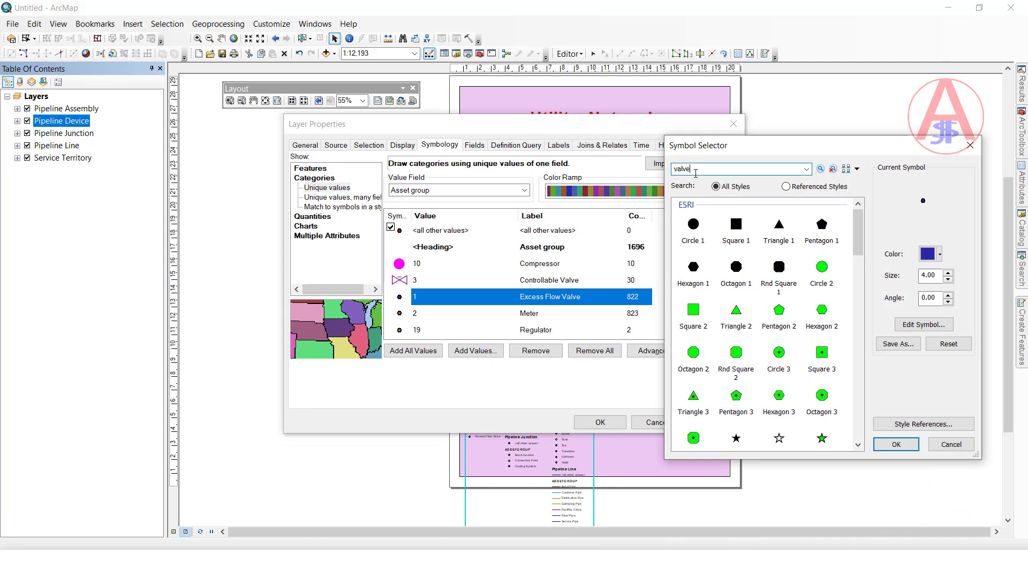
key(Return)
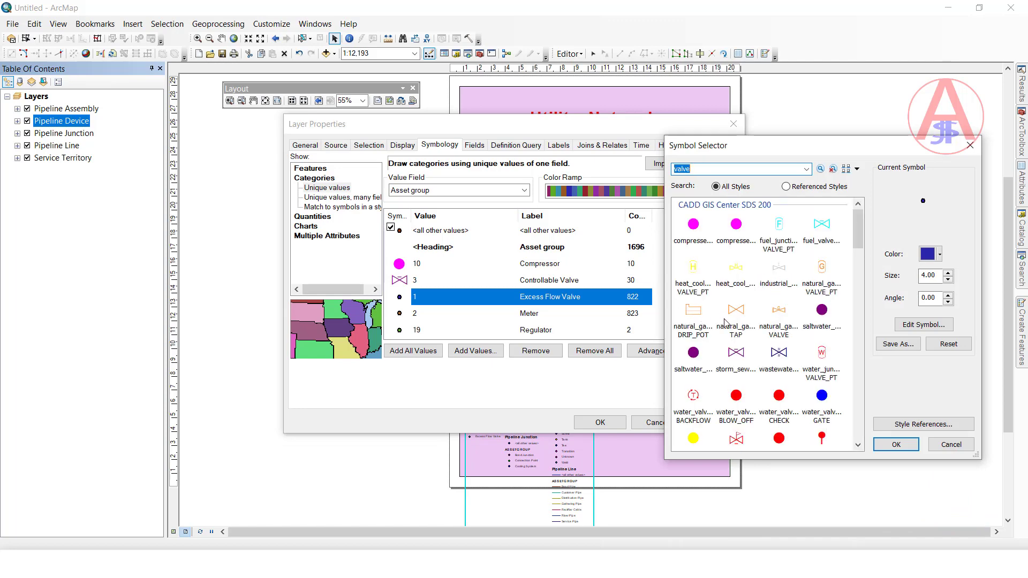
click(779, 353)
click(896, 445)
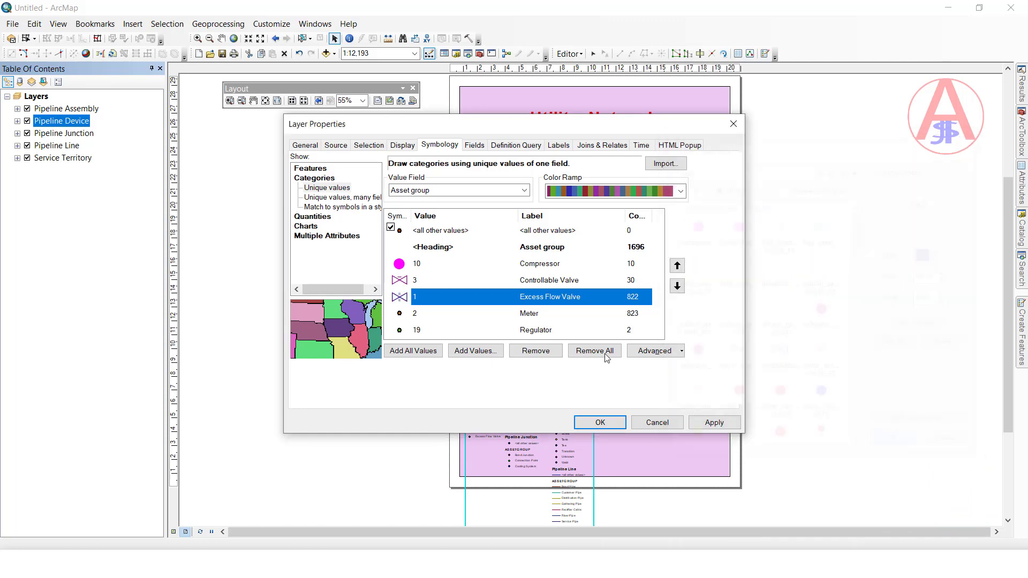
- Search the symbols for "meter" and assign the red water_meter_point symbol from CADD GIS Center SDS 200 to the Meter class
double_click(405, 314)
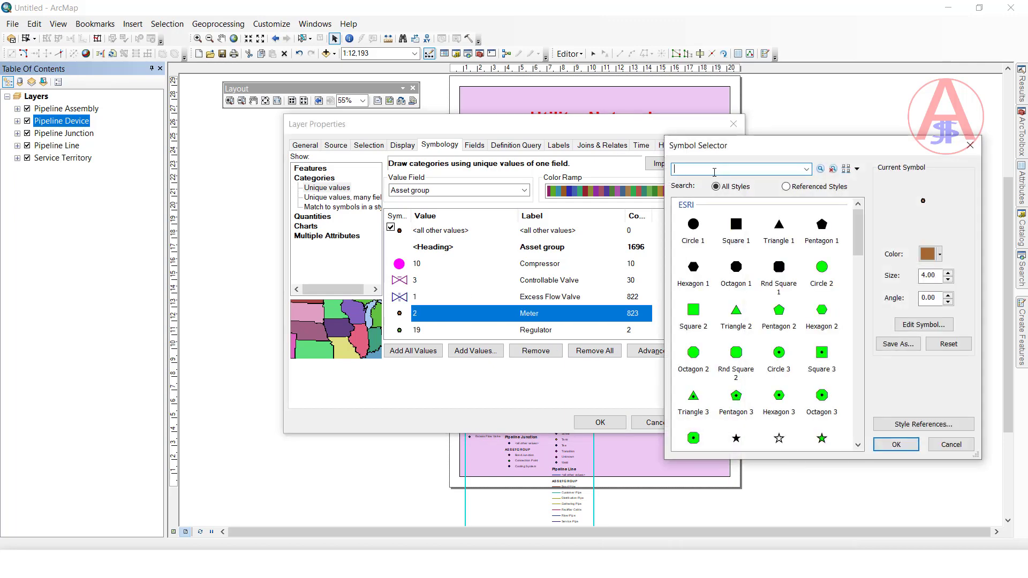
text(meter)
key(Return)
click(779, 326)
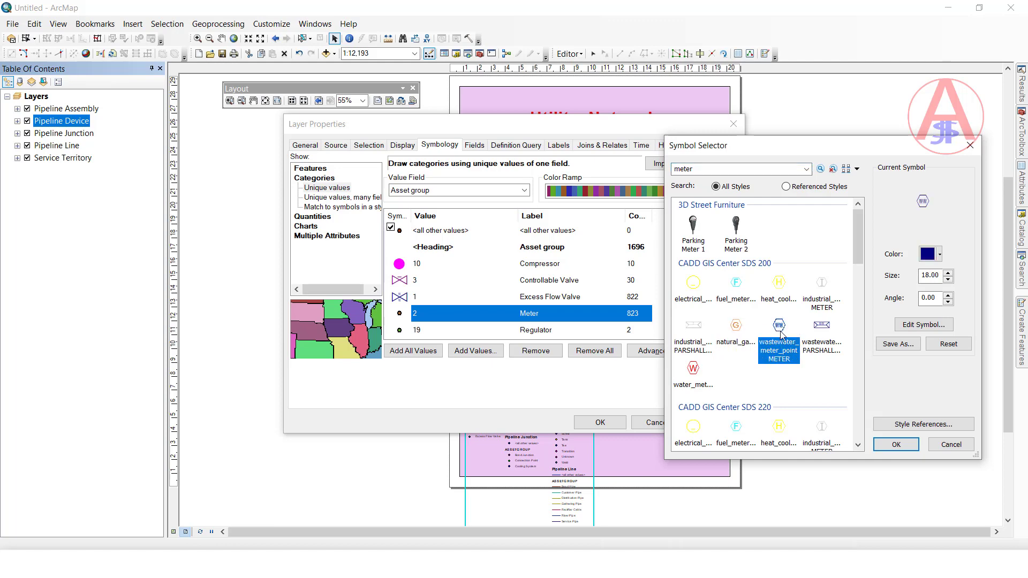
scroll(777, 356, down, 2)
click(697, 266)
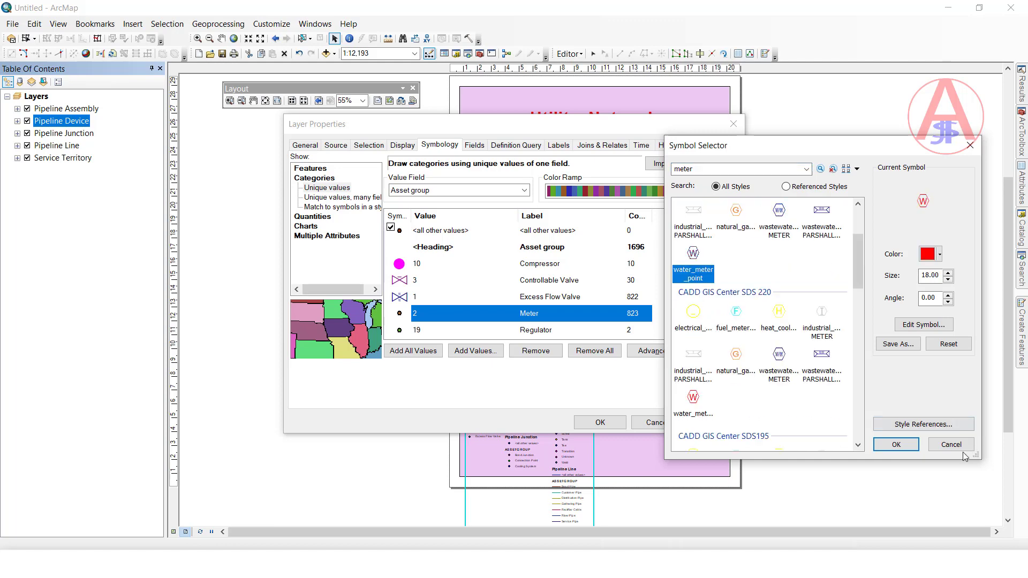
click(896, 444)
- Search the symbols for "regulator", assign the orange natural gas REDUCER symbol to the Regulator class, and accept the Pipeline Device symbology
double_click(399, 331)
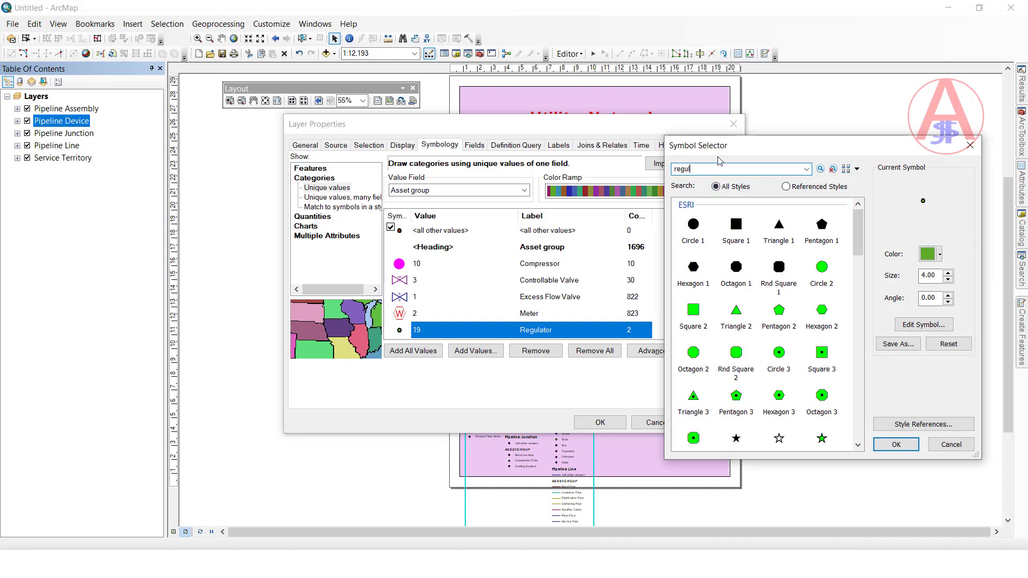
text(regulator)
key(Return)
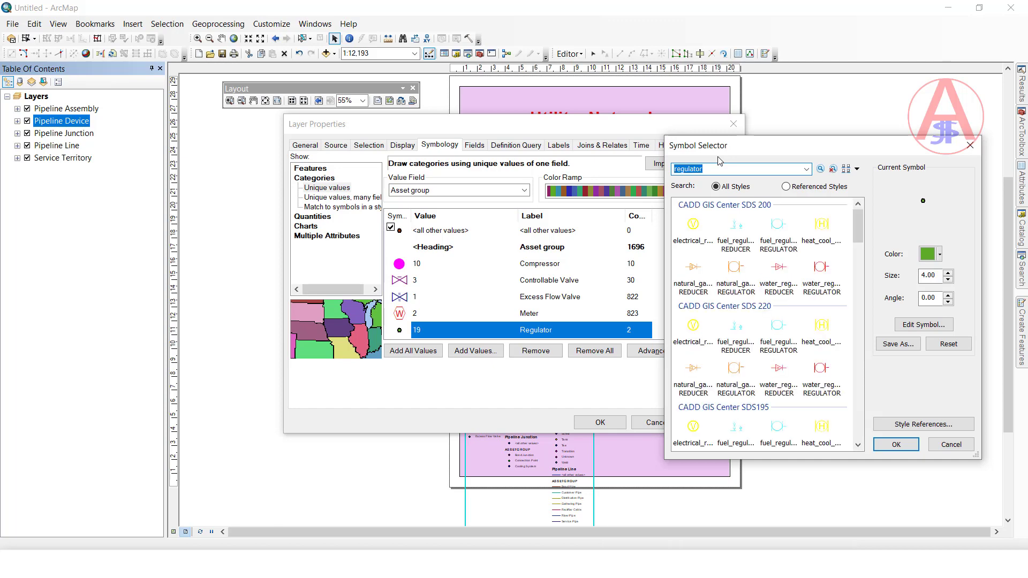
scroll(755, 348, down, 3)
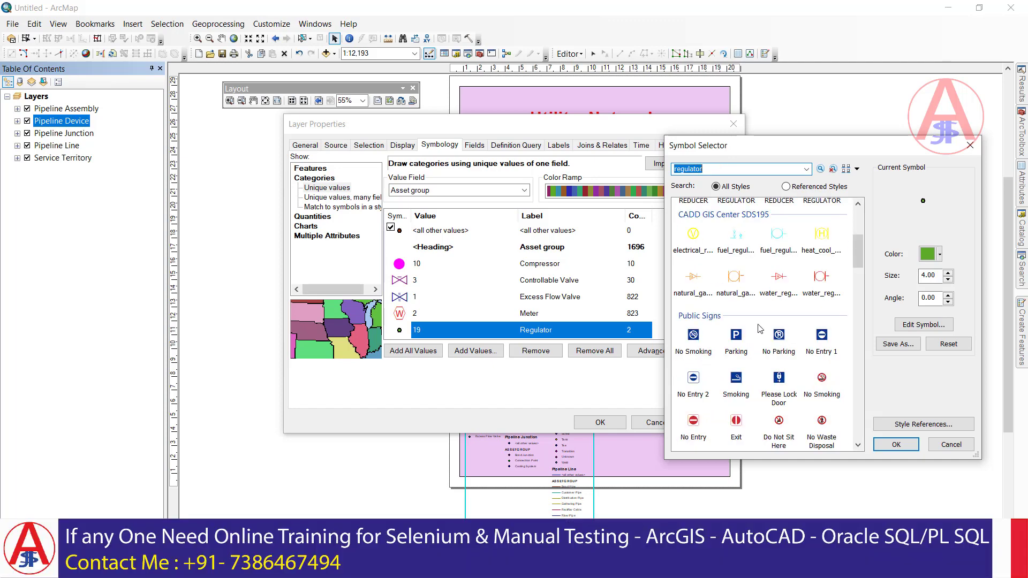
scroll(763, 326, down, 1)
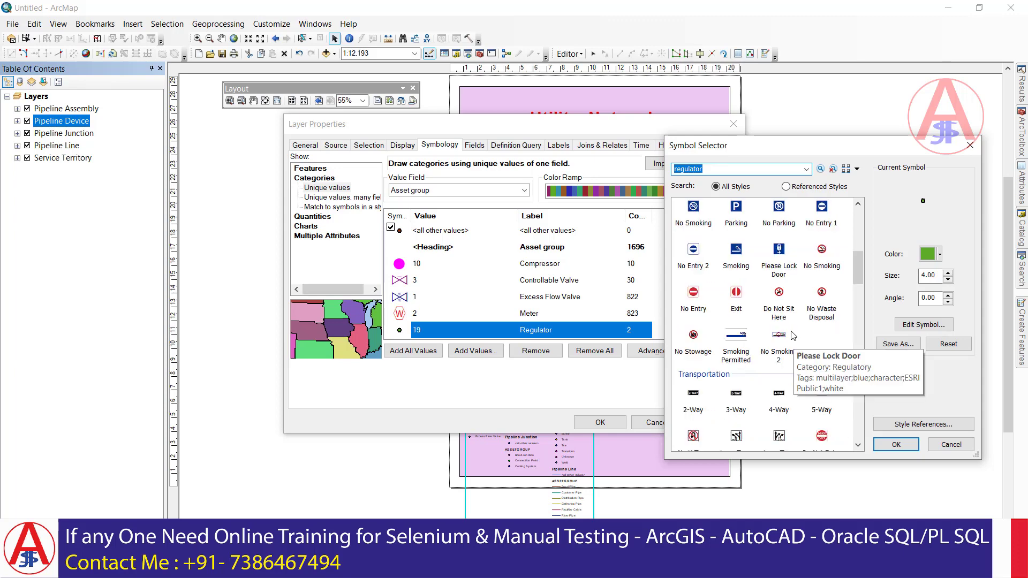
scroll(804, 351, down, 3)
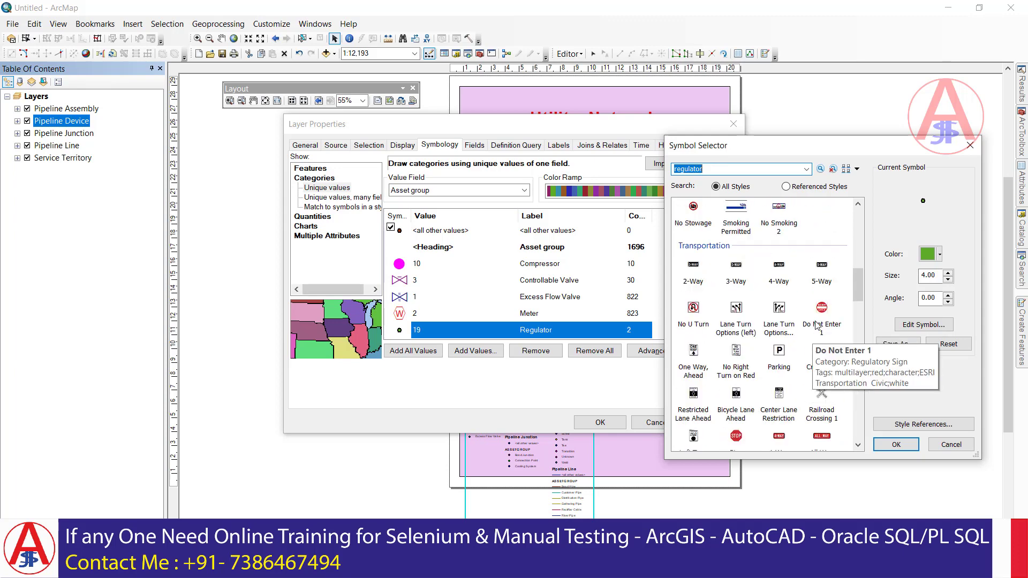
scroll(819, 296, down, 2)
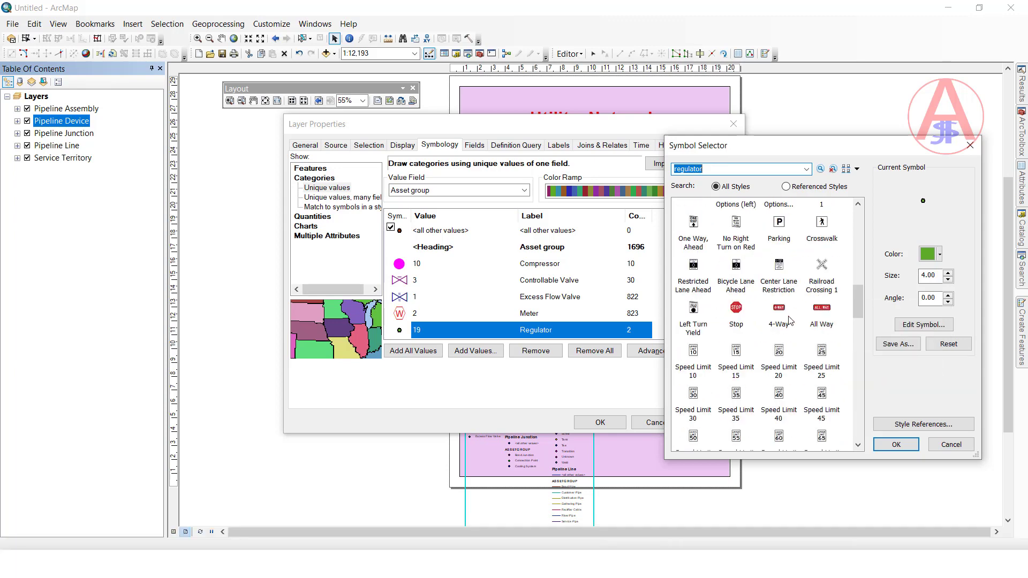
scroll(779, 319, up, 3)
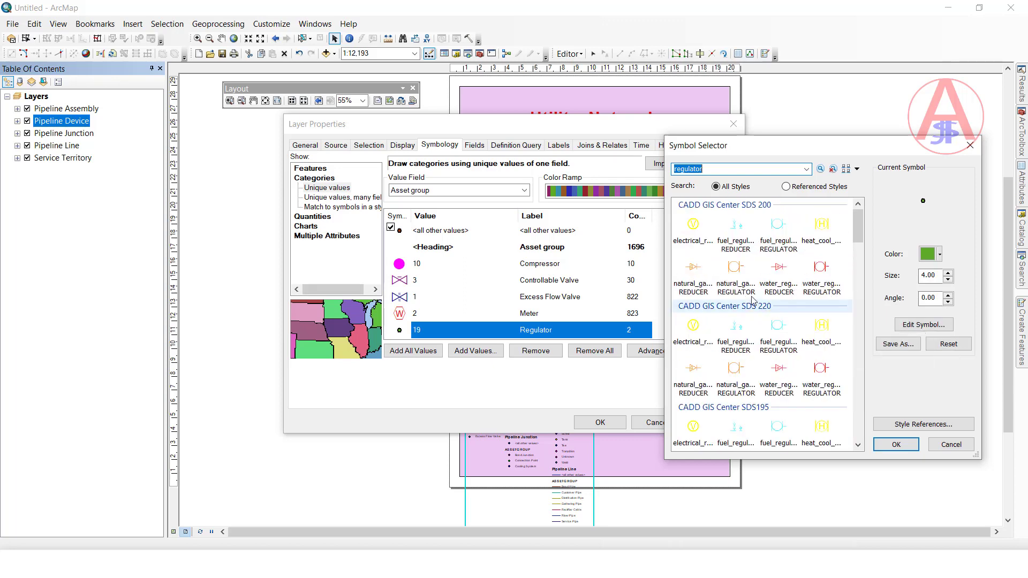
click(693, 270)
click(896, 444)
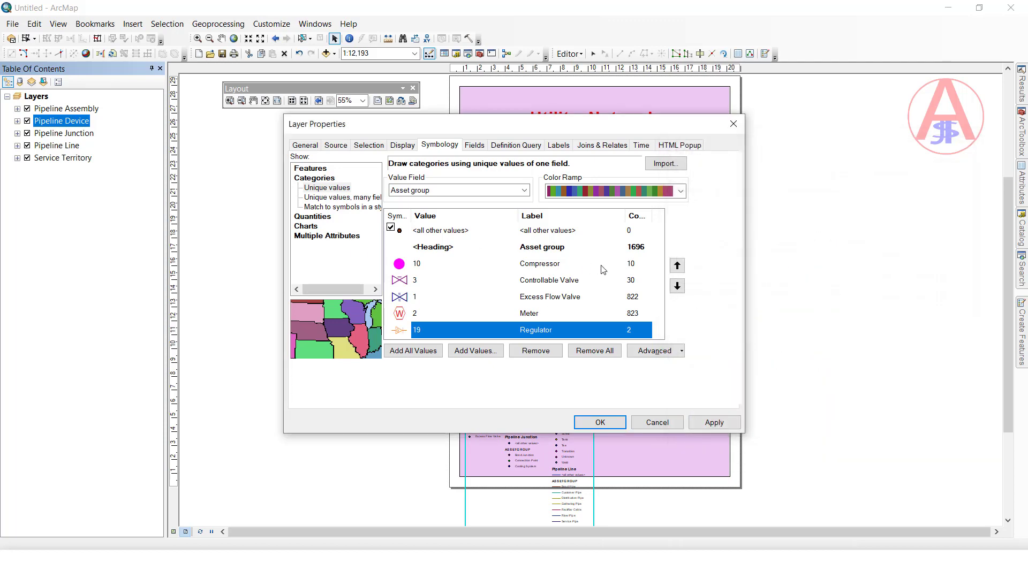
click(602, 423)
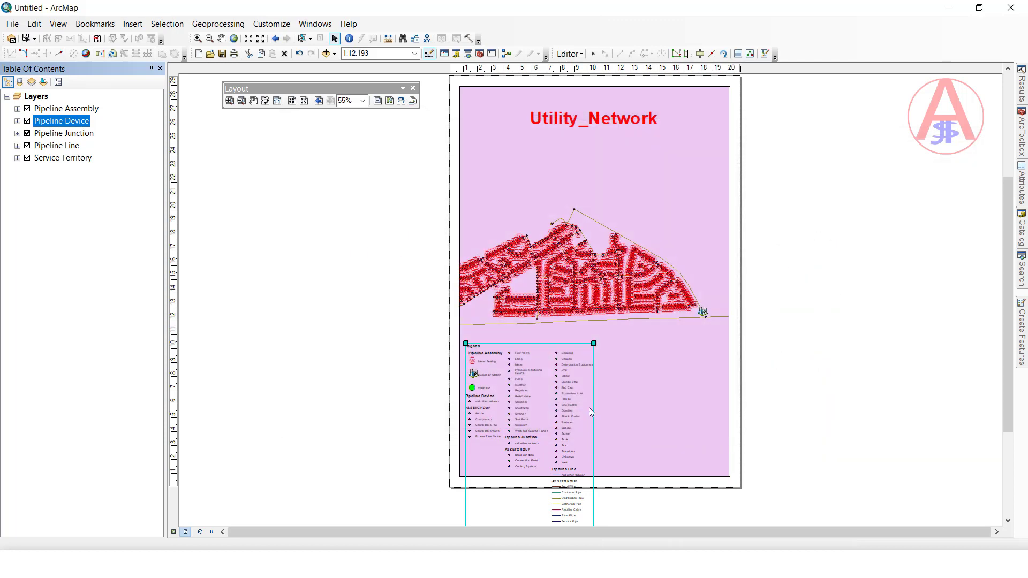
- Update the asset group counts in the Pipeline Junction symbology and remove Bond Junction and Connection Point
double_click(71, 134)
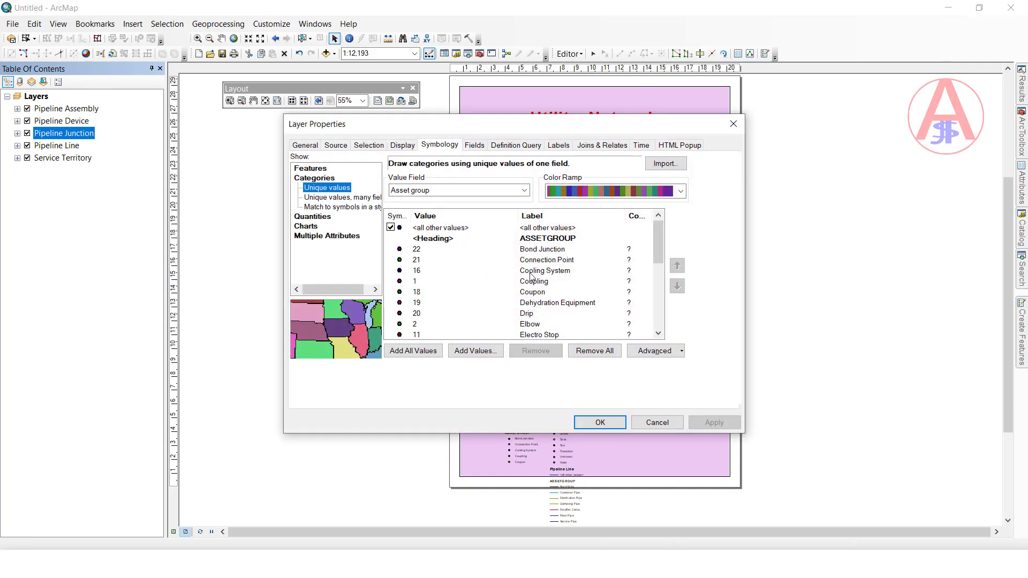
click(410, 350)
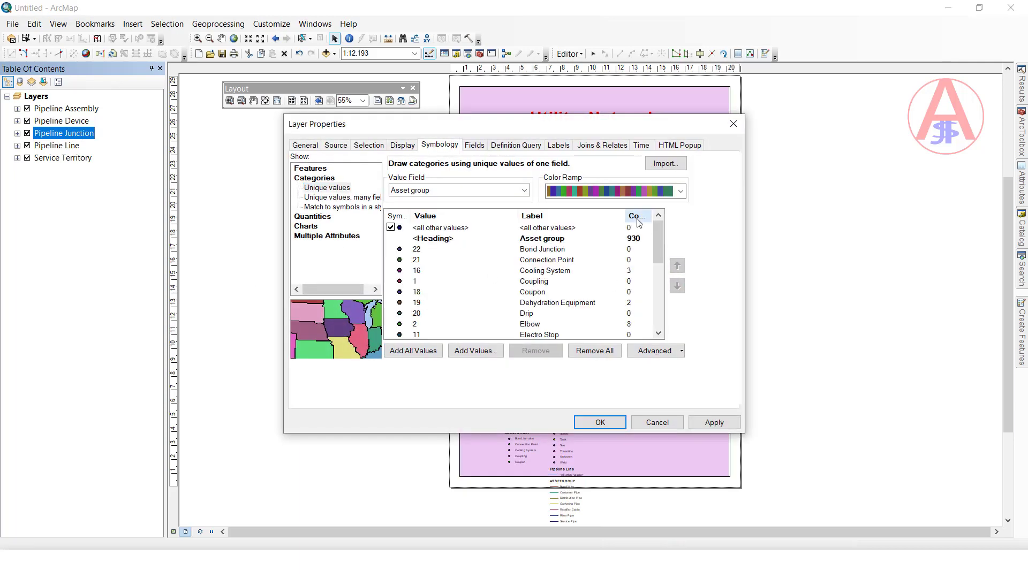
click(454, 248)
shift+click(451, 273)
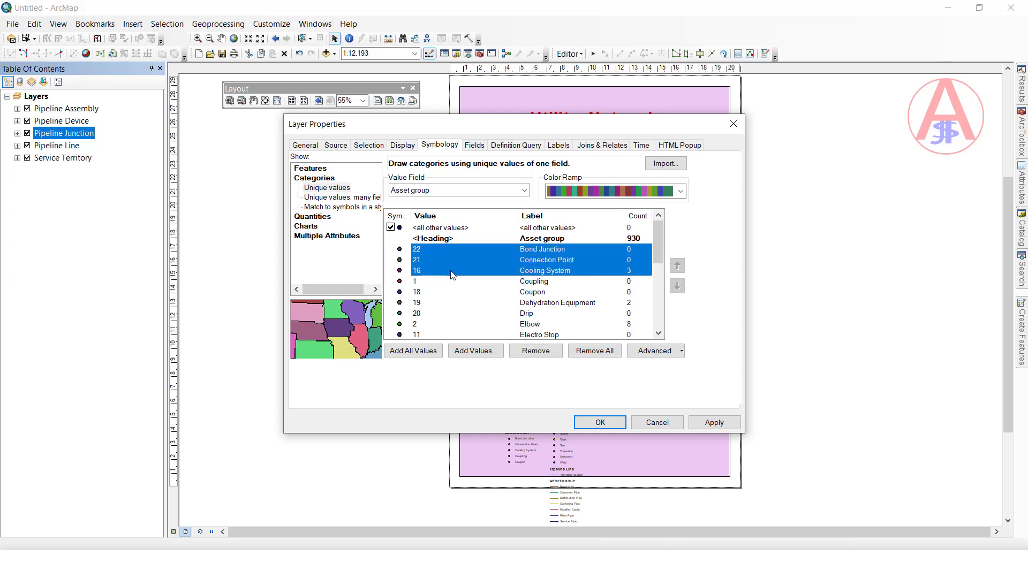
shift+click(452, 264)
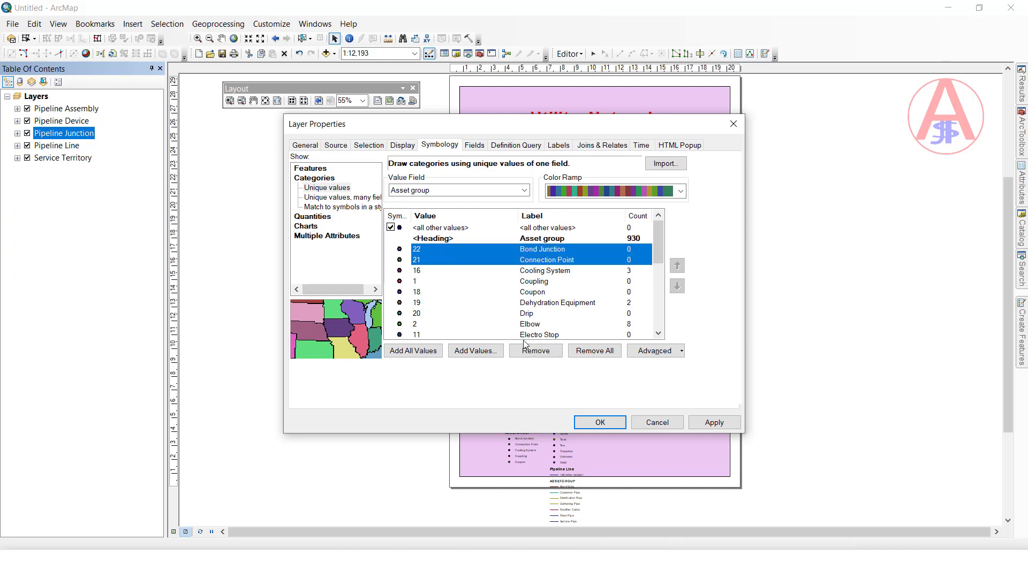
click(525, 349)
- Remove Coupling, Coupon, Drip and Electro Stop from the Pipeline Junction classes
click(448, 260)
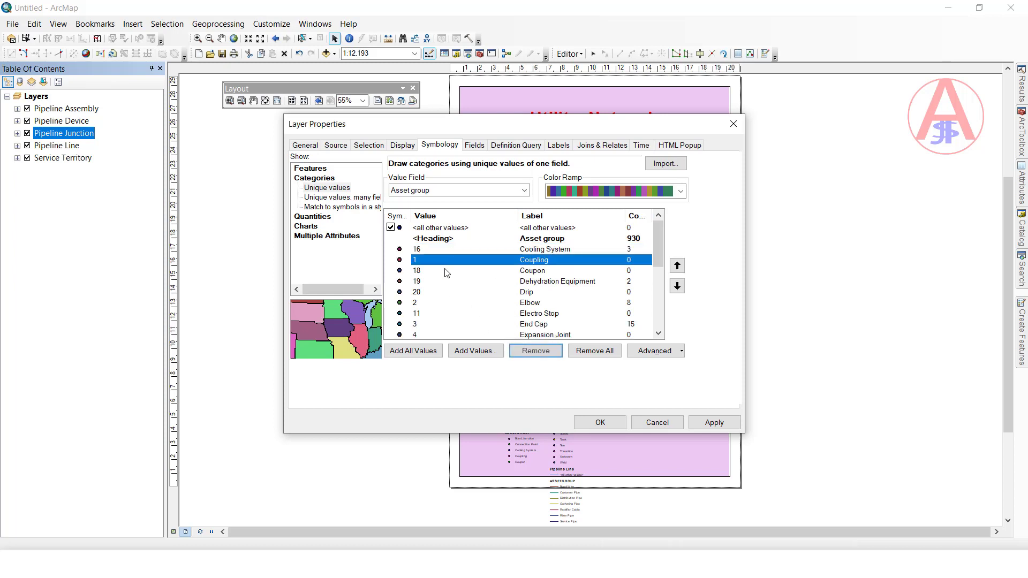
shift+click(447, 271)
click(526, 352)
click(485, 260)
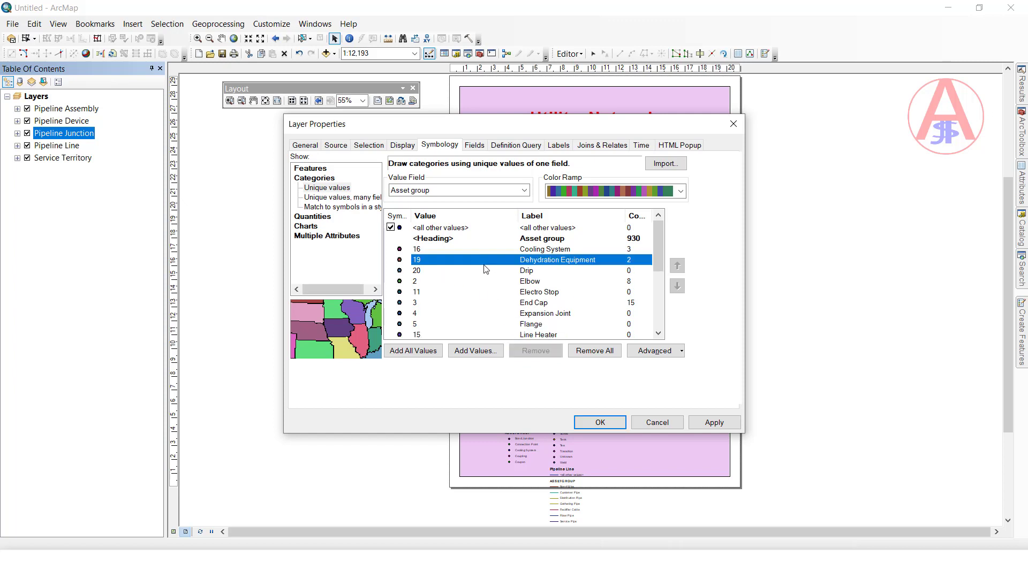
click(475, 271)
click(543, 358)
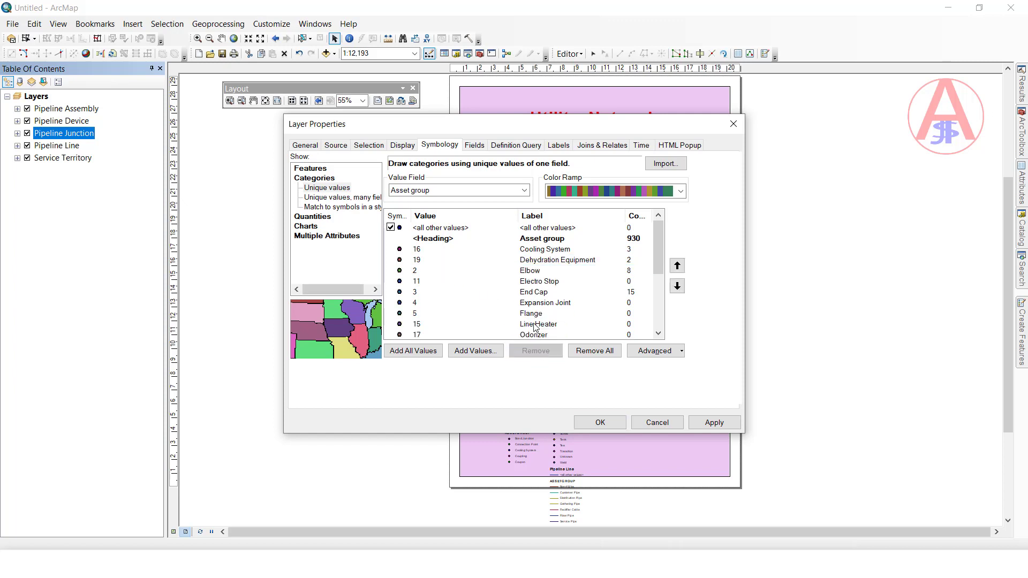
click(493, 282)
click(515, 352)
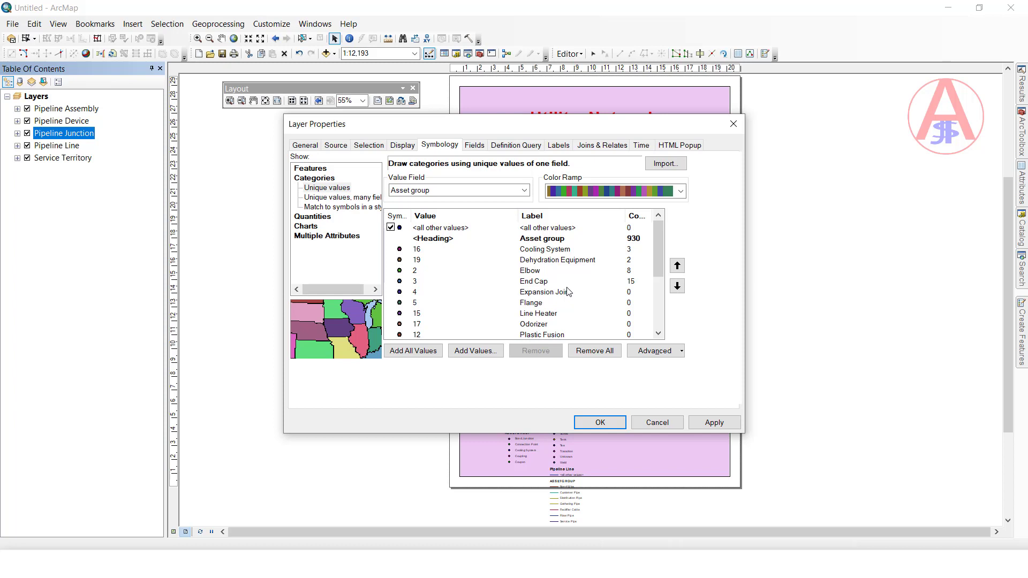
- Remove all Pipeline Junction classes from Expansion Joint through Tank, as well as Unknown and Weld
click(512, 293)
scroll(523, 324, down, 2)
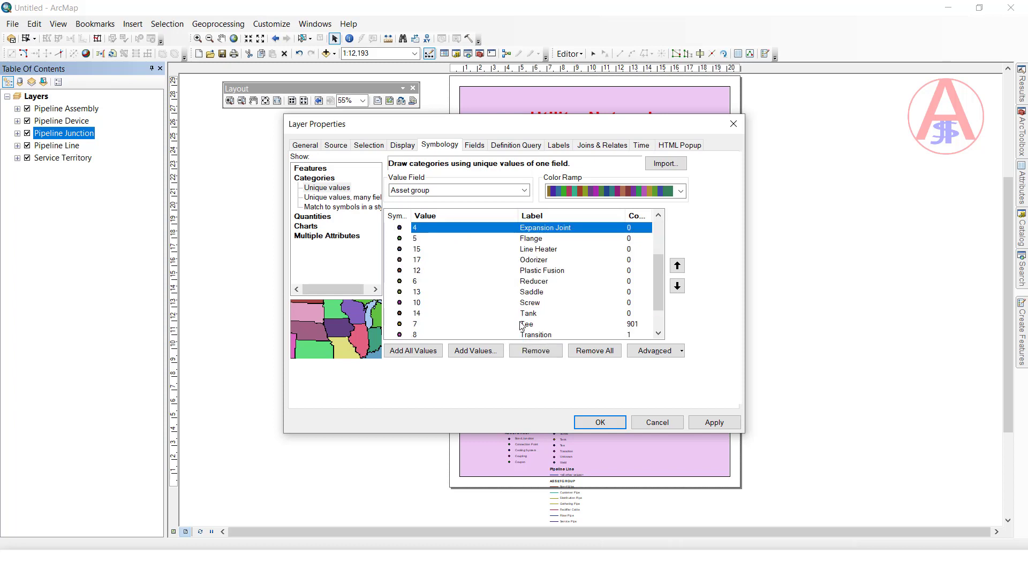
shift+click(509, 316)
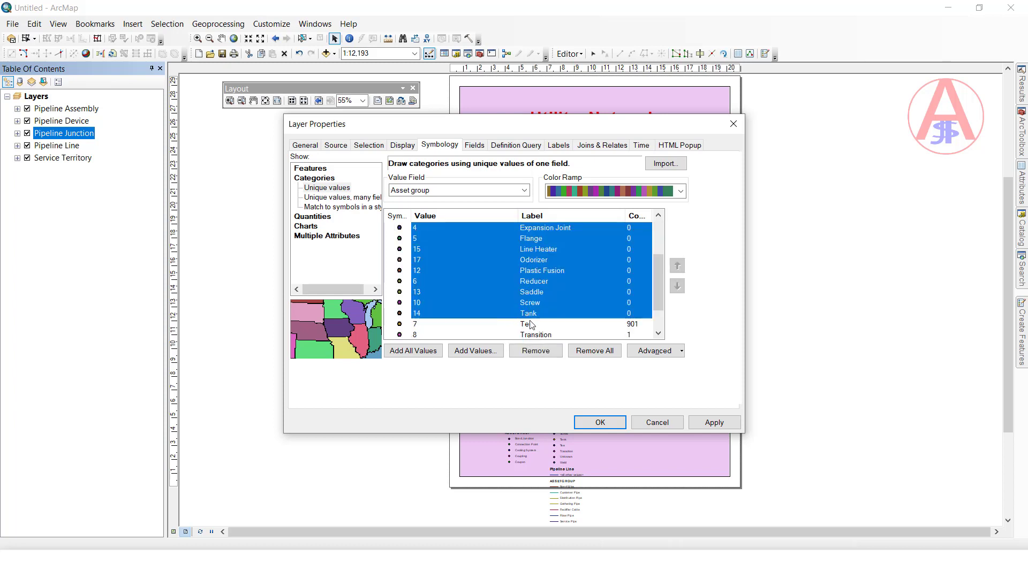
click(536, 350)
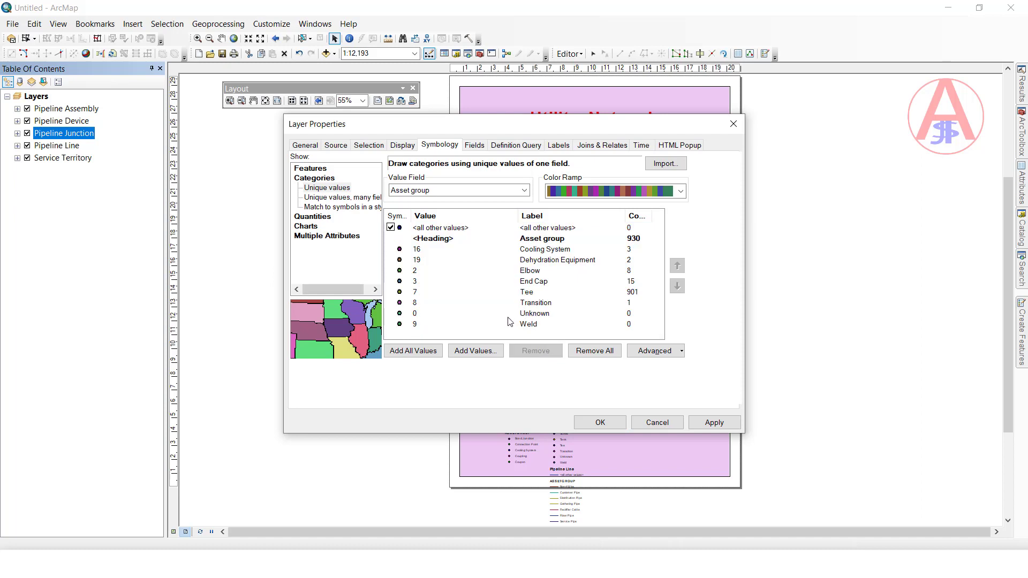
click(509, 315)
shift+click(510, 324)
click(536, 350)
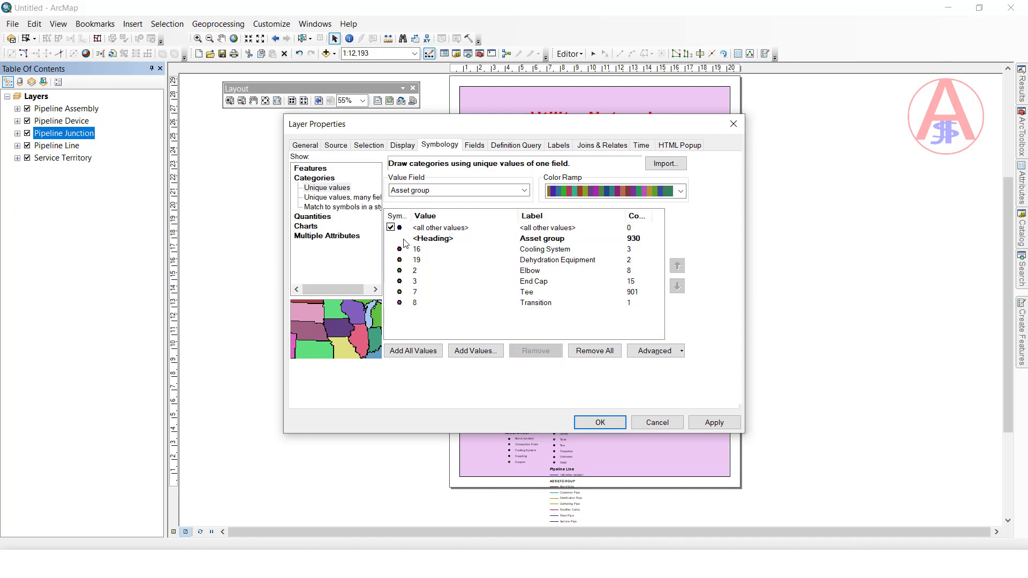
- Turn off the all other values symbol for Pipeline Junction and clear the Asset group heading label
click(391, 227)
click(527, 240)
click(527, 240)
key(BackSpace)
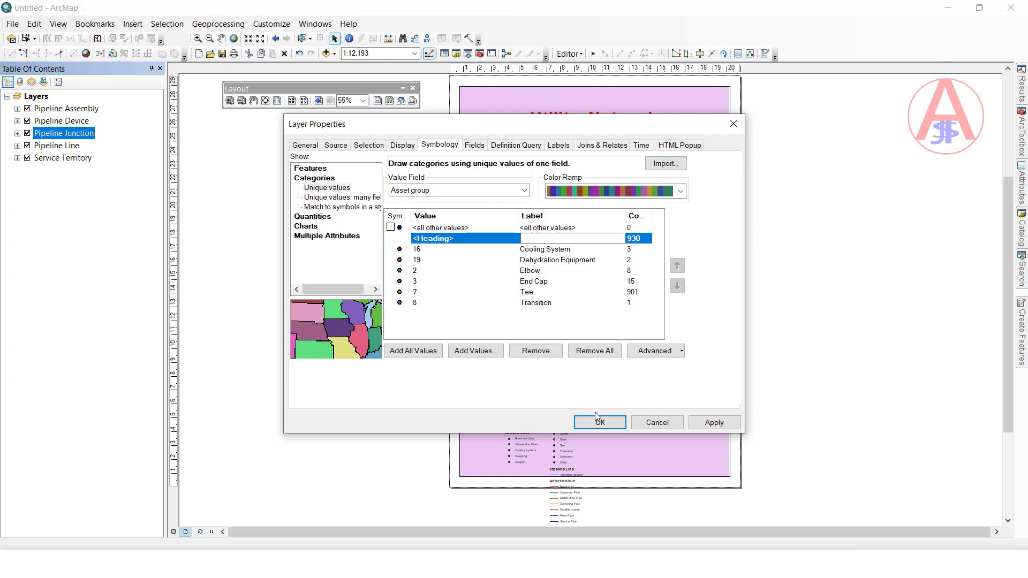
- Search the symbols for "cool" and assign Cooling Tower 2 to the Cooling System class of Pipeline Junction
key(Return)
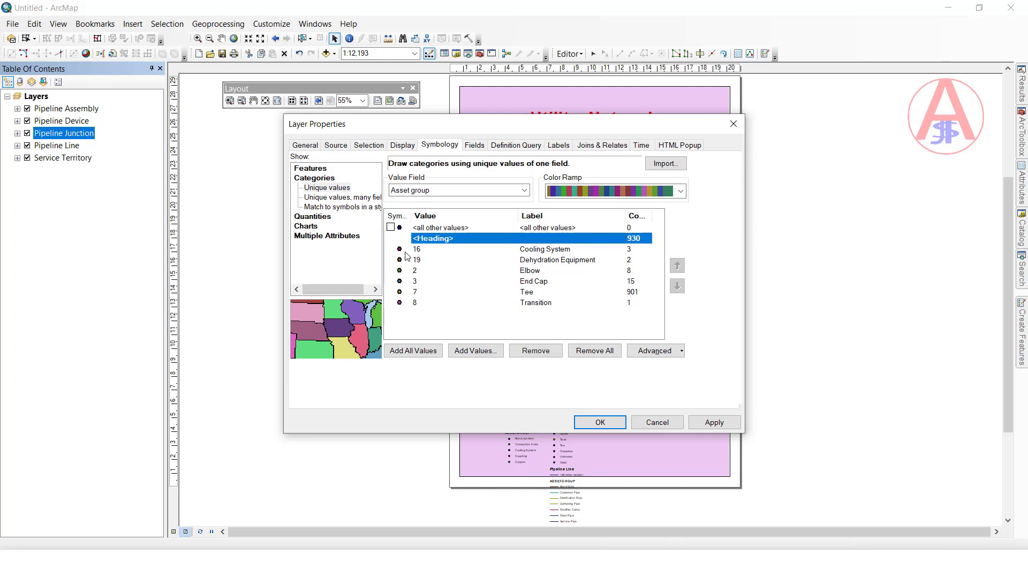
double_click(400, 250)
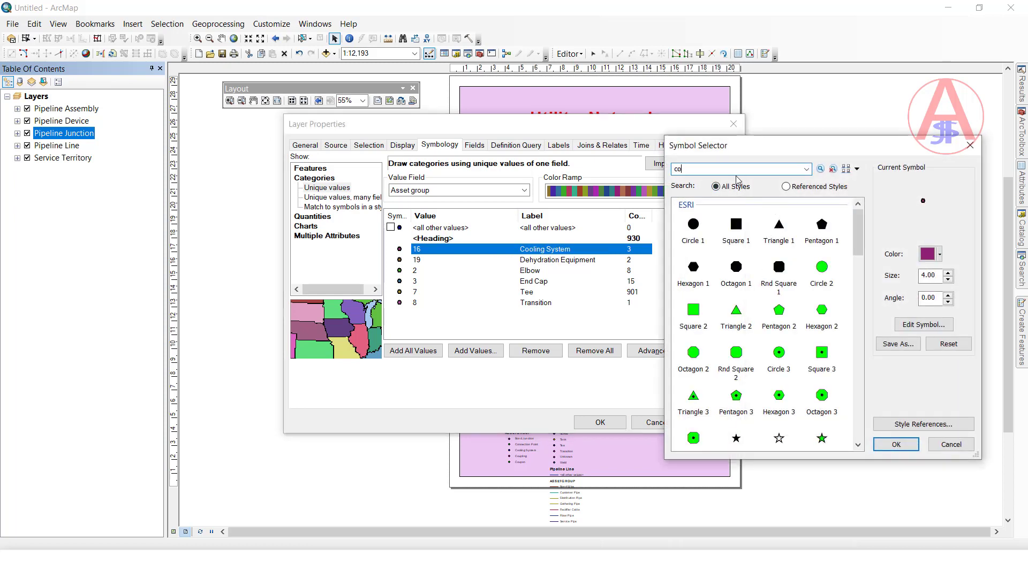
key(Return)
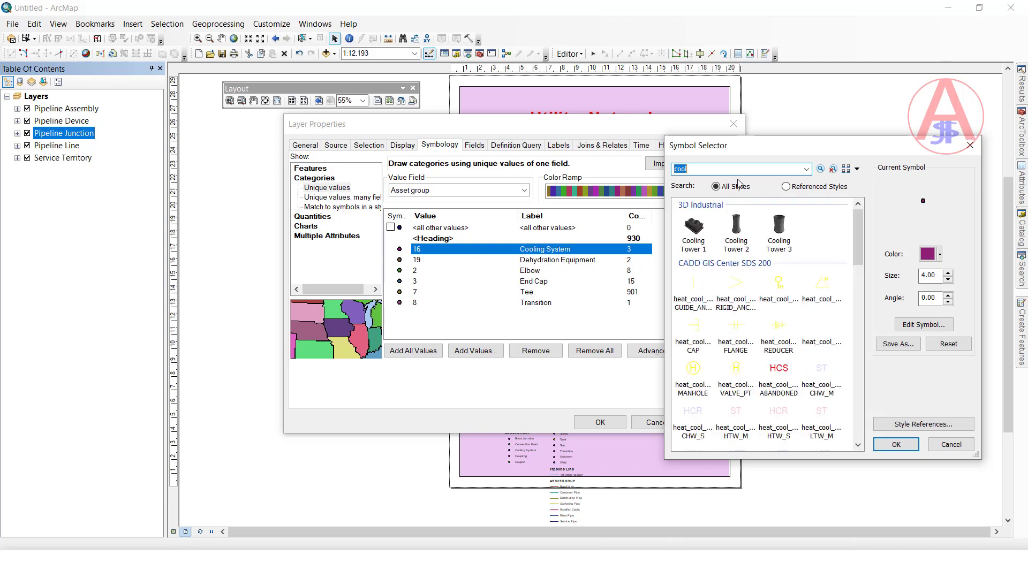
click(736, 227)
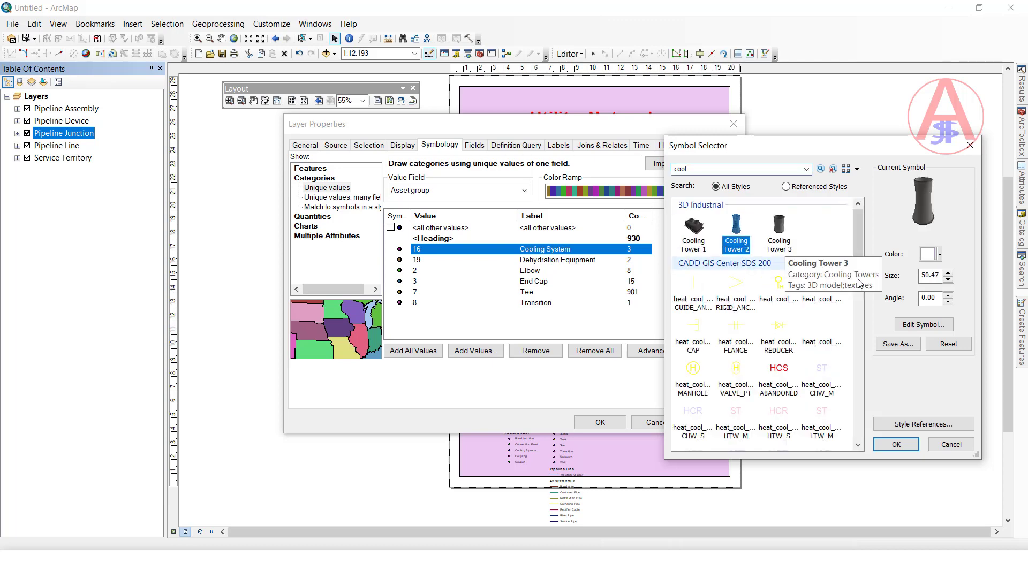
click(896, 444)
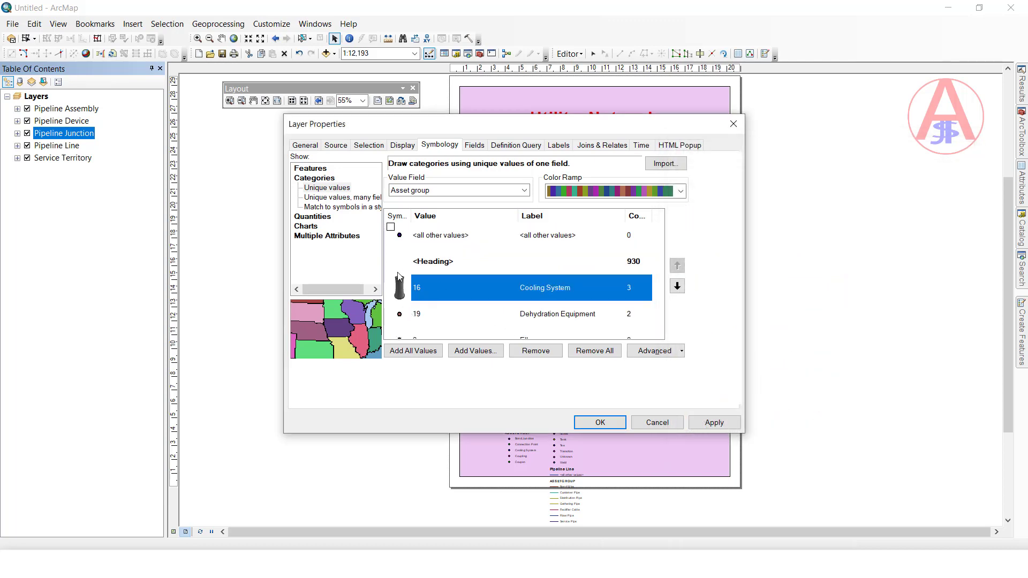
- Assign the black Octagon 1 symbol to the Dehydration Equipment class of Pipeline Junction
double_click(400, 314)
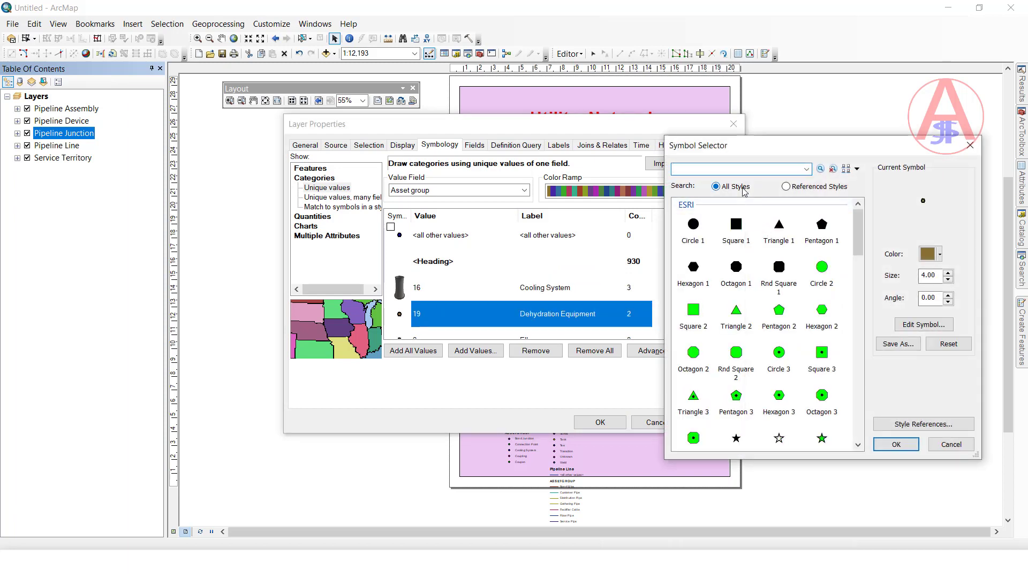
click(737, 267)
click(897, 445)
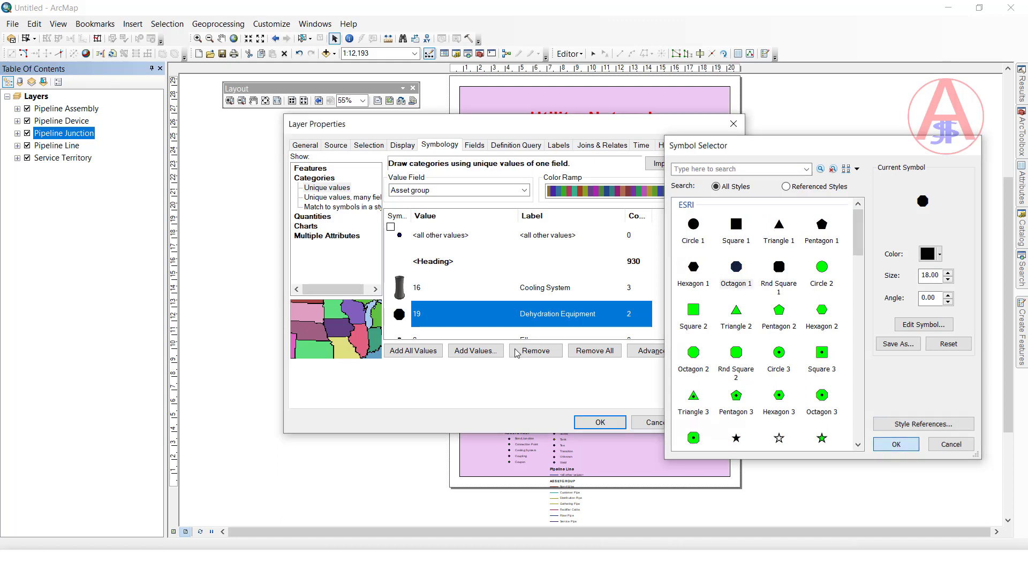
- Search the symbols for "elbow" and assign Elbow Arrestor to the Elbow class
click(390, 227)
scroll(439, 243, down, 2)
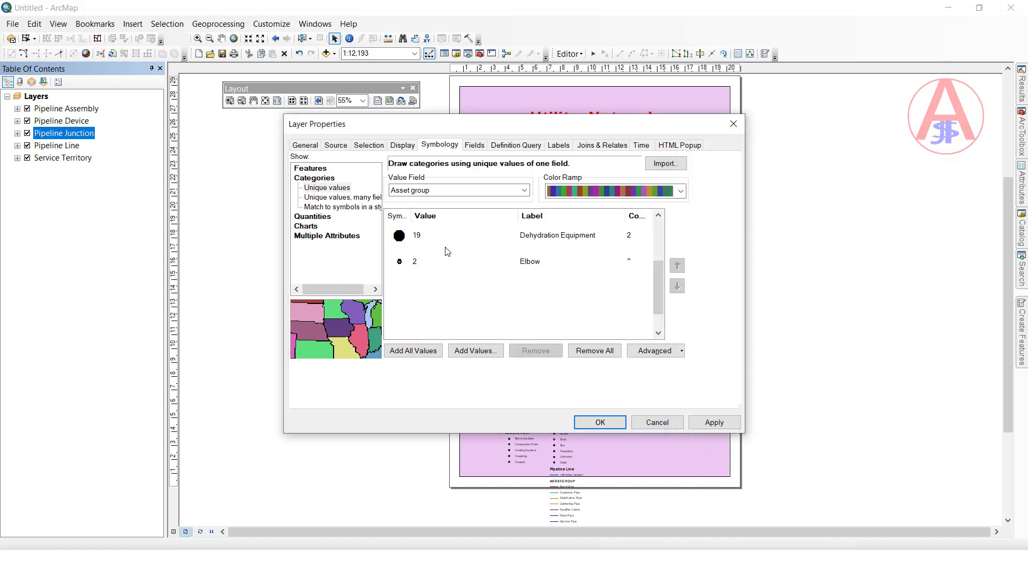
scroll(437, 260, up, 2)
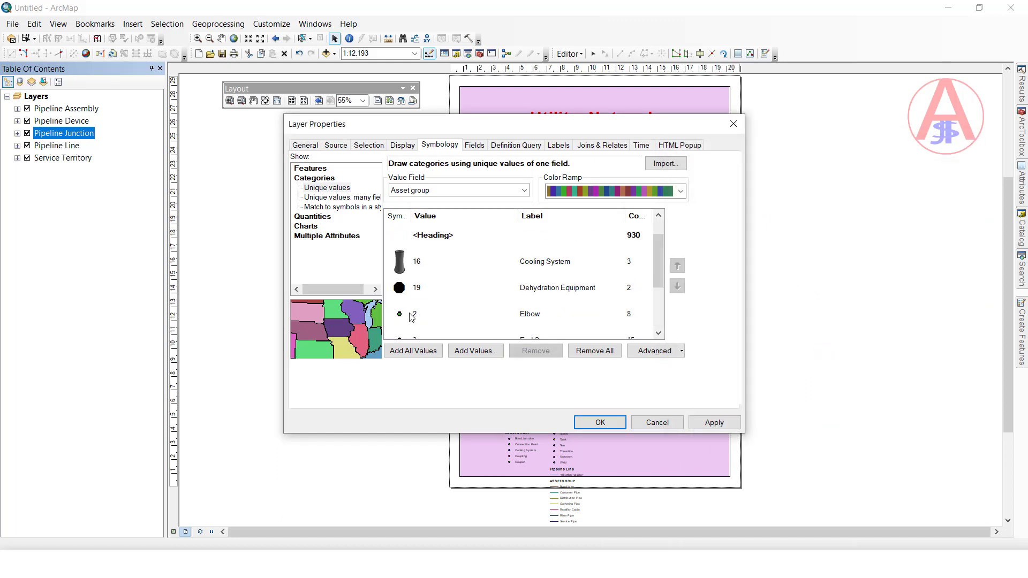
double_click(412, 317)
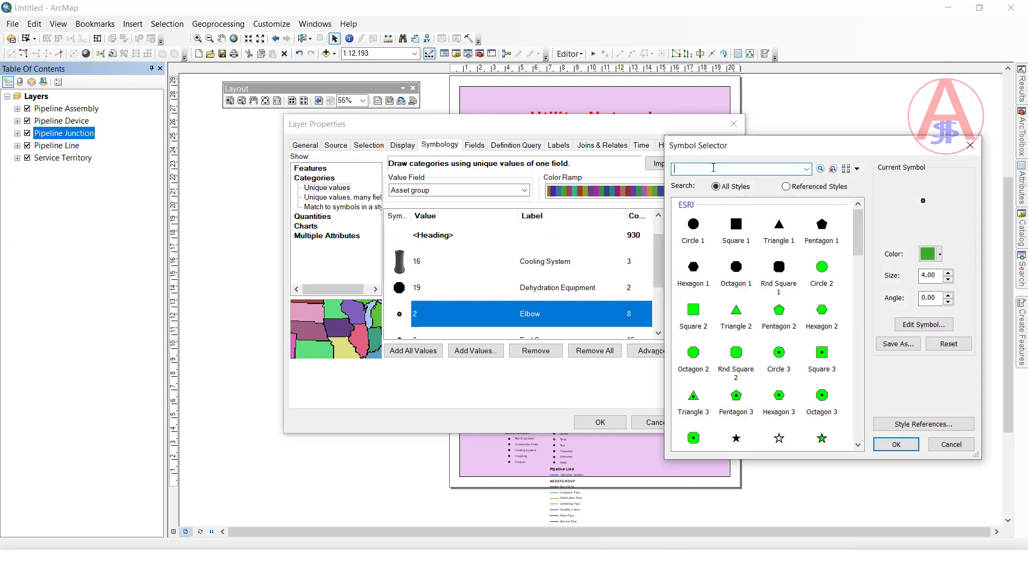
click(714, 168)
text(elbow)
key(Return)
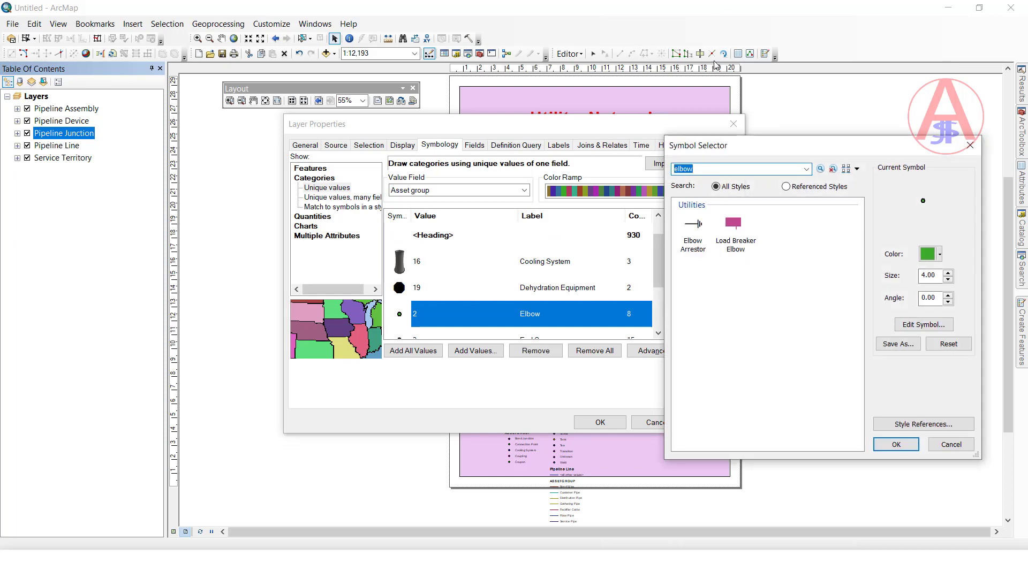
click(695, 235)
click(898, 448)
- Search the symbols for "cap" and give End Cap the purple storm sewer fitting point symbol from CADD GIS Center SDS195
scroll(450, 301, down, 1)
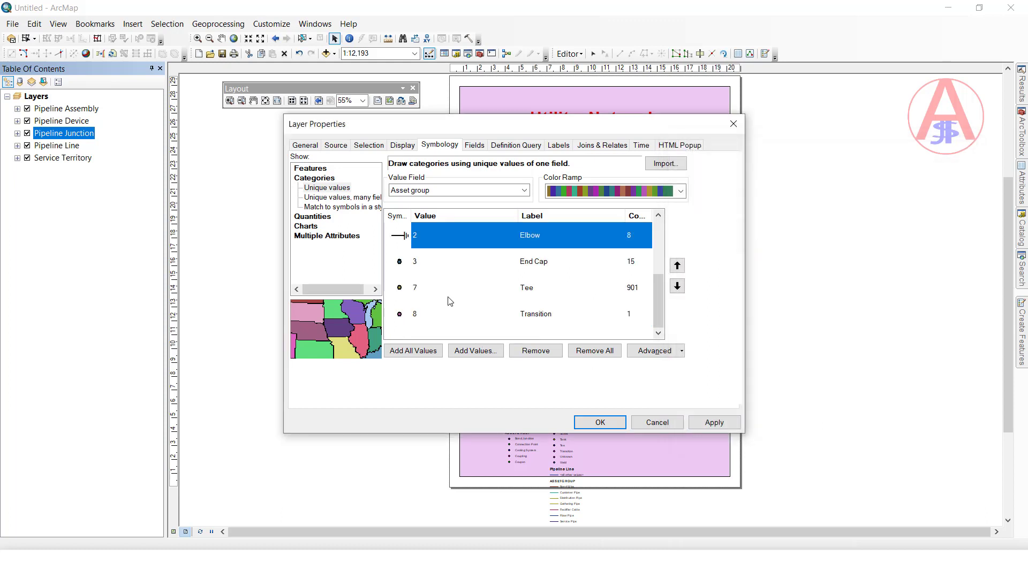
double_click(400, 262)
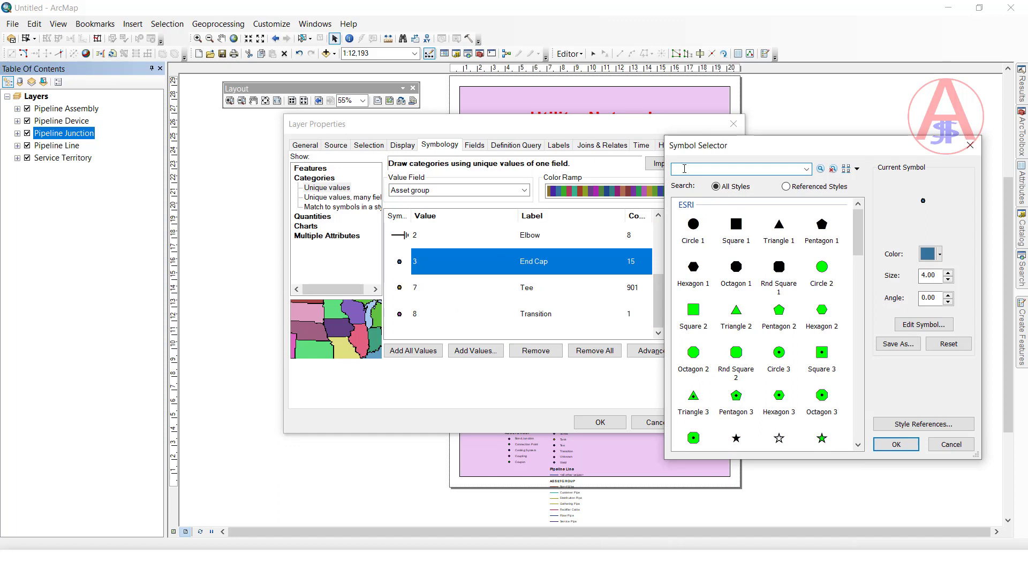
text(cap)
key(Return)
scroll(803, 287, down, 8)
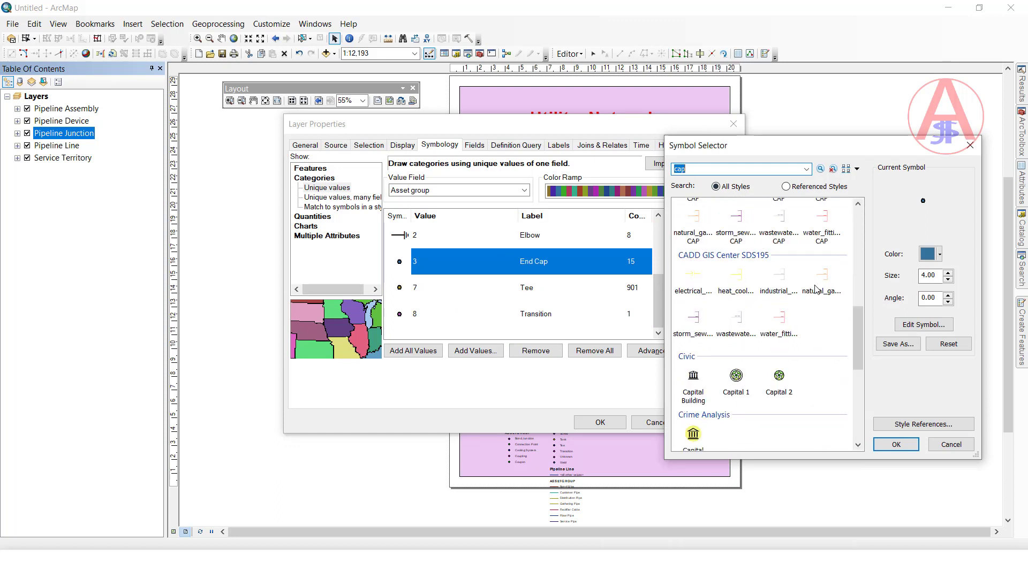
scroll(804, 287, up, 3)
click(693, 321)
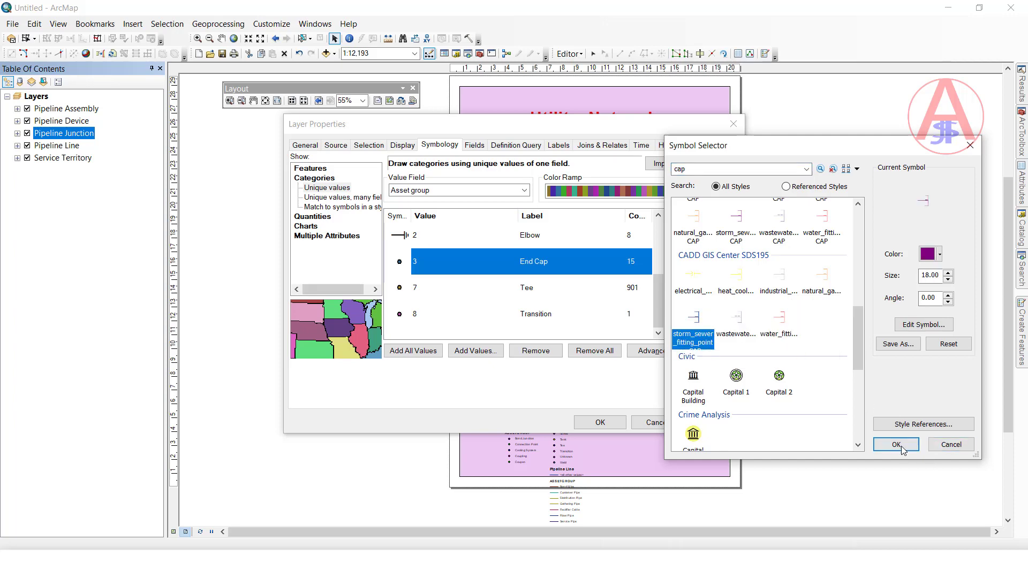
click(902, 445)
- Search the symbols for "tee" and give the Tee class the magenta circle TEE symbol from CADD GIS Center SDS 220
double_click(400, 287)
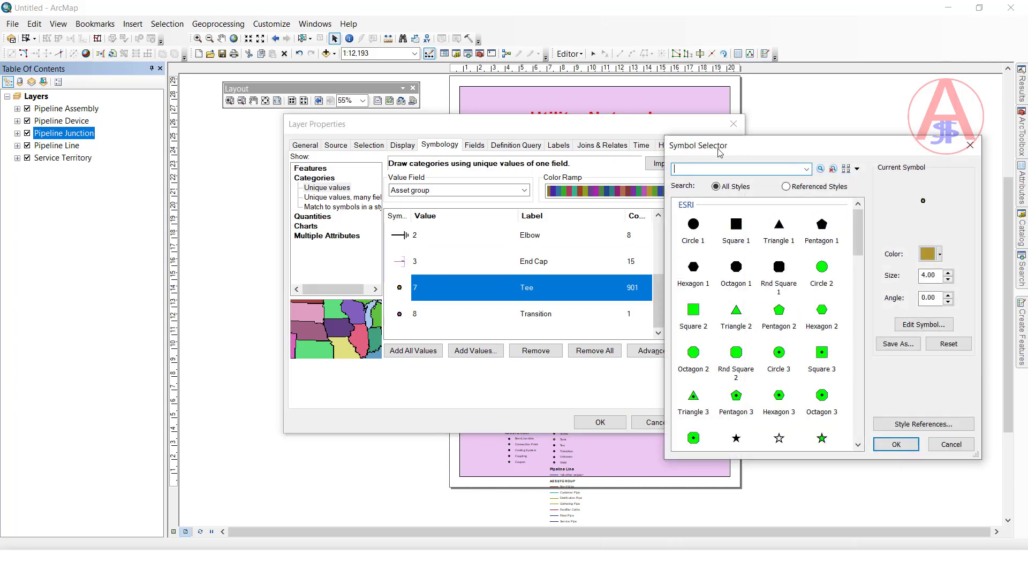
click(716, 168)
text(tee)
key(Return)
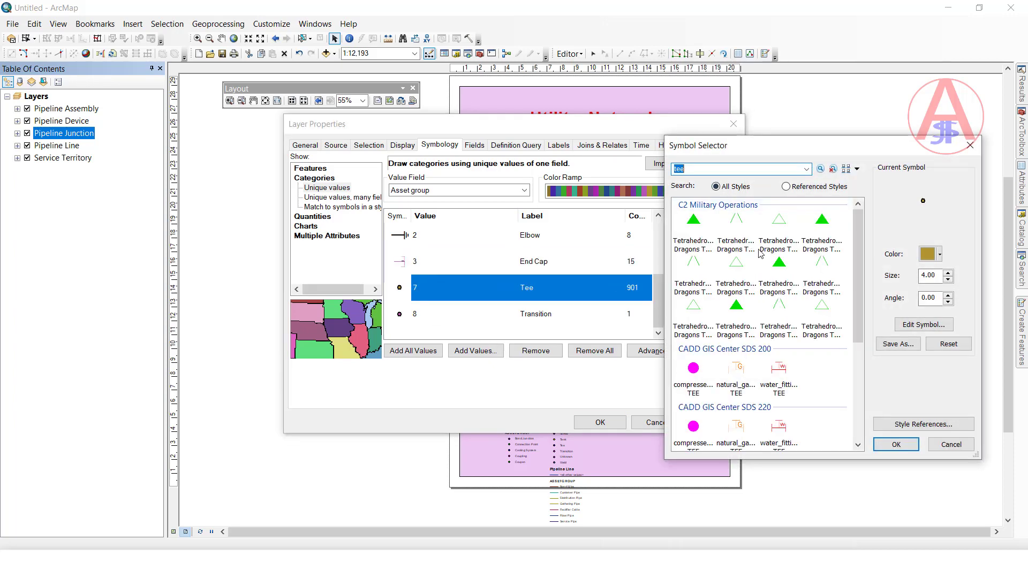
scroll(795, 375, down, 3)
scroll(770, 387, down, 3)
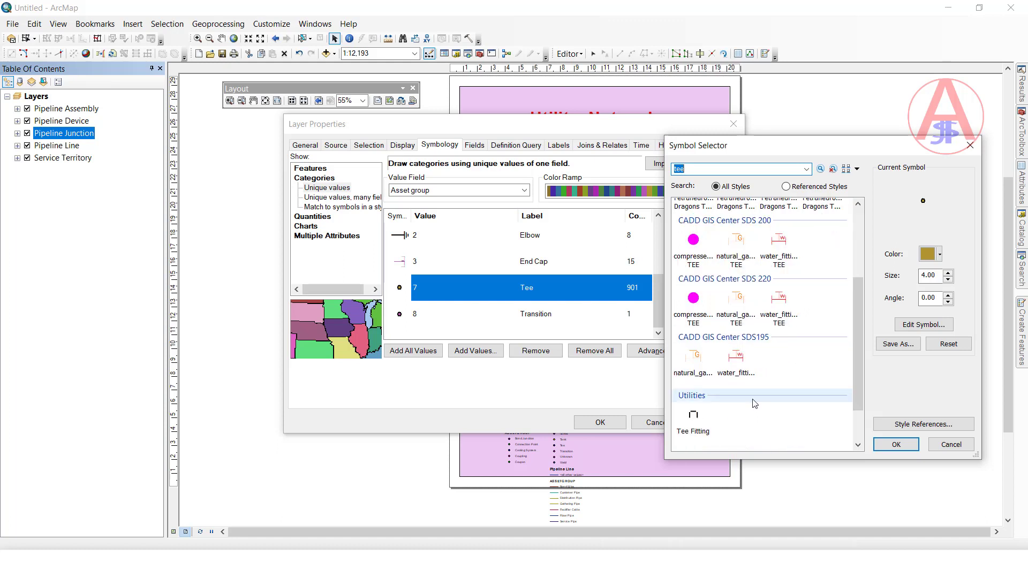
click(693, 306)
click(896, 444)
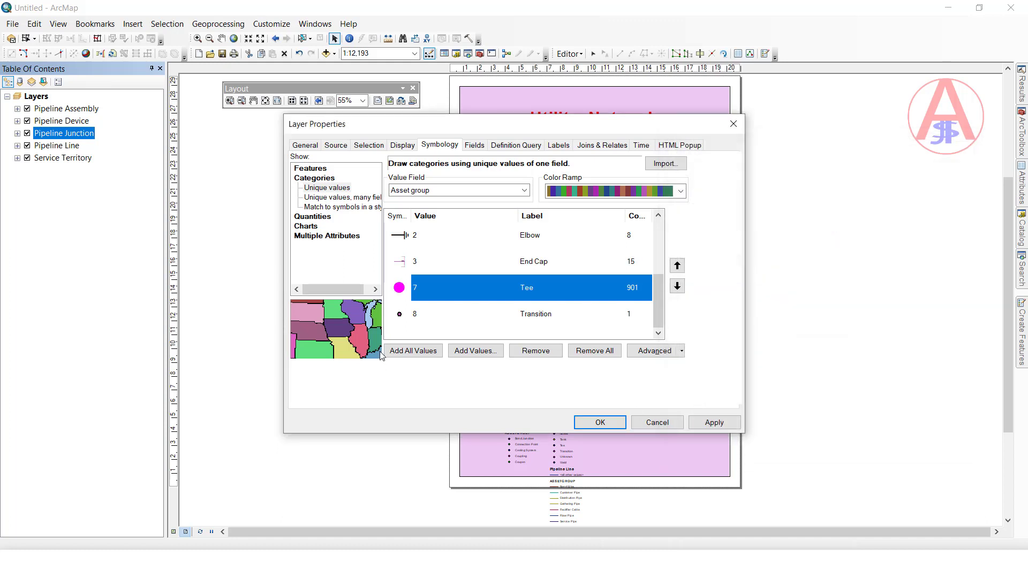
- Assign the green Triangle 2 symbol to the Transition class and accept the Pipeline Junction symbology
double_click(399, 316)
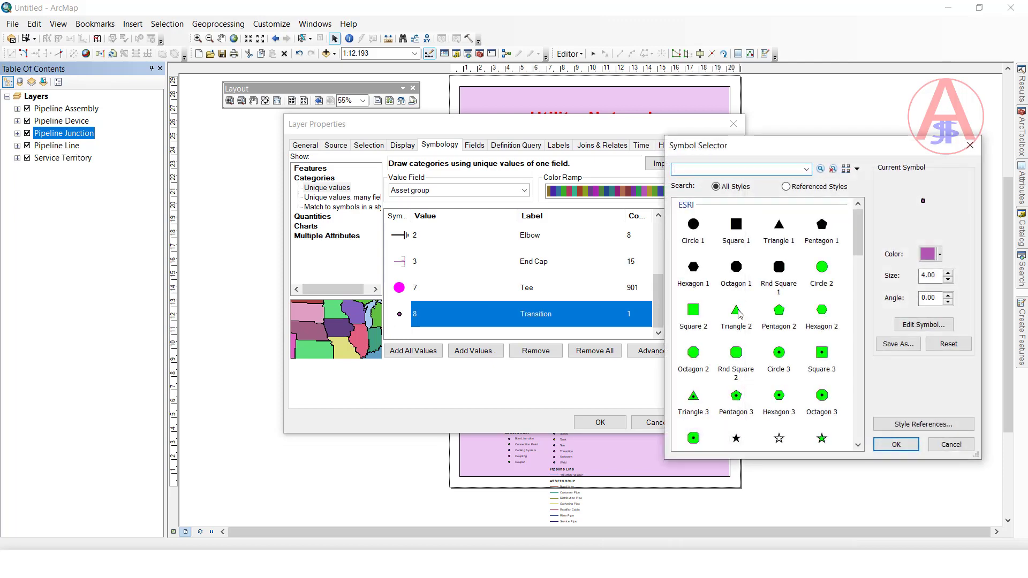
click(736, 311)
click(892, 444)
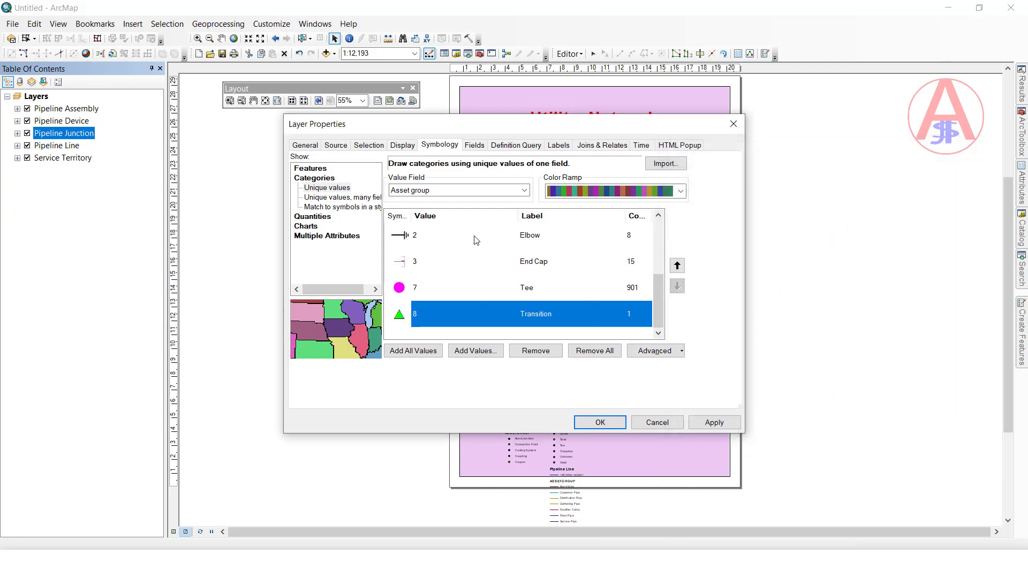
scroll(505, 243, up, 5)
click(390, 229)
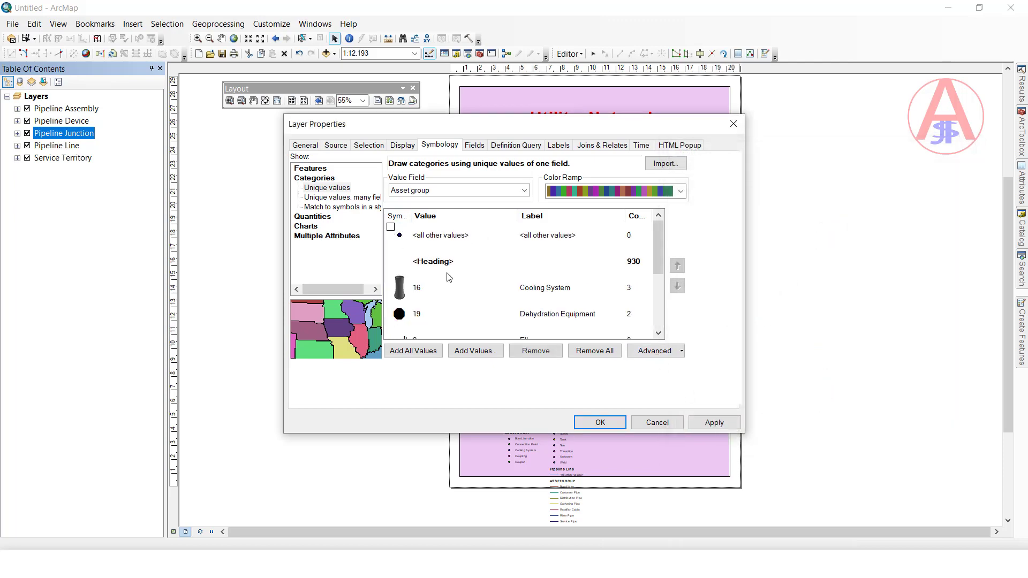
click(600, 421)
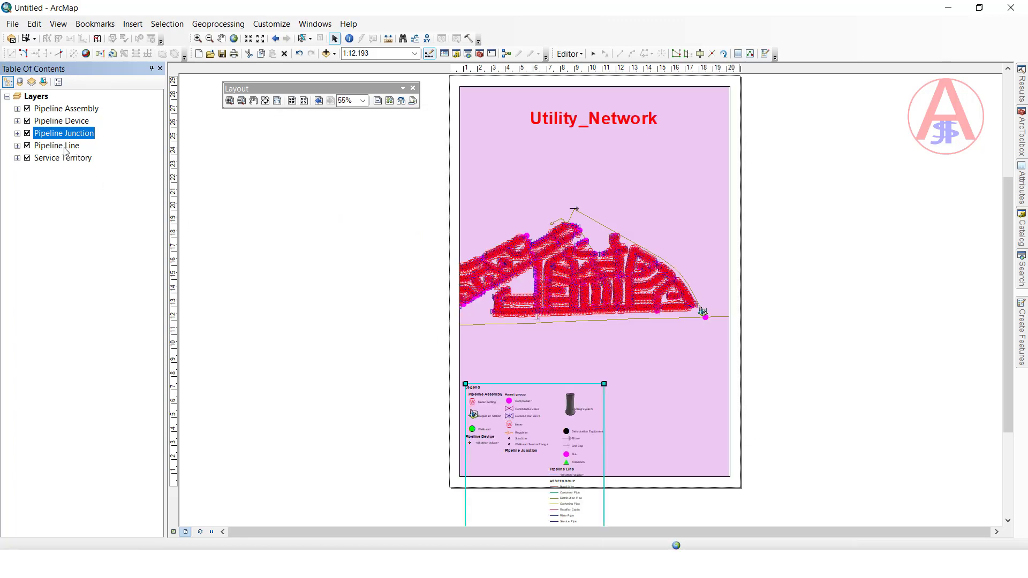
- Update the asset group counts in the Pipeline Line symbology and remove Bond Wire and Customer Pipe
double_click(66, 149)
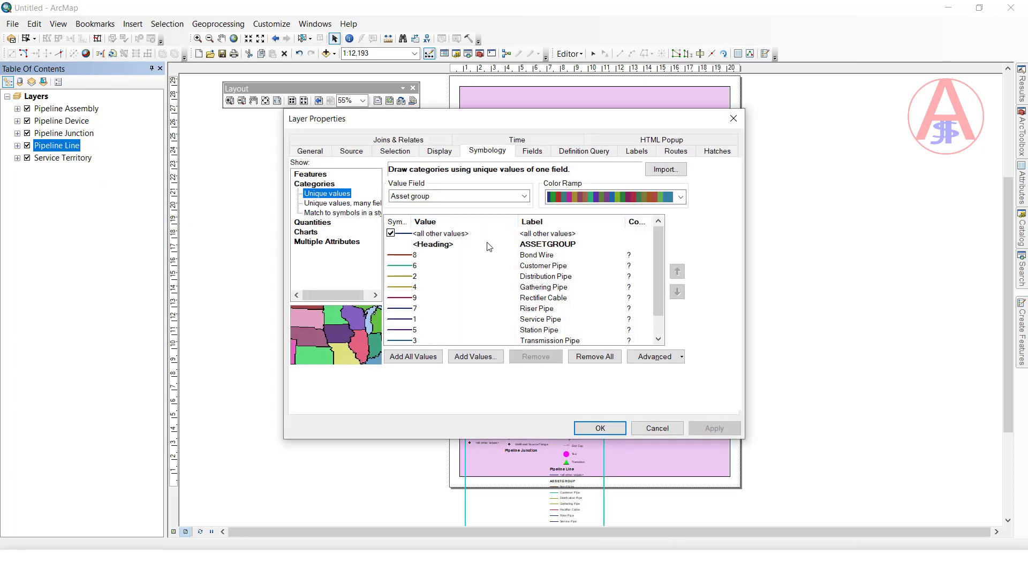
click(577, 245)
click(413, 356)
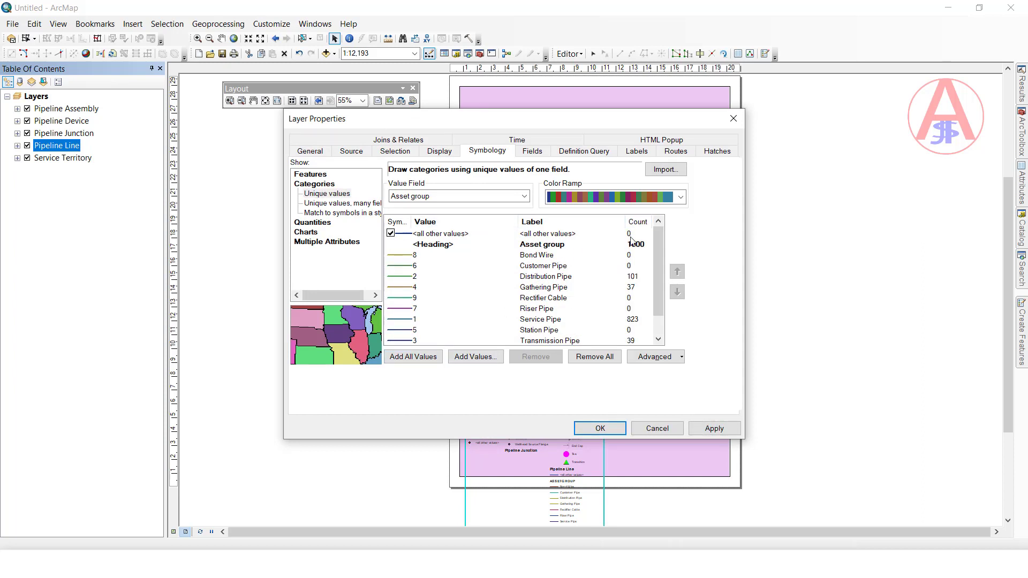
click(453, 256)
shift+click(446, 266)
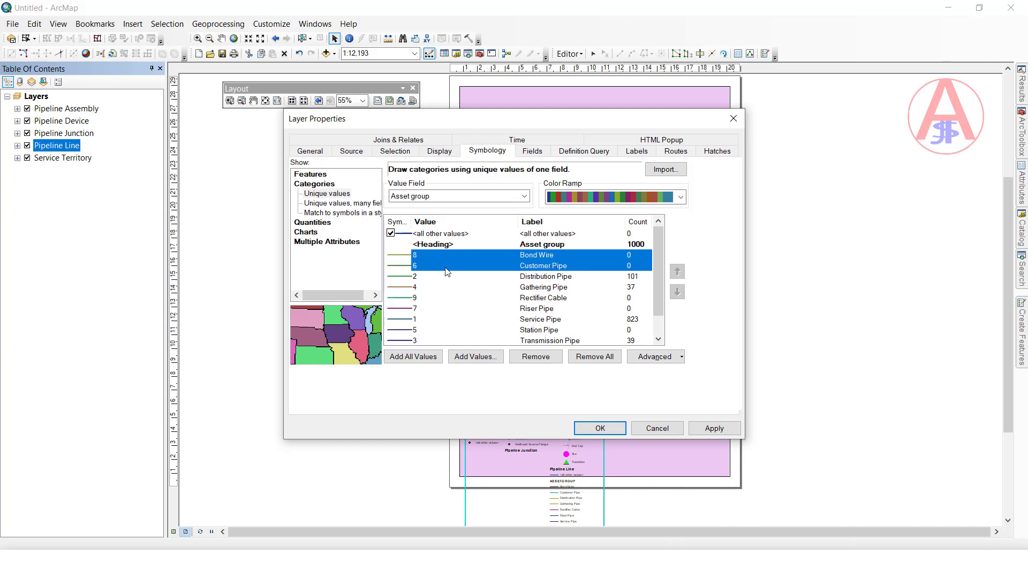
click(534, 358)
- Remove Rectifier Cable, Riser Pipe, Station Pipe and Unknown from the Pipeline Line classes and turn off the all other values symbol
click(467, 280)
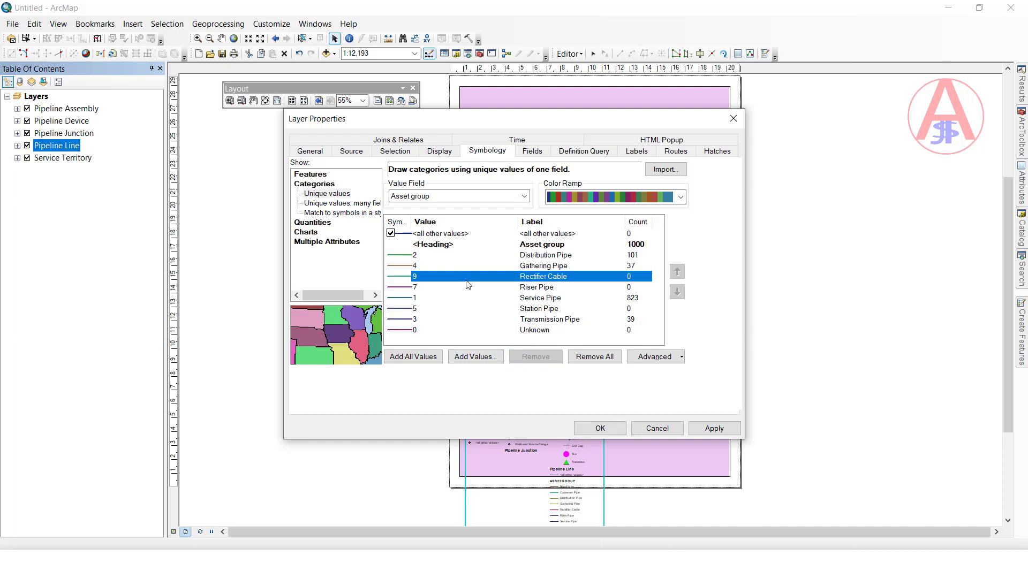
shift+click(471, 290)
click(536, 358)
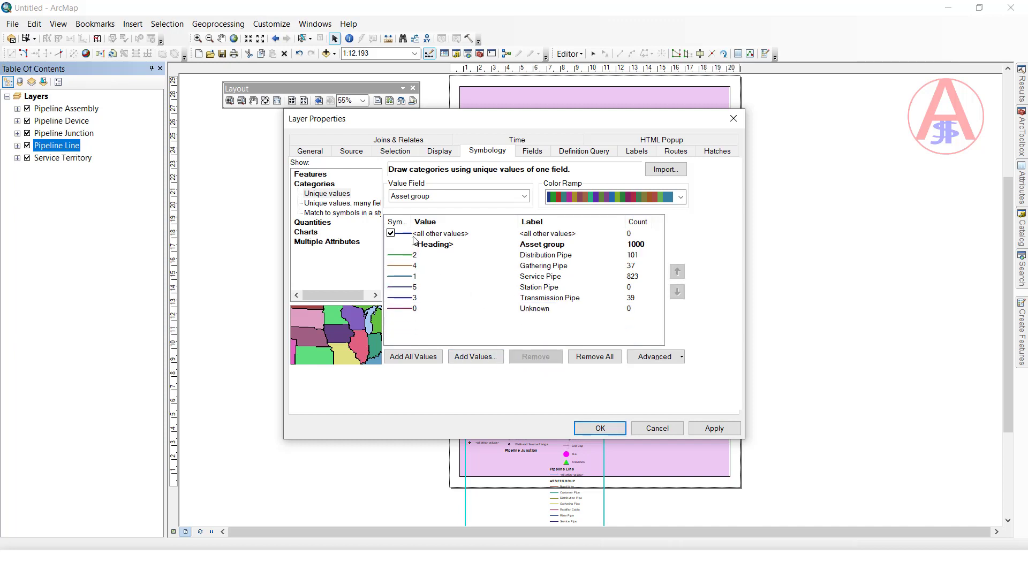
click(452, 288)
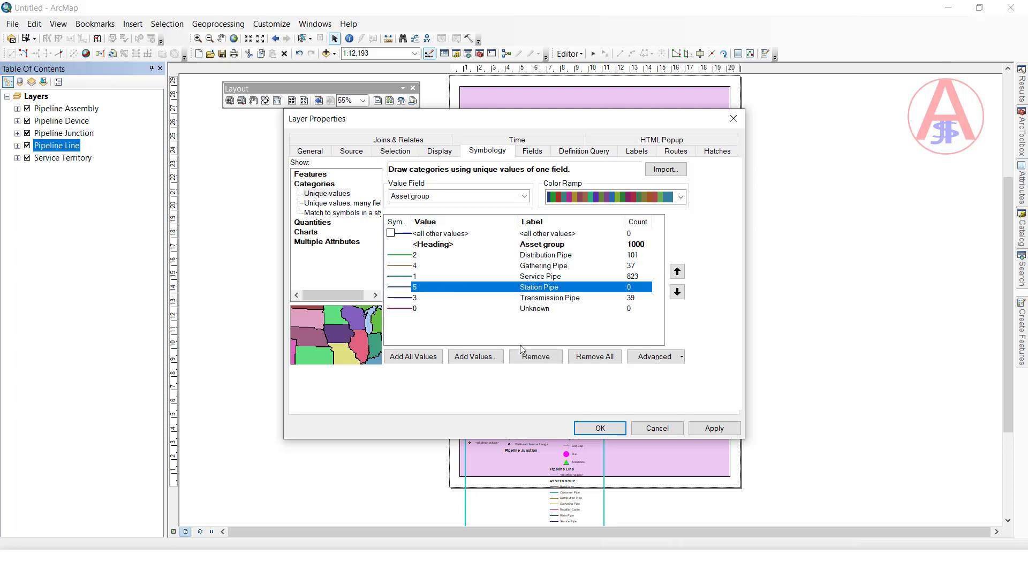
click(533, 356)
click(498, 298)
click(536, 357)
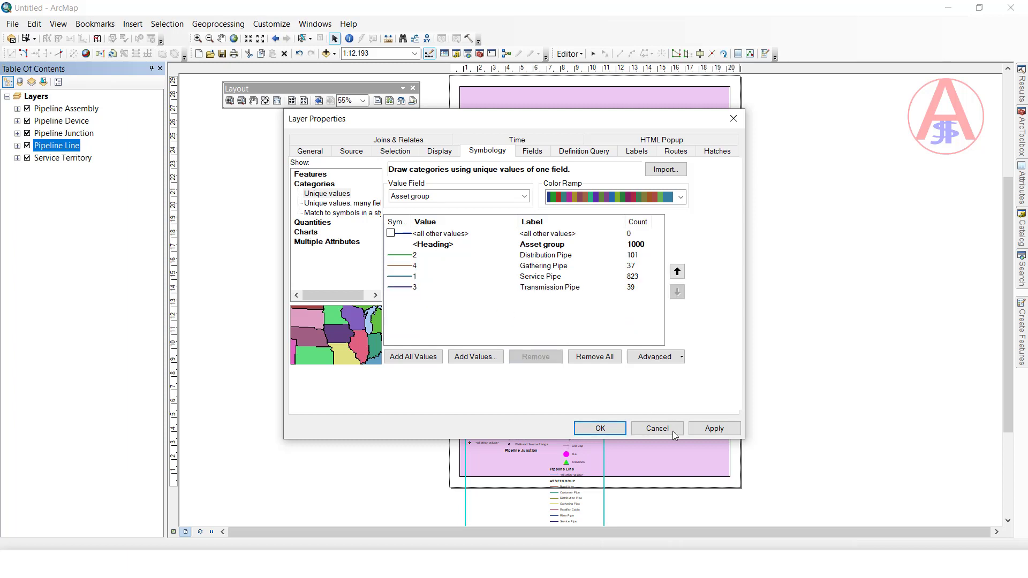
- Search the line symbols for "pipe" and assign the dashed purple landfill_transport_pipe_line from CADD GIS Center SDS 200 to Distribution Pipe
double_click(408, 256)
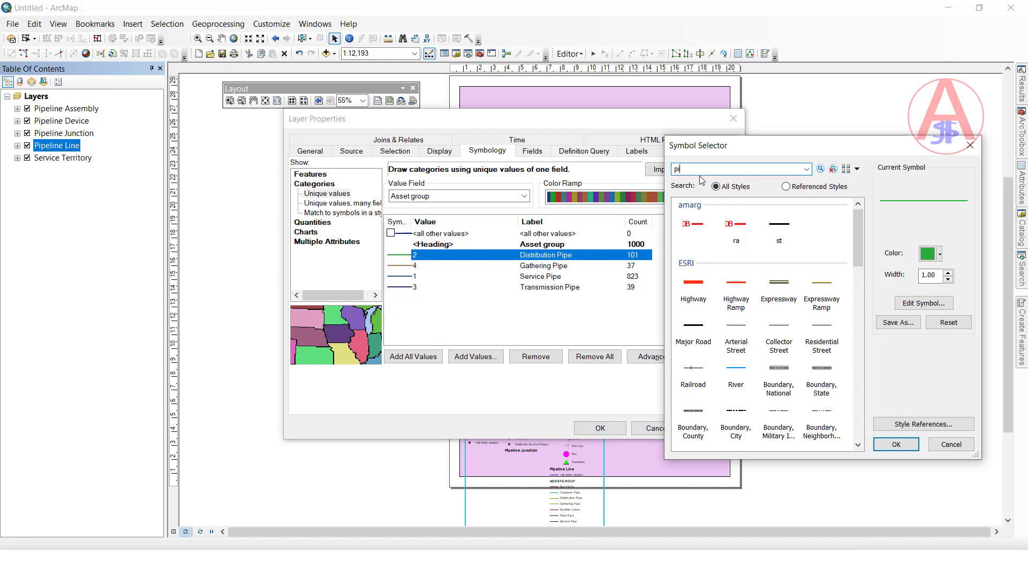
text(pipe)
key(Return)
click(735, 225)
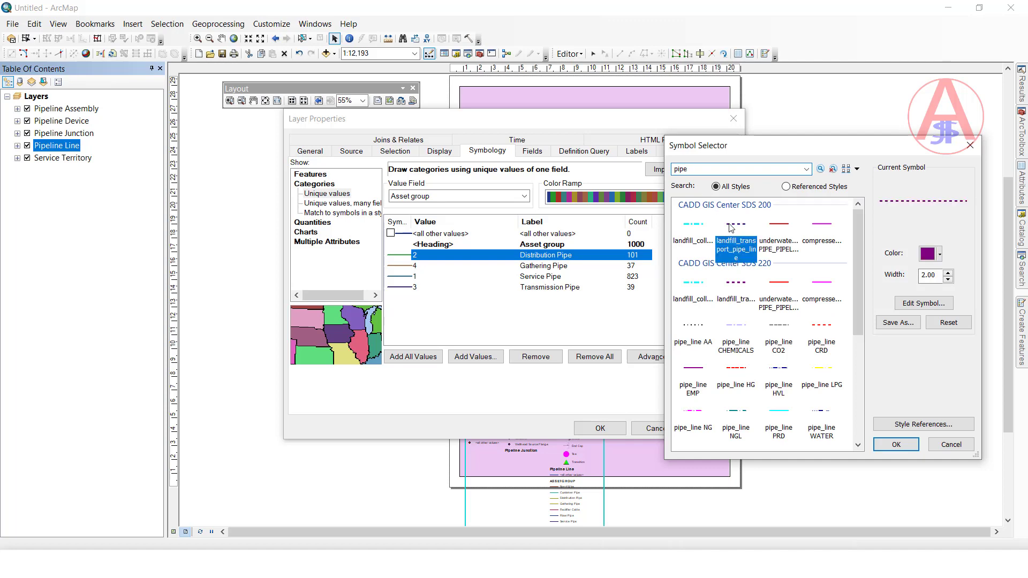
click(896, 444)
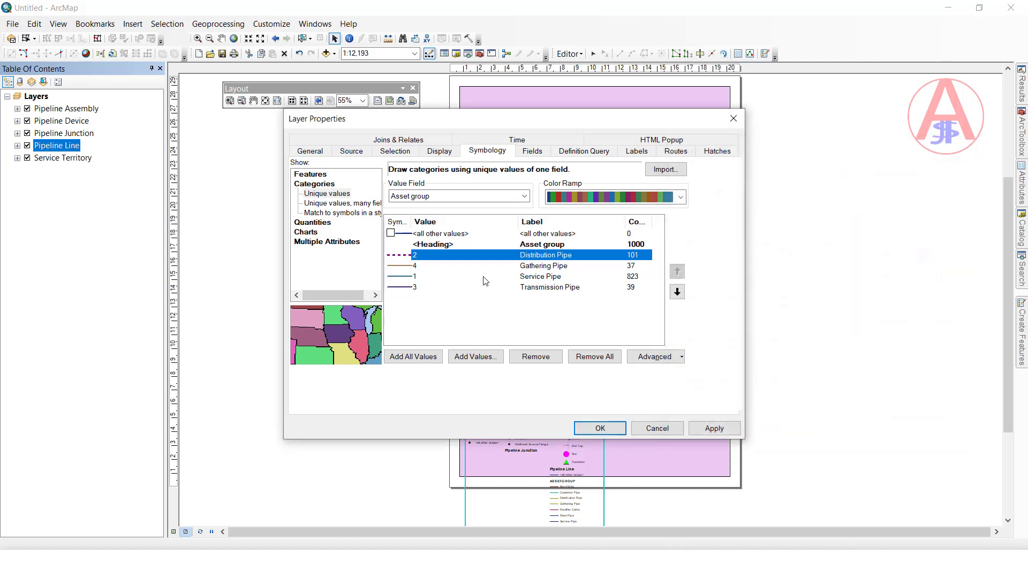
- Search the line symbols for "pipe" and assign the dashed purple landfill_transport_pipe_line from CADD GIS Center SDS 220 to Gathering Pipe
double_click(401, 267)
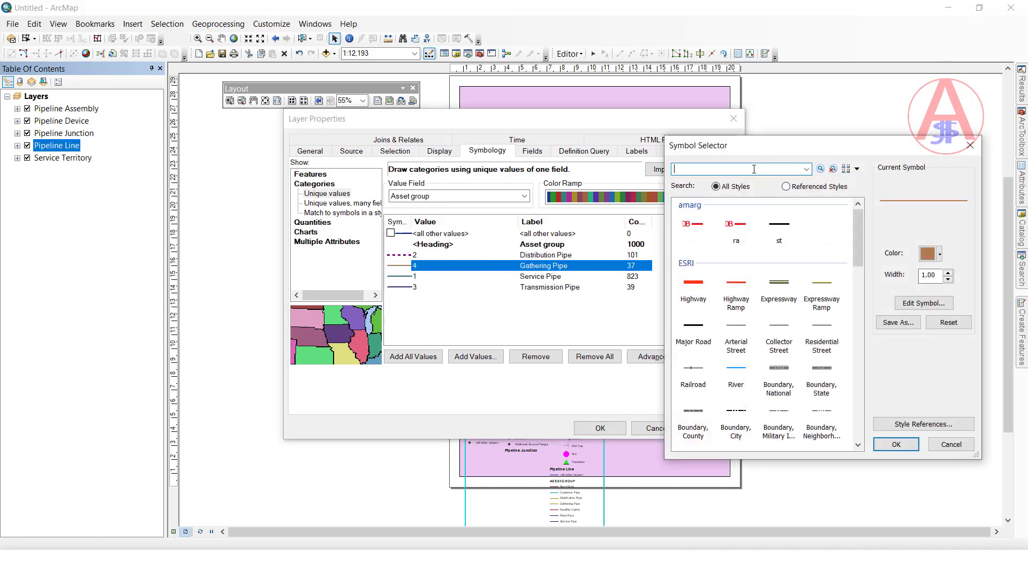
key(Return)
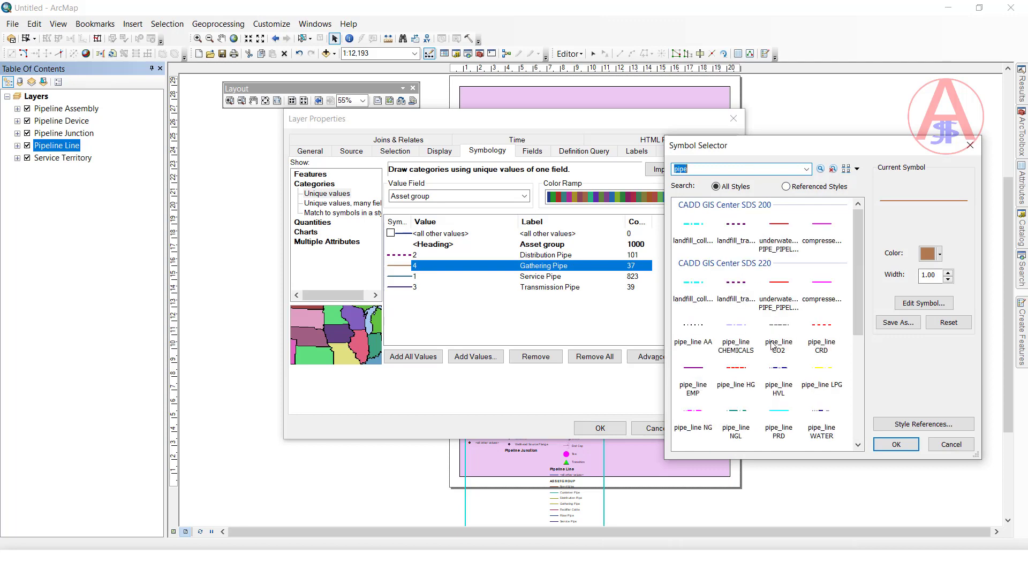
click(745, 289)
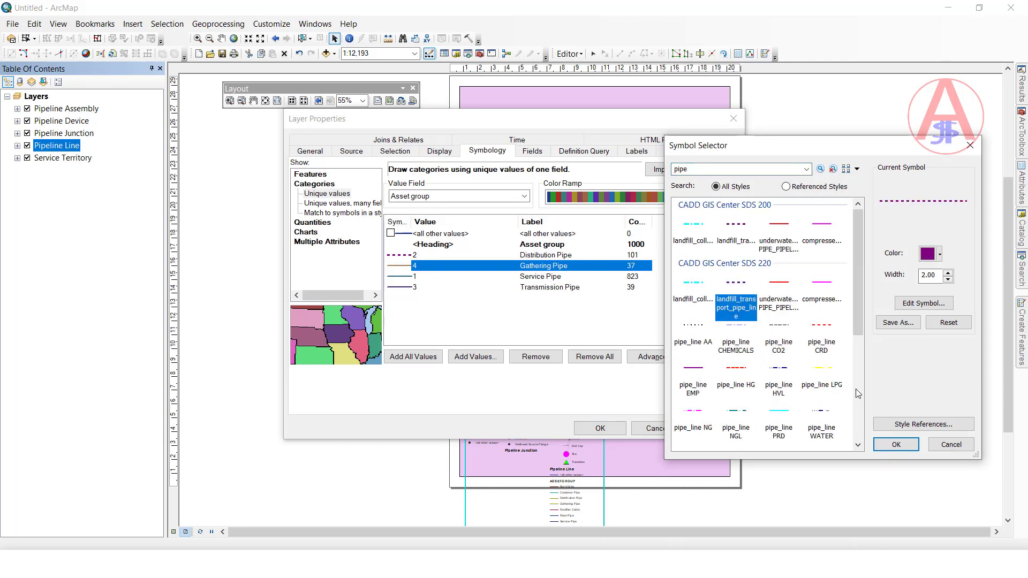
click(896, 445)
- Assign the red DB line symbol named ra from the amarg style to Service Pipe
double_click(407, 277)
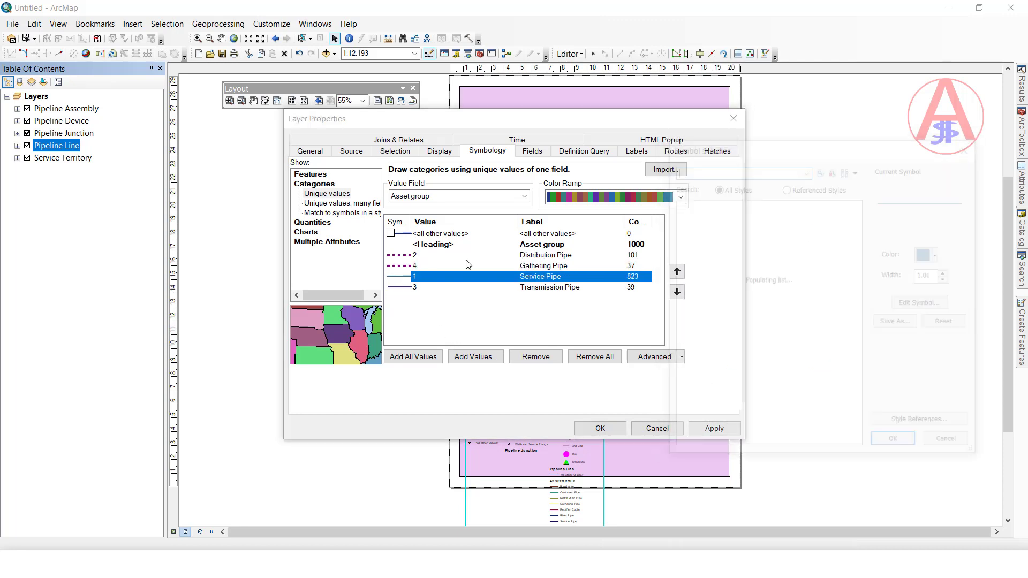
click(737, 228)
click(896, 444)
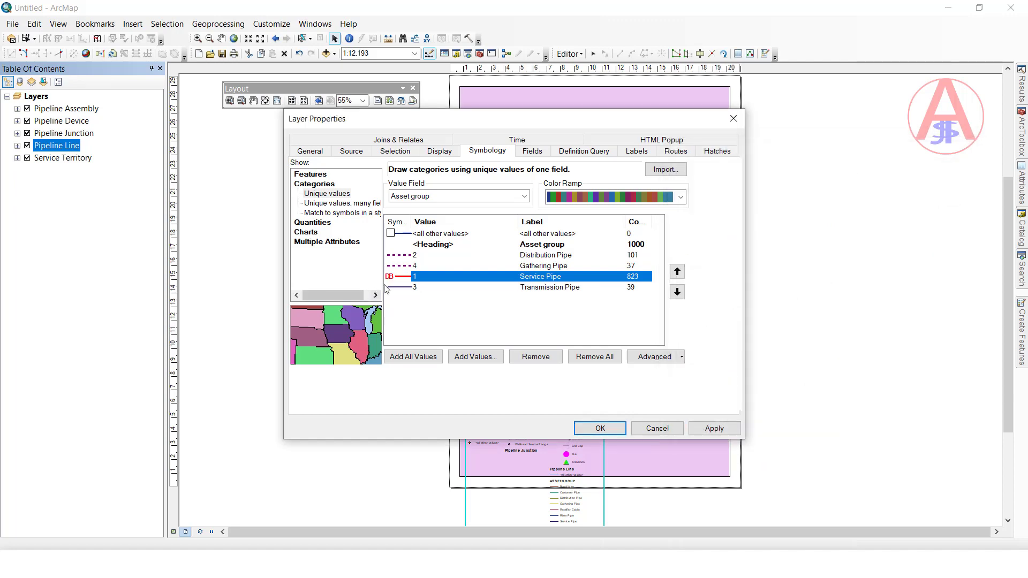
- Assign the Boundary, City line symbol to Transmission Pipe and accept the Pipeline Line symbology
double_click(399, 288)
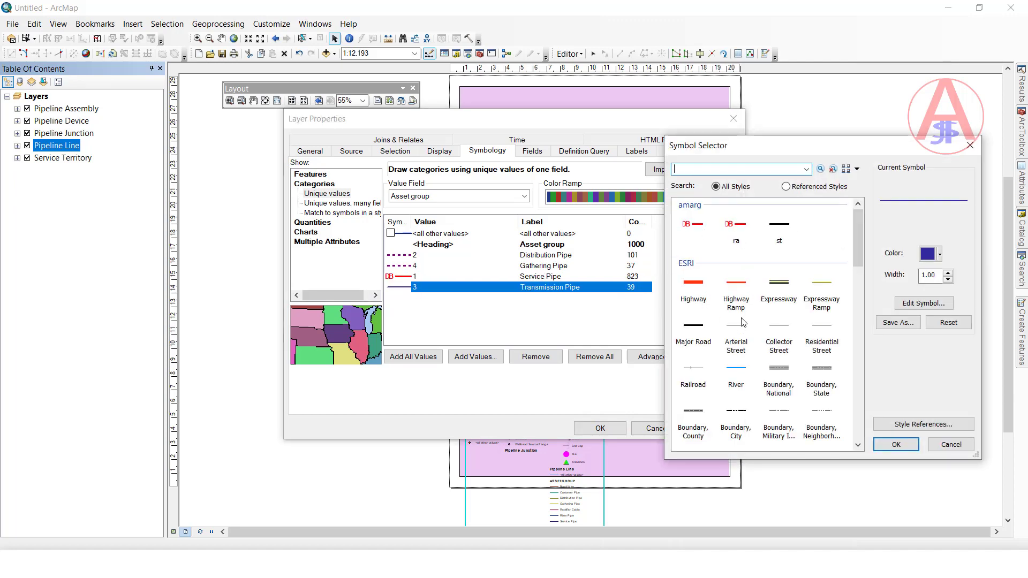
scroll(791, 390, down, 1)
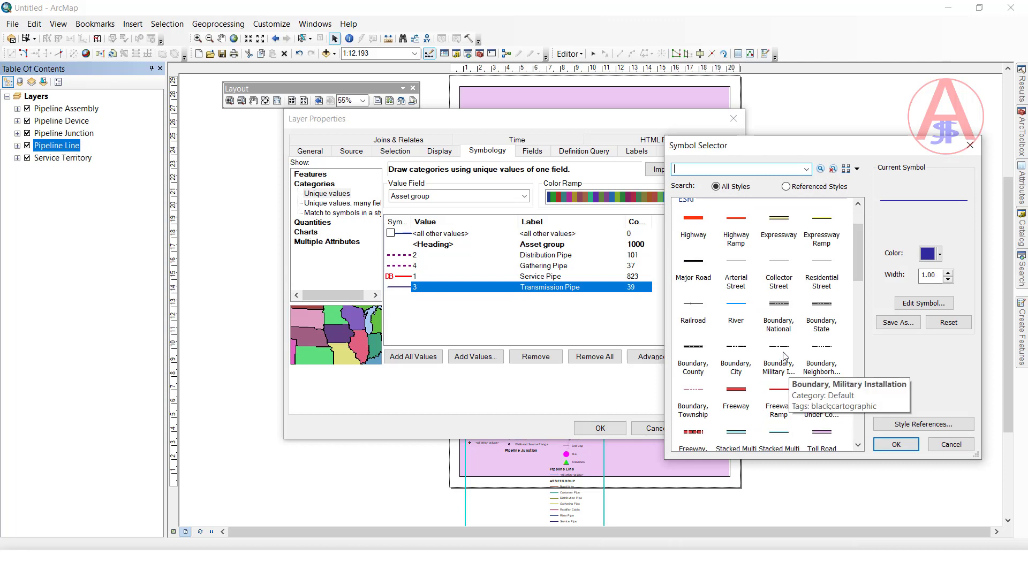
click(747, 356)
click(896, 444)
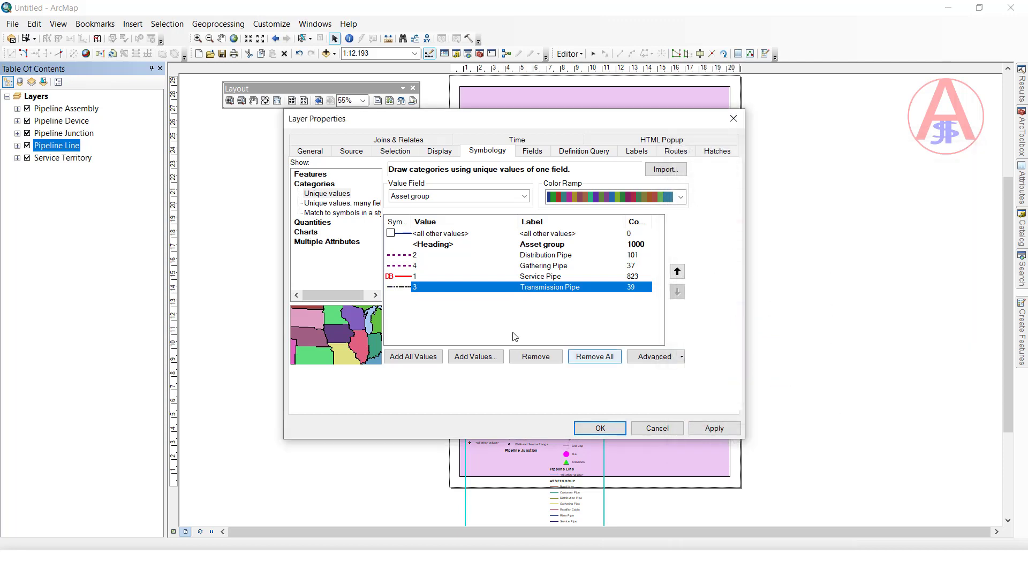
click(611, 429)
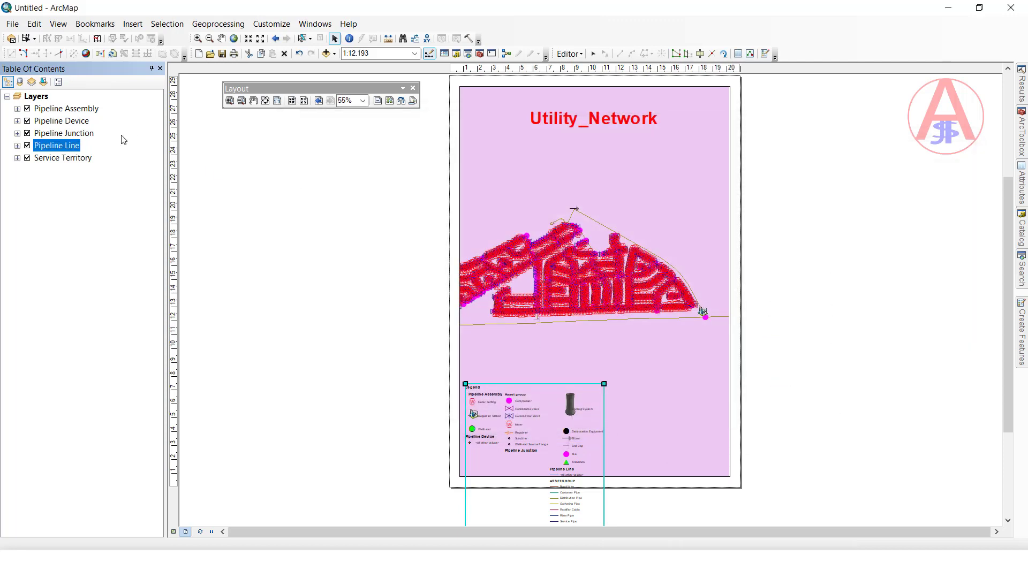
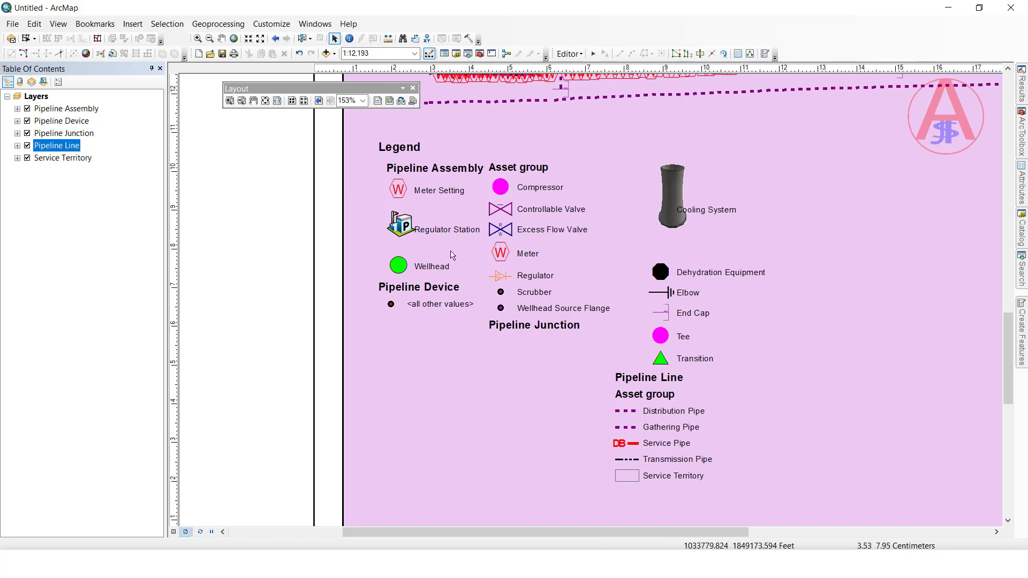
- Move the legend so that it partly overhangs the lower-right corner of the layout page
scroll(451, 232, down, 1)
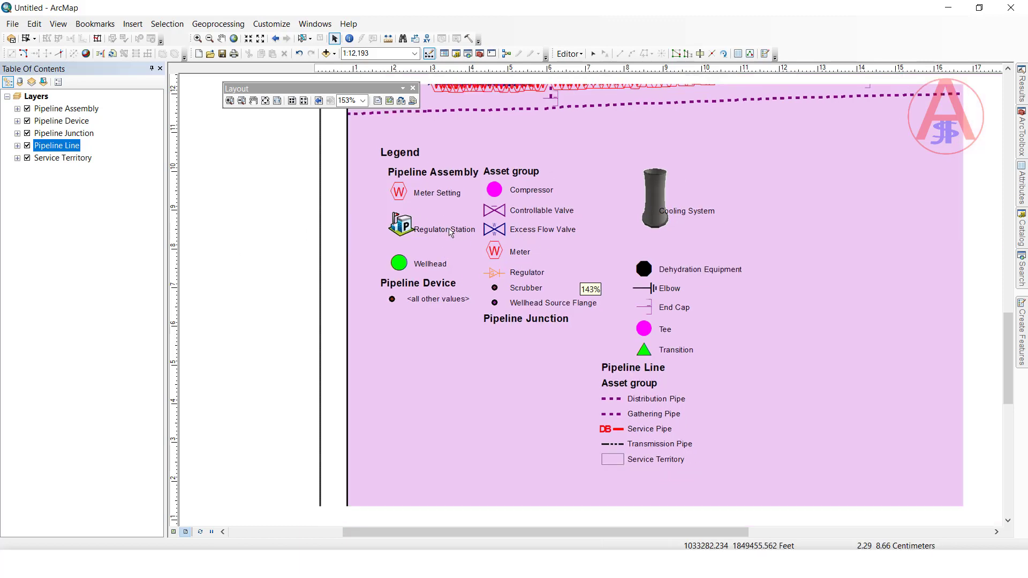
scroll(459, 241, down, 2)
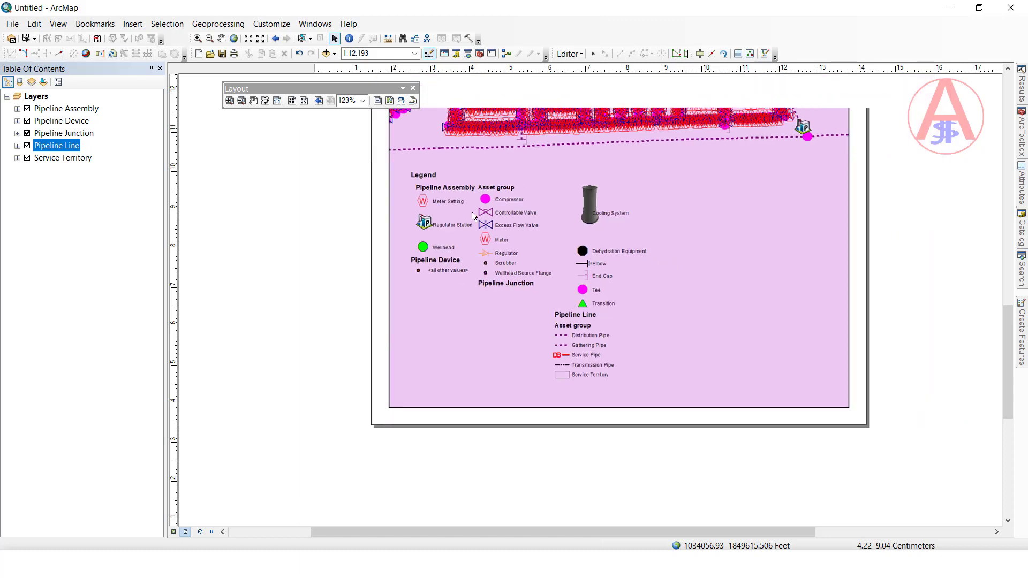
scroll(514, 246, down, 2)
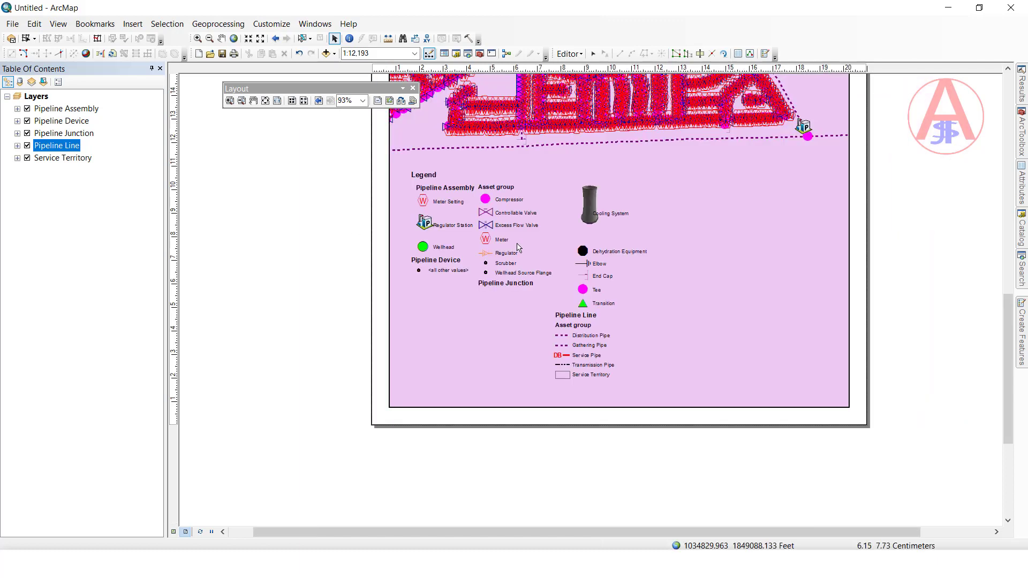
click(519, 247)
drag(519, 248, 921, 382)
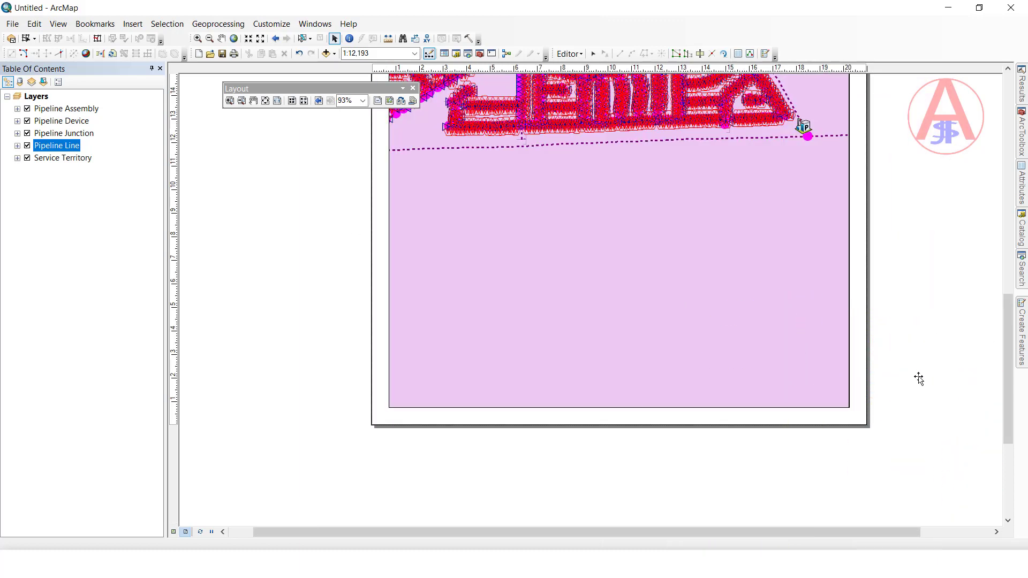
- Turn on the feature count for all five legend items, from Pipeline Assembly to Service Territory
double_click(919, 379)
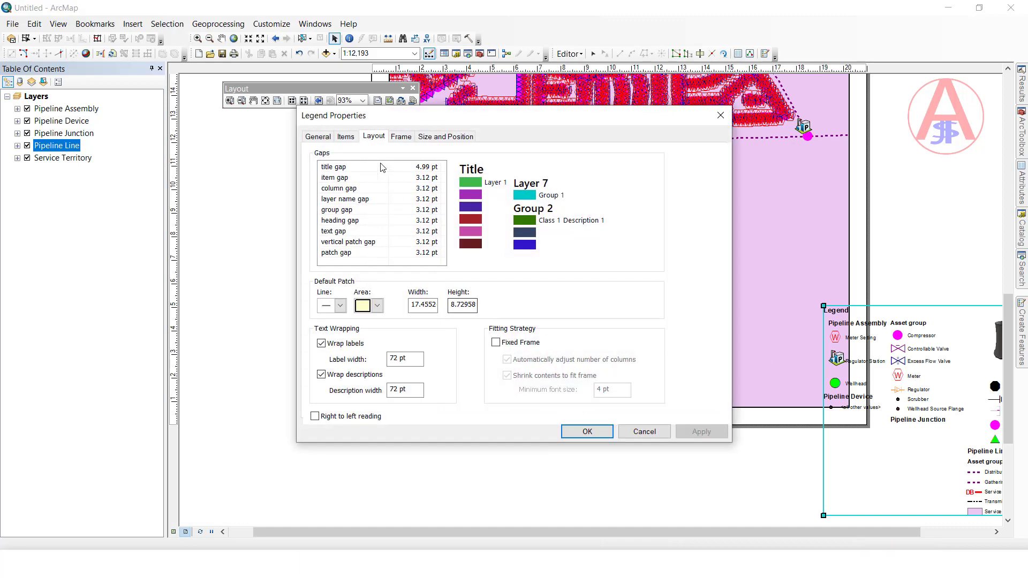
click(345, 137)
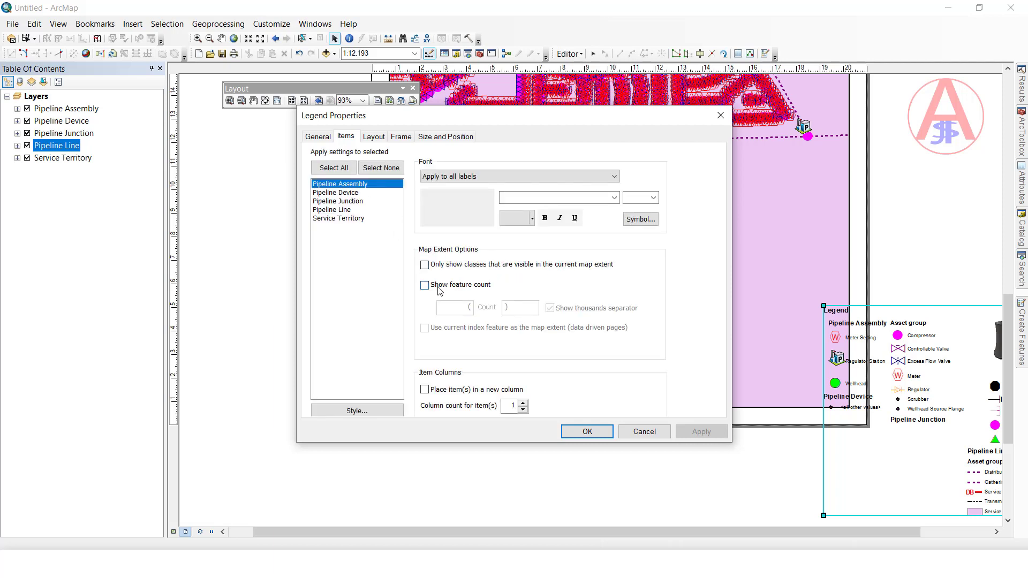
shift+click(356, 219)
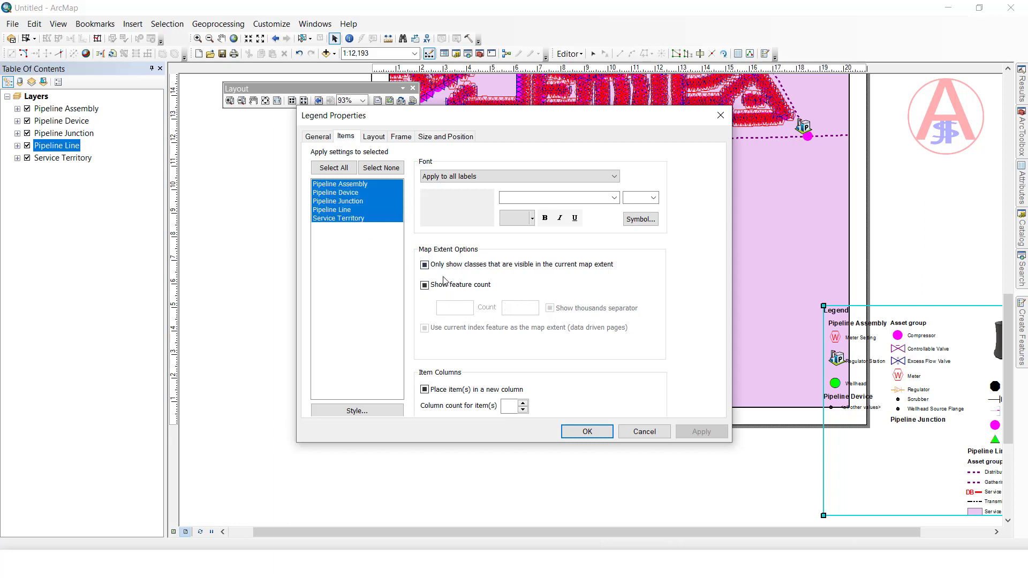
click(425, 286)
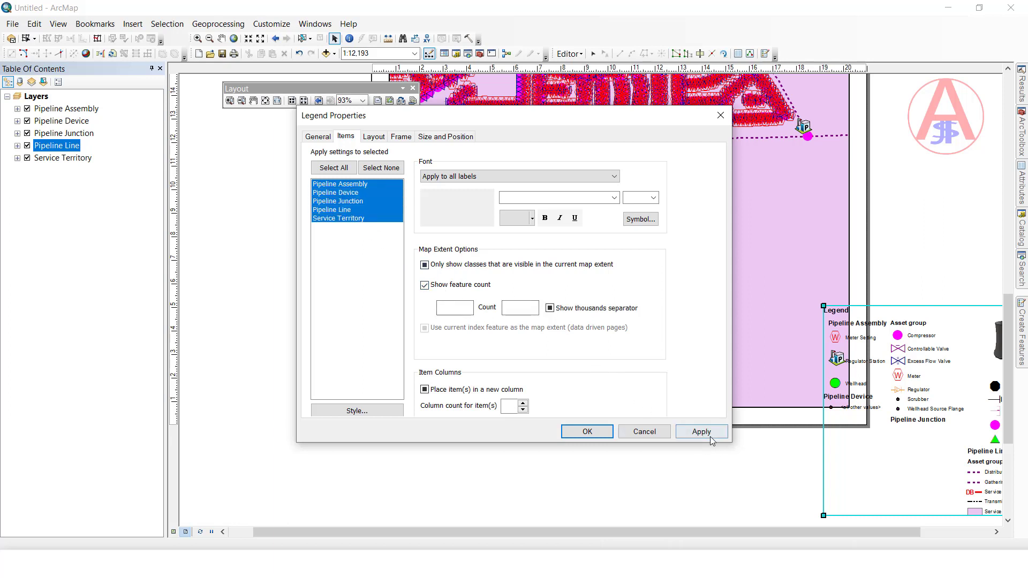
click(710, 435)
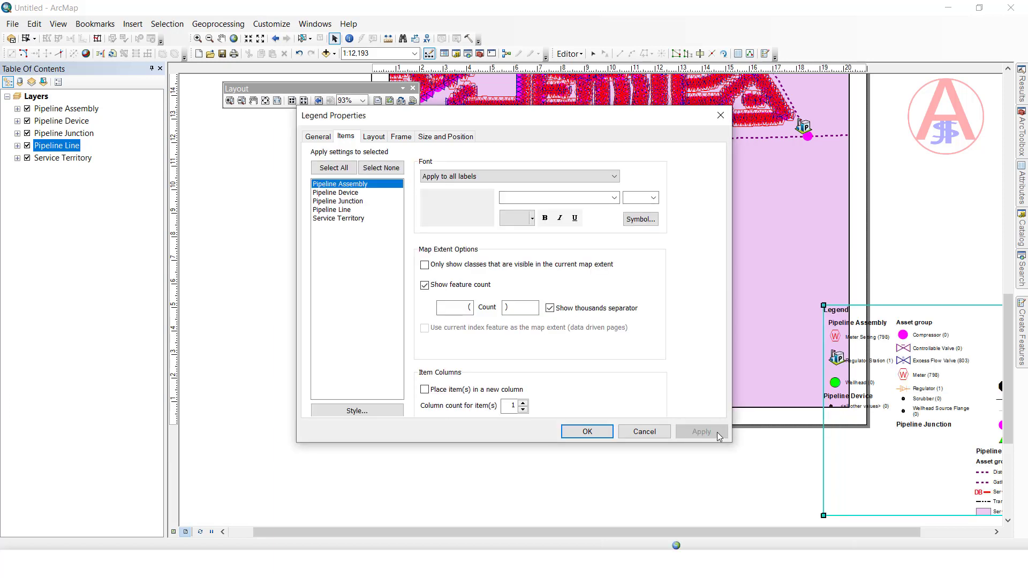
click(589, 431)
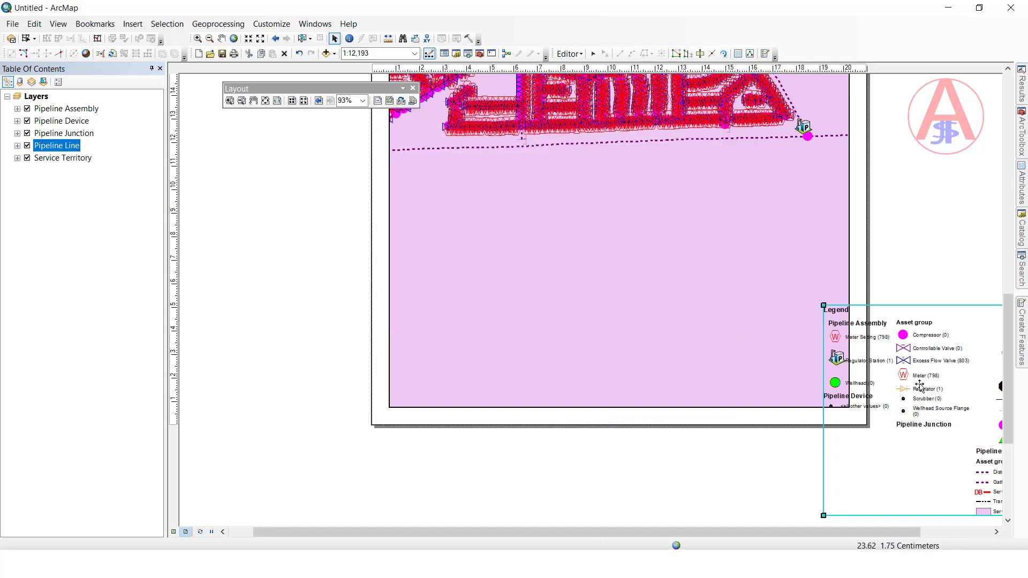
- Move the legend onto the empty lower-left area of the page below the map features and deselect it
drag(935, 396, 523, 275)
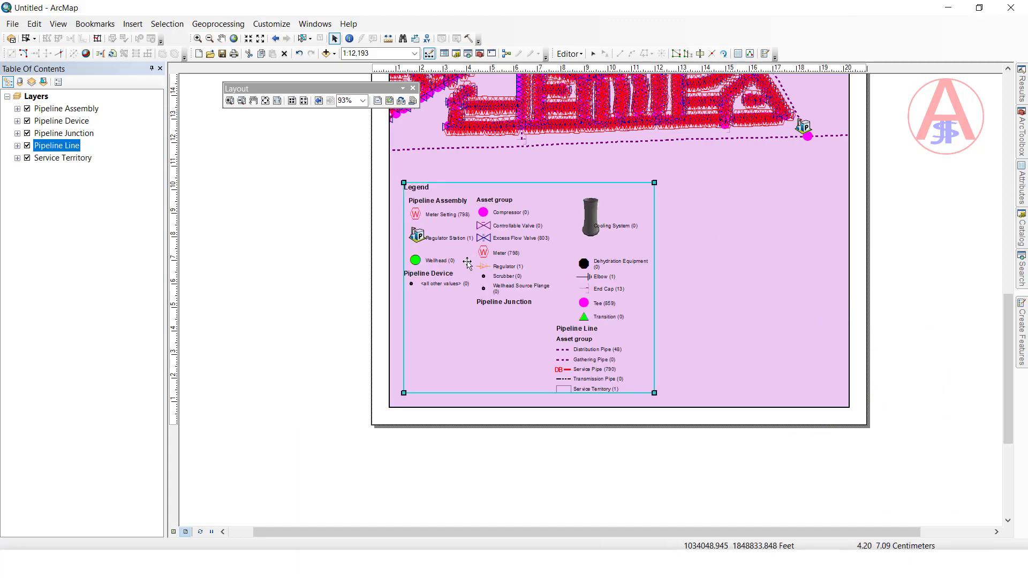
scroll(468, 262, up, 1)
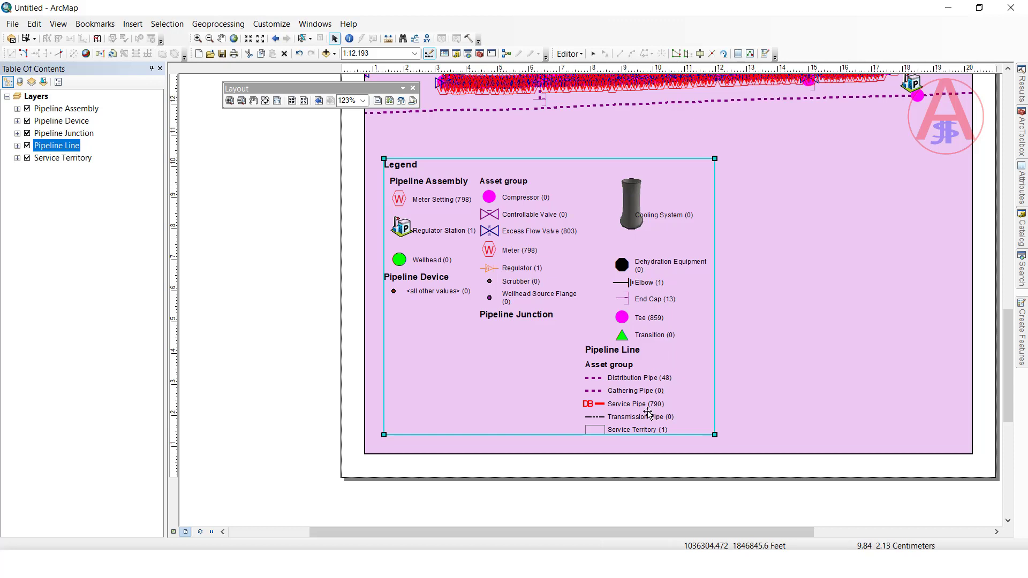
click(270, 355)
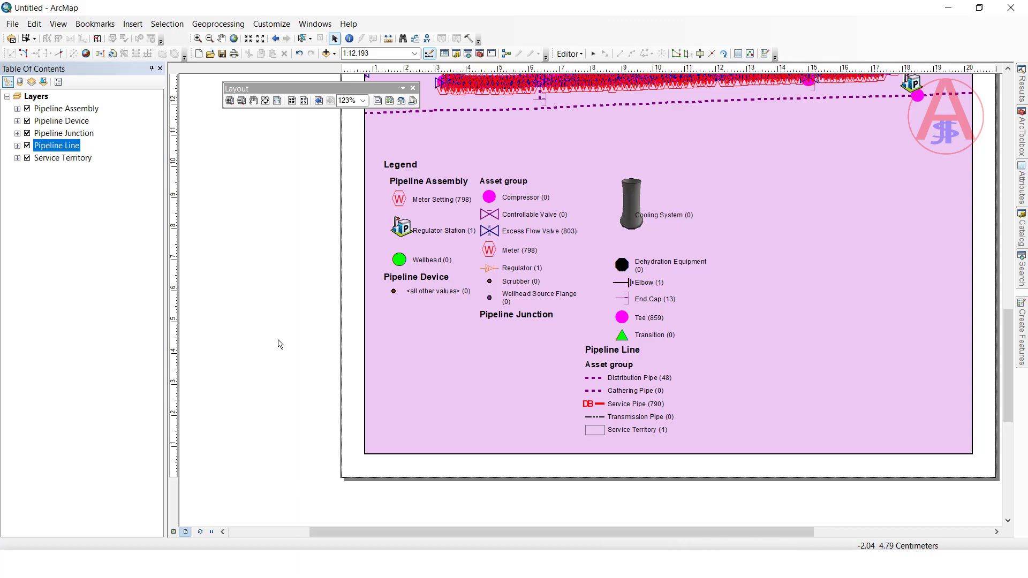
scroll(281, 353, down, 1)
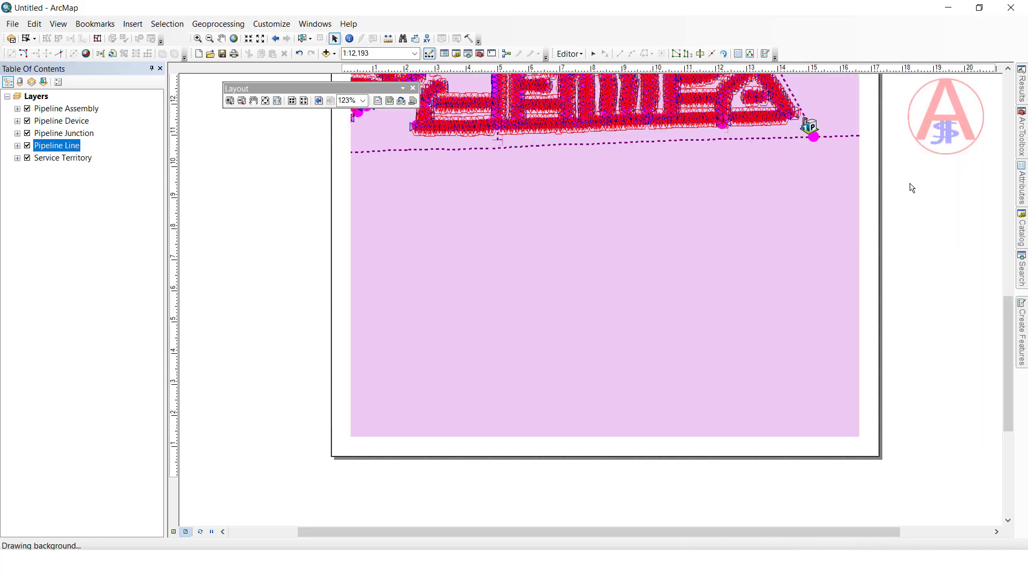
click(270, 102)
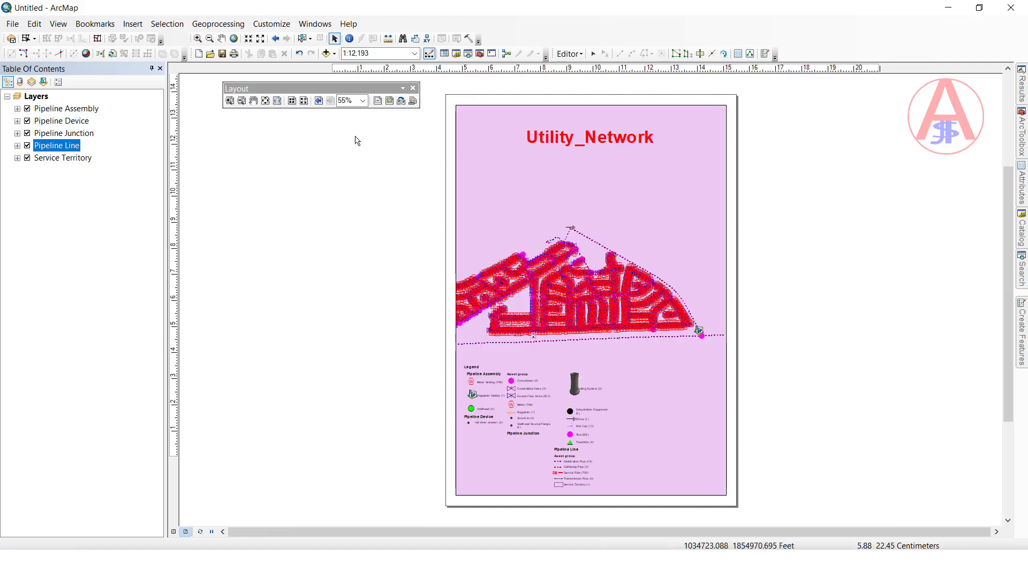
- Insert an ESRI North 4 north arrow, enlarged and placed in the page's upper-left area below the title
click(134, 24)
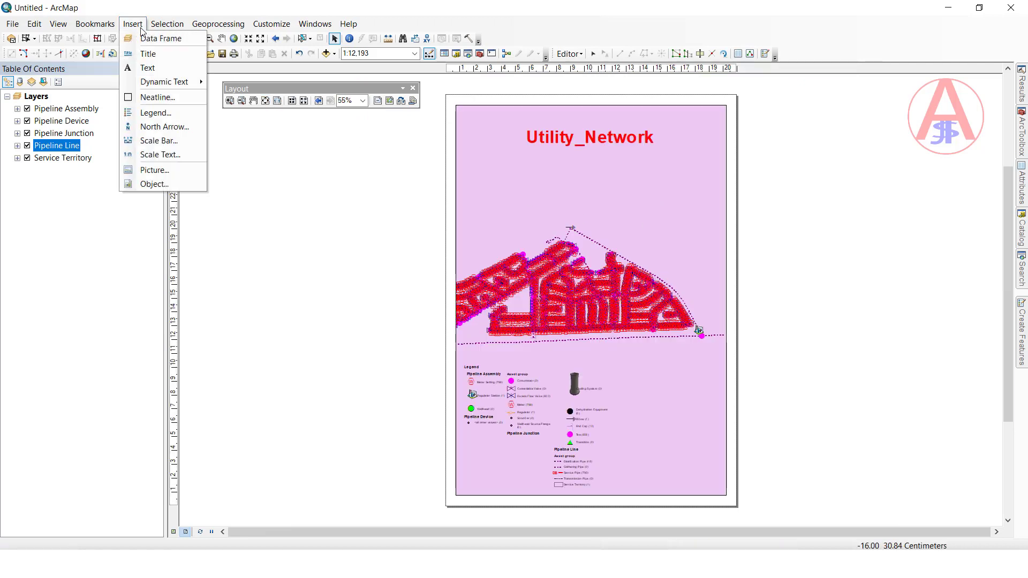
click(160, 127)
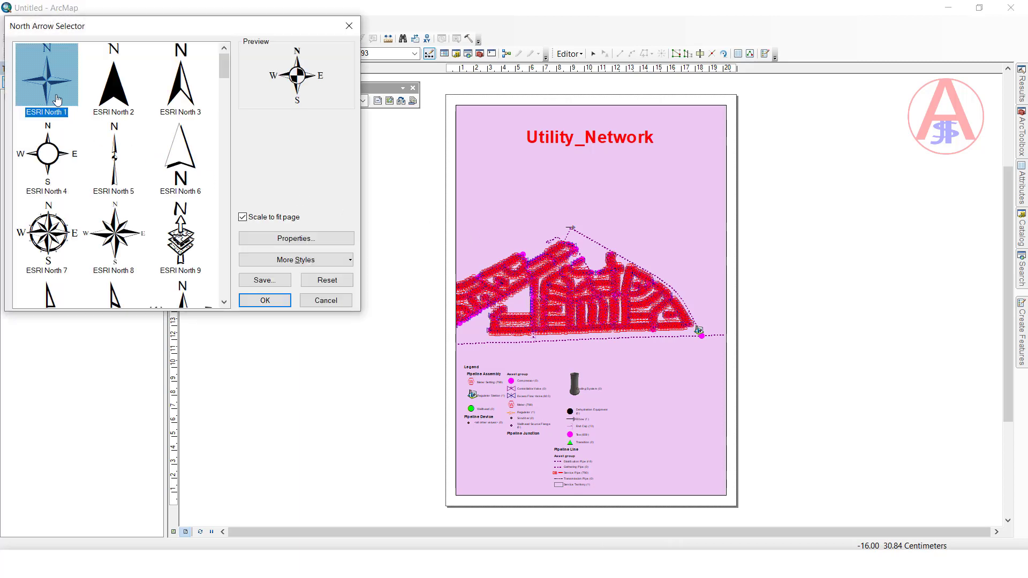
click(48, 140)
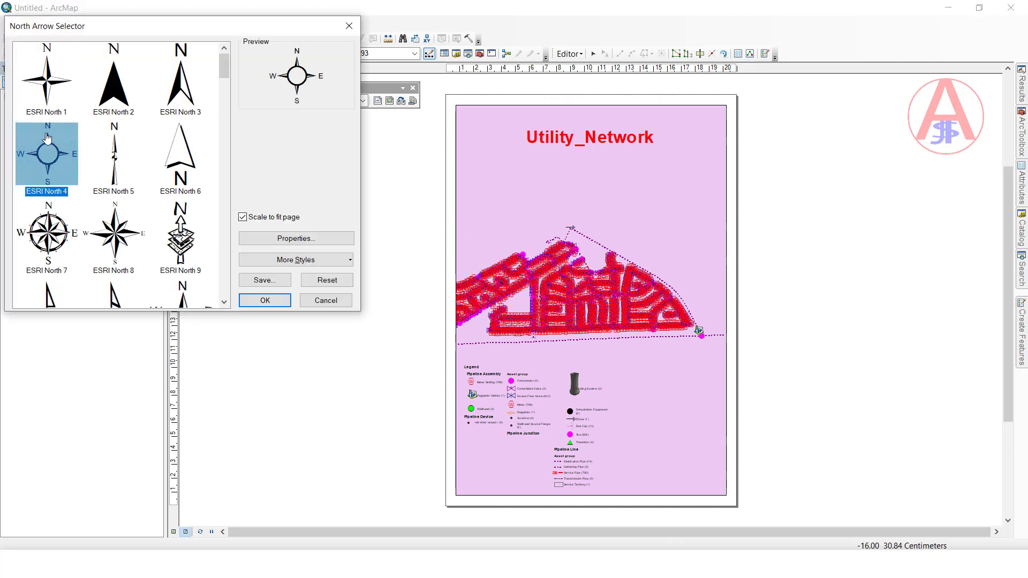
click(266, 301)
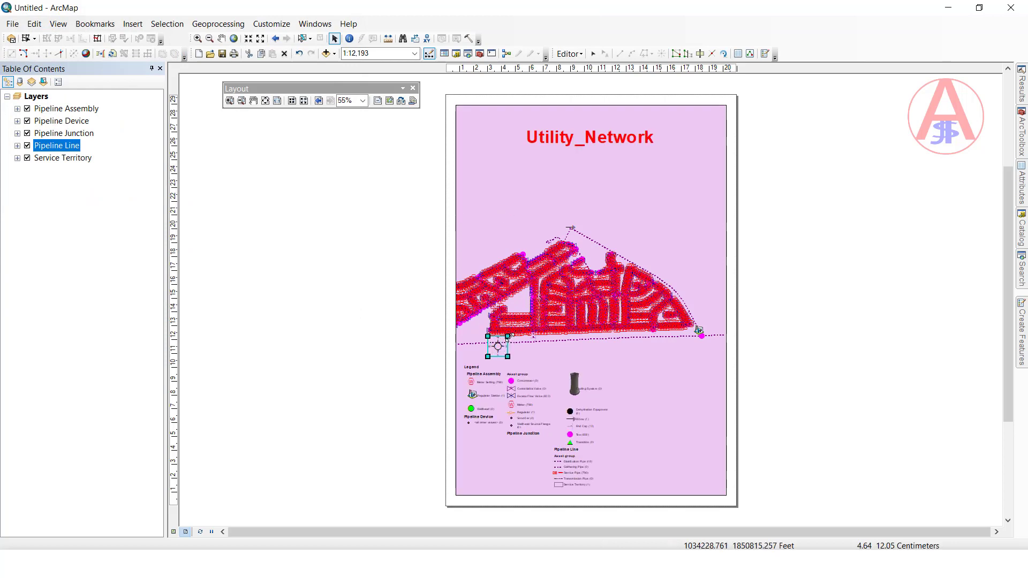
drag(508, 336, 547, 287)
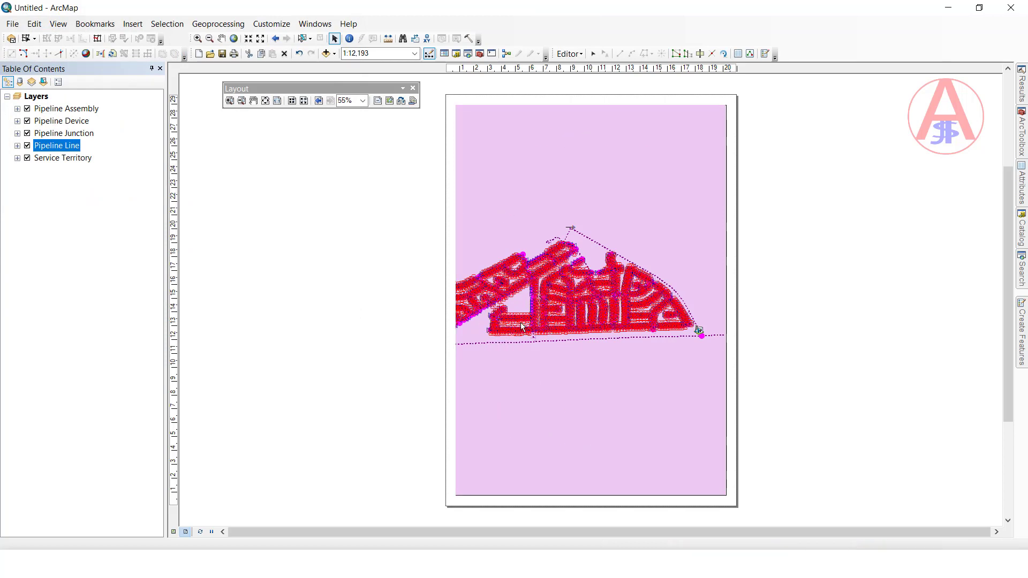
drag(523, 327, 509, 205)
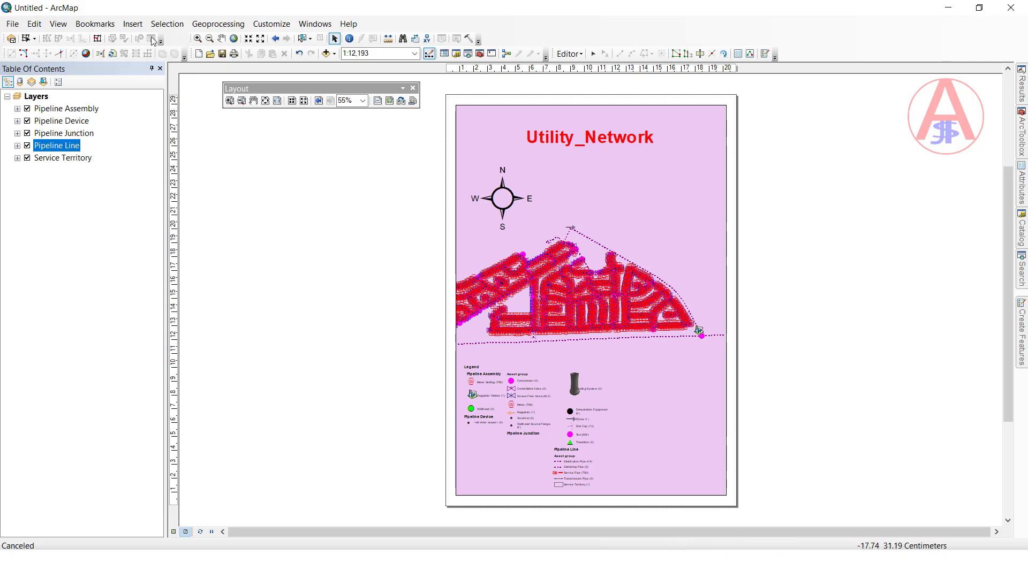
- Insert the text "Company Log" and place it in the page's upper-right area, opposite the north arrow
click(133, 25)
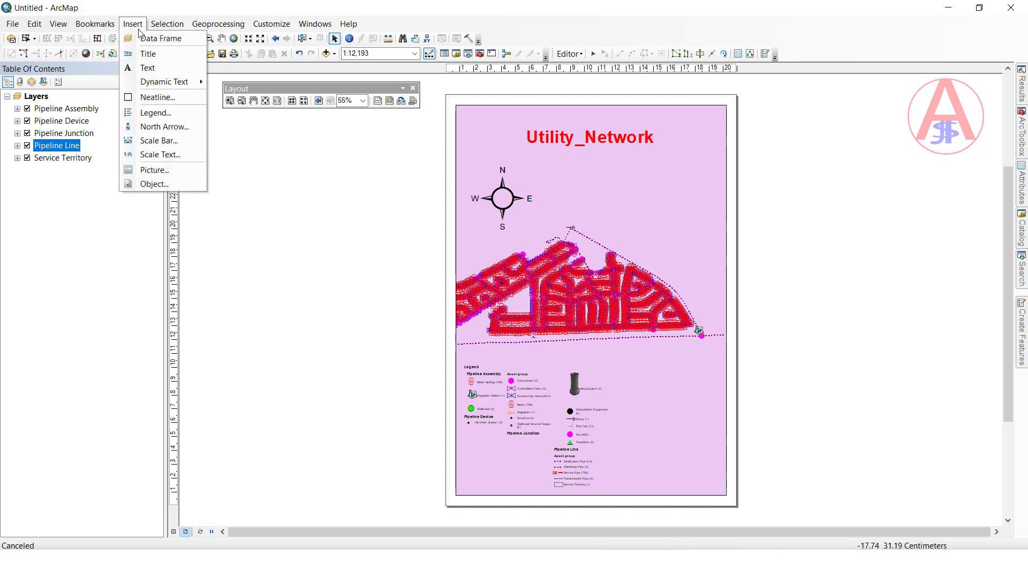
click(148, 67)
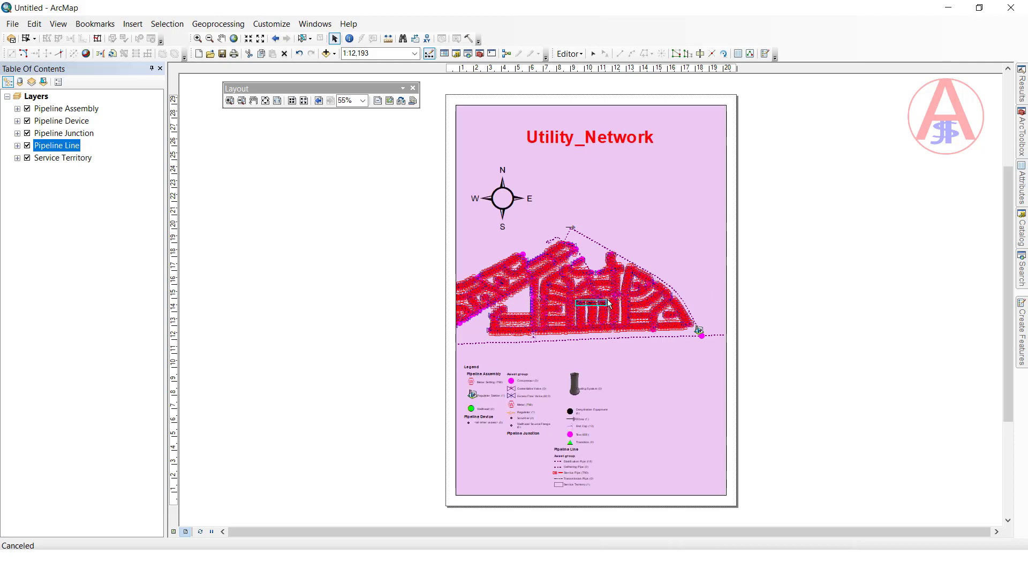
drag(599, 305, 690, 203)
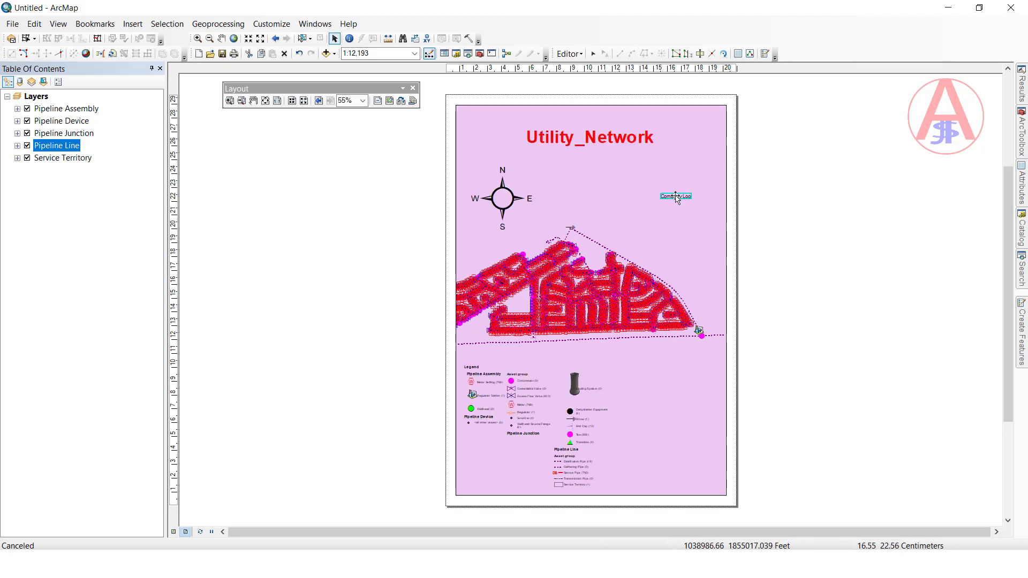
- Format the "Company Log" text in blue at size 24 and deselect it
double_click(676, 197)
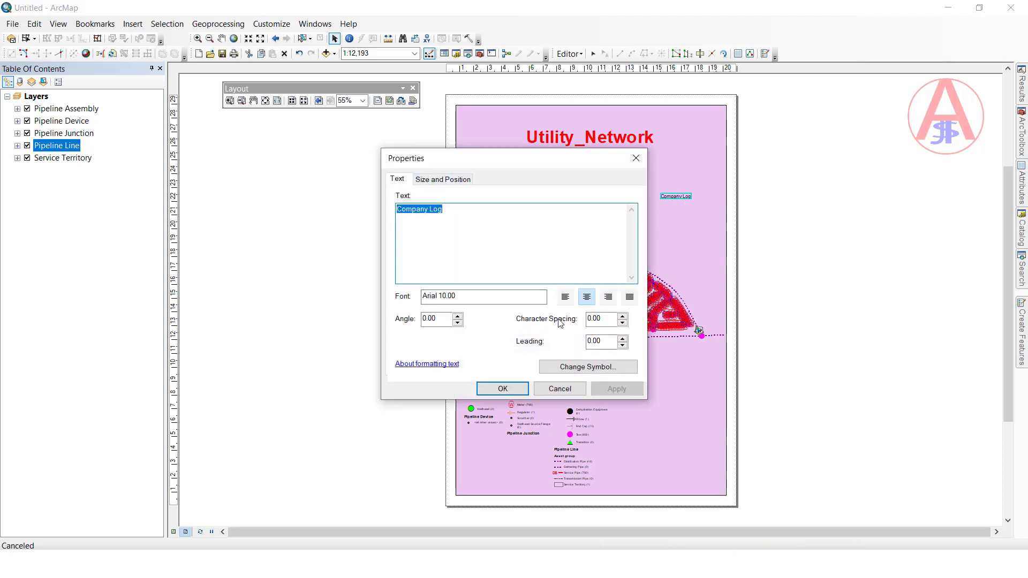
click(591, 369)
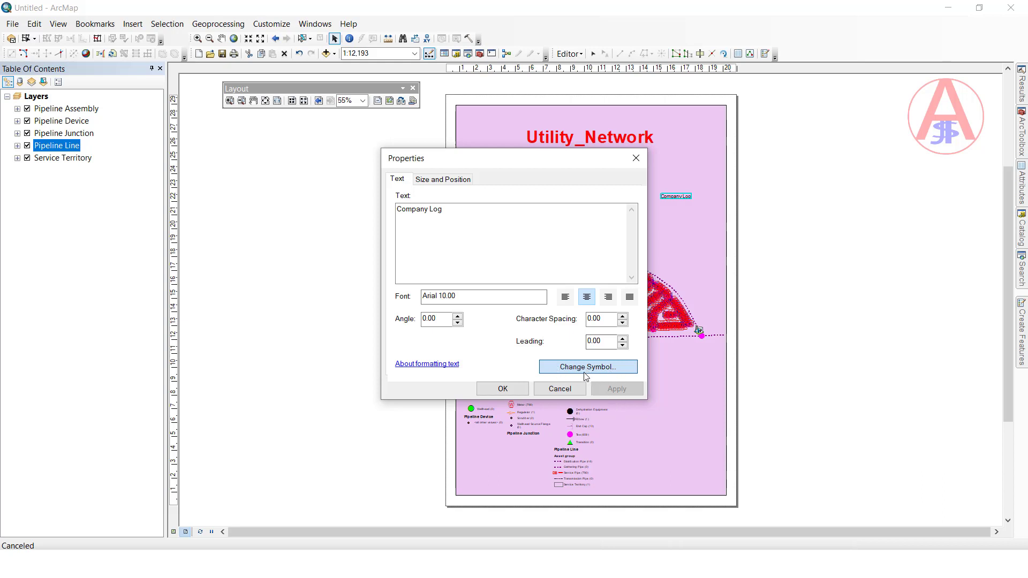
click(586, 372)
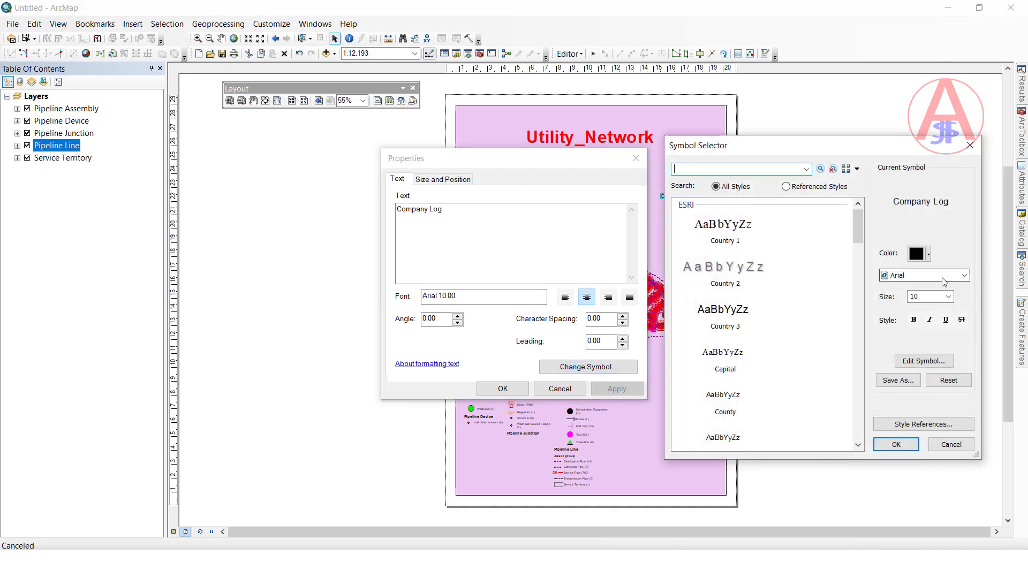
click(949, 296)
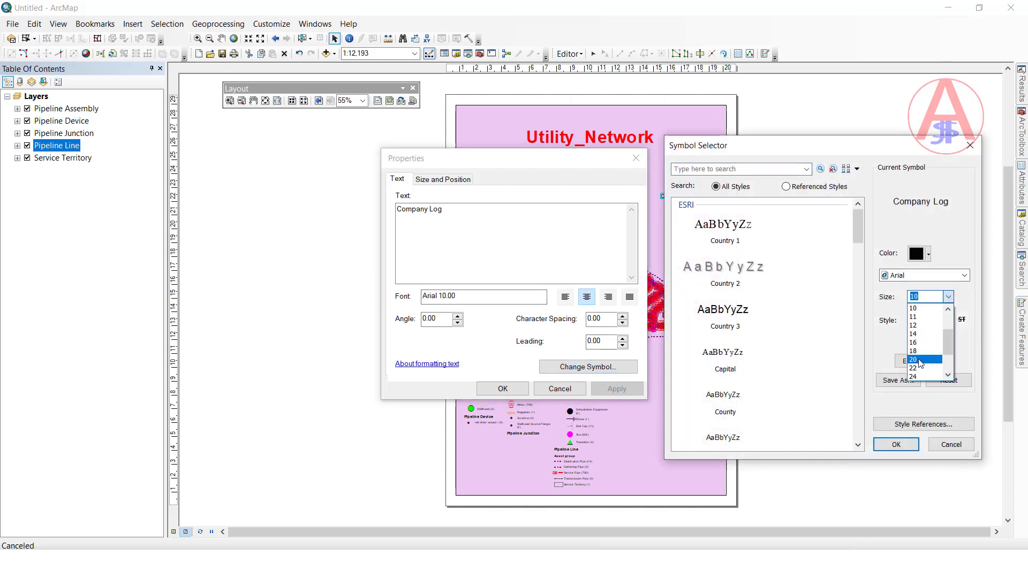
click(913, 378)
click(919, 254)
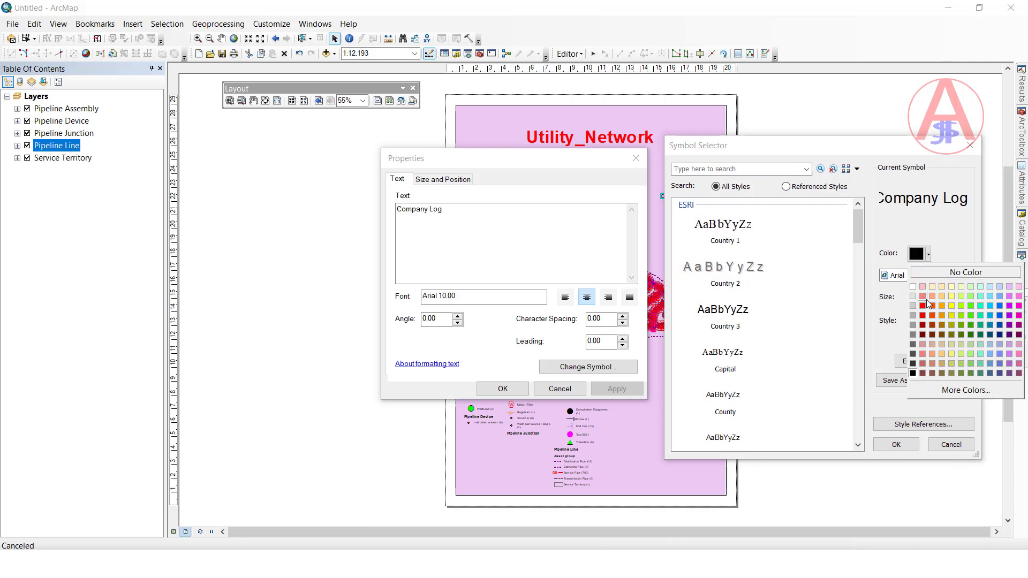
click(998, 307)
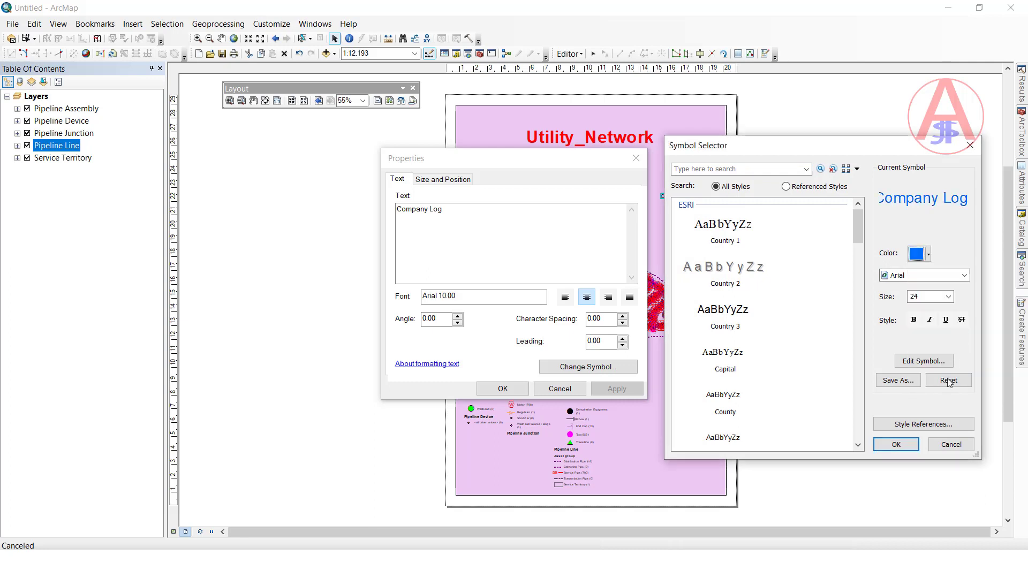
click(896, 444)
click(521, 395)
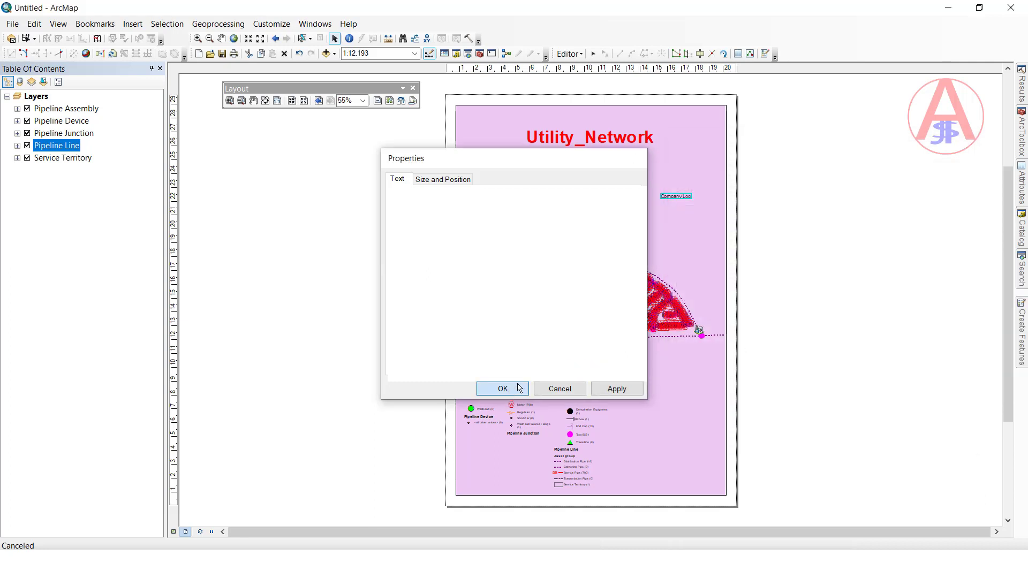
click(826, 199)
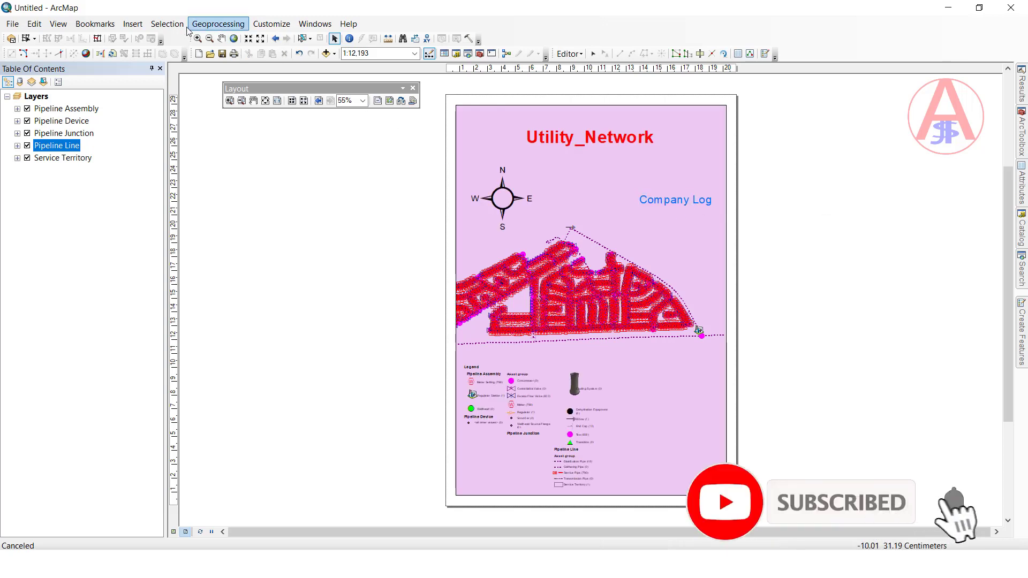
- Insert the logo picture "My Logo New 2018 july 29_3 (1)" from the Logs folder into the layout
click(132, 24)
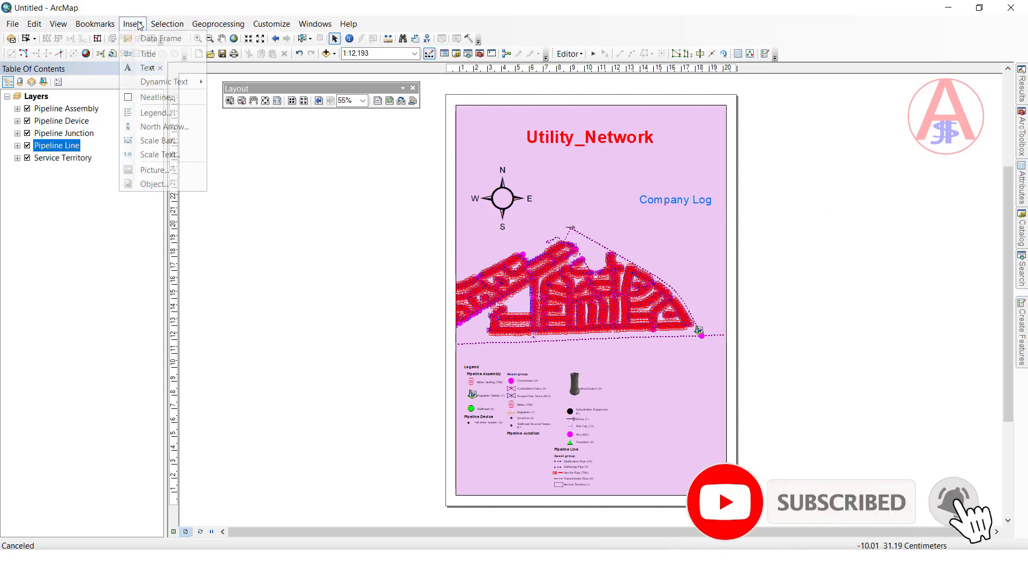
click(151, 170)
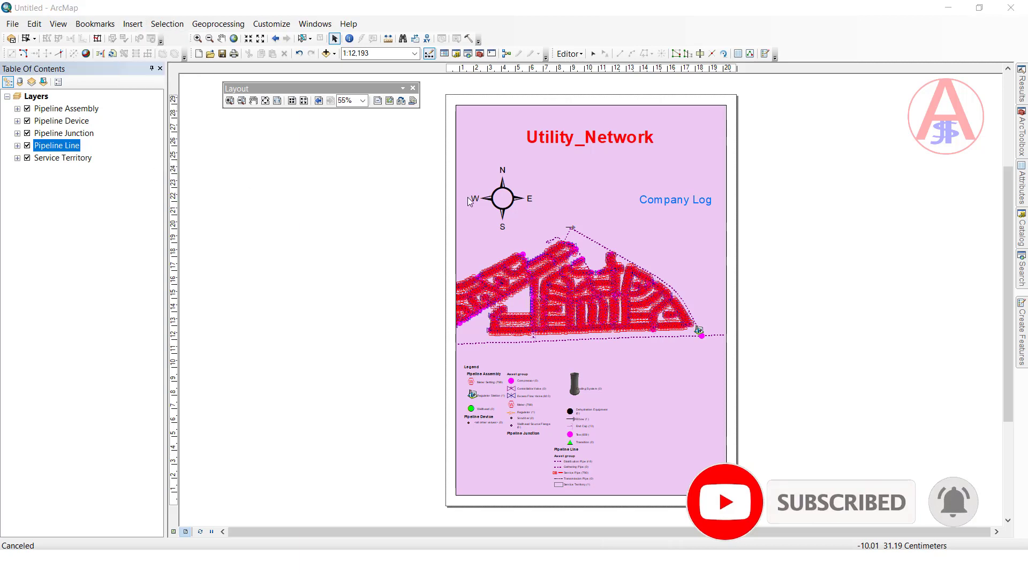
click(606, 217)
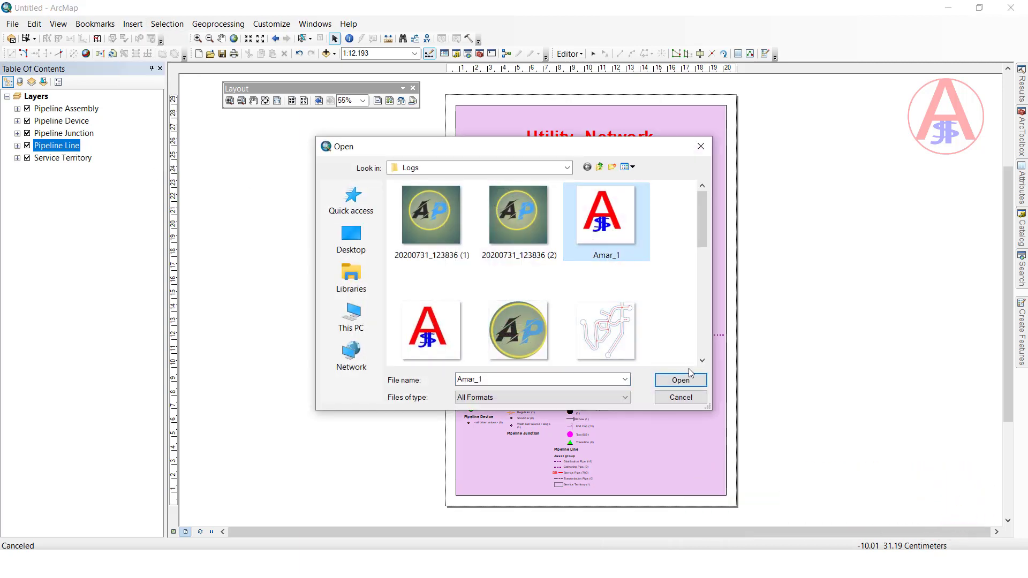
scroll(617, 280, down, 5)
click(590, 253)
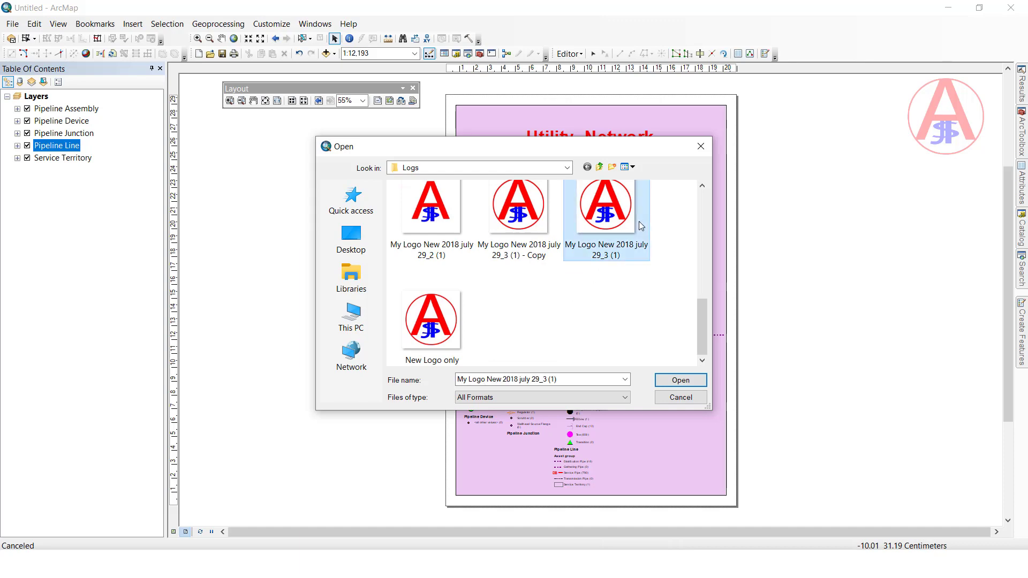
click(681, 380)
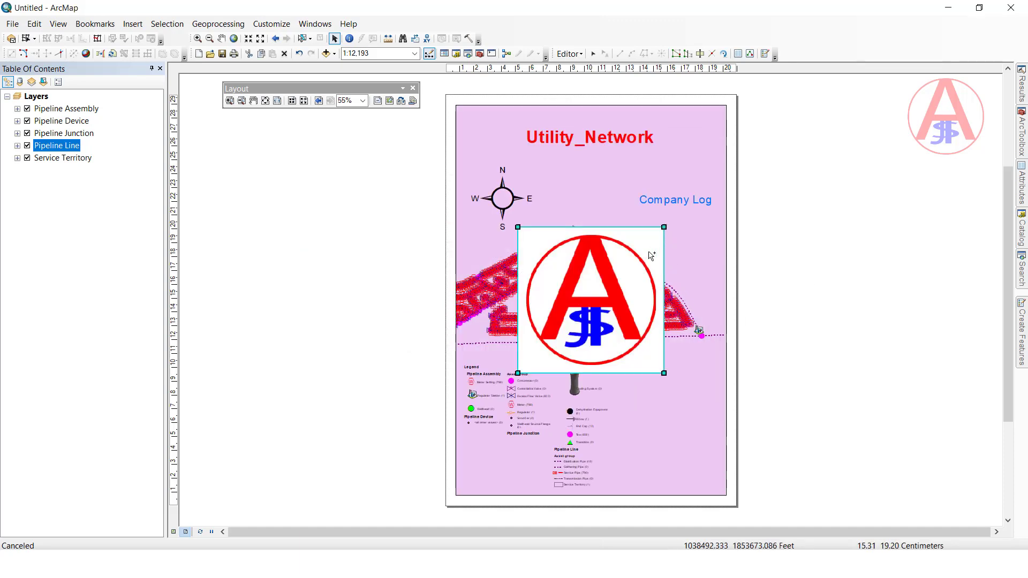
- Shrink the logo picture, place it directly below the "Company Log" text and deselect it
drag(664, 227, 605, 287)
drag(565, 324, 673, 249)
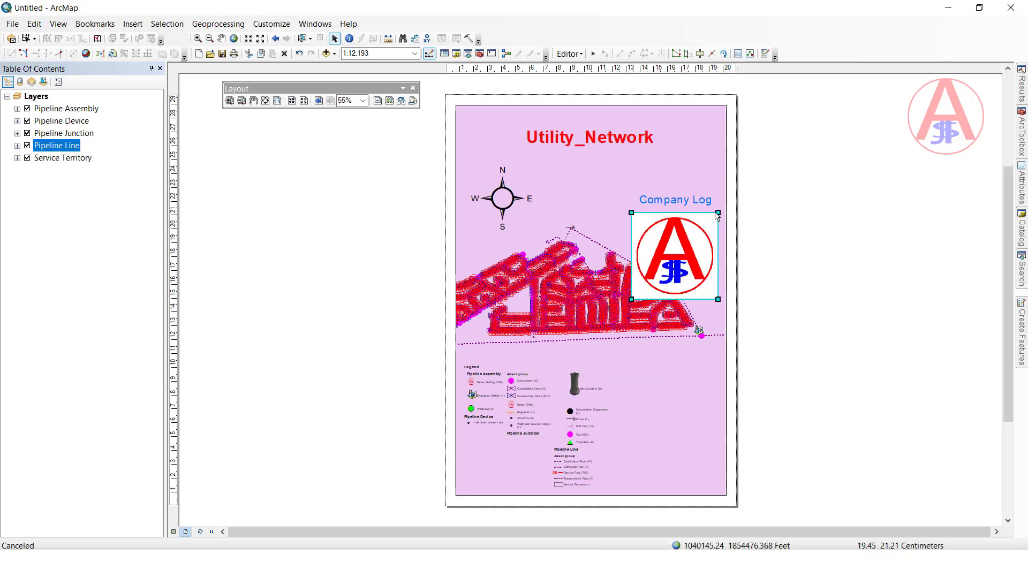
drag(719, 218, 706, 234)
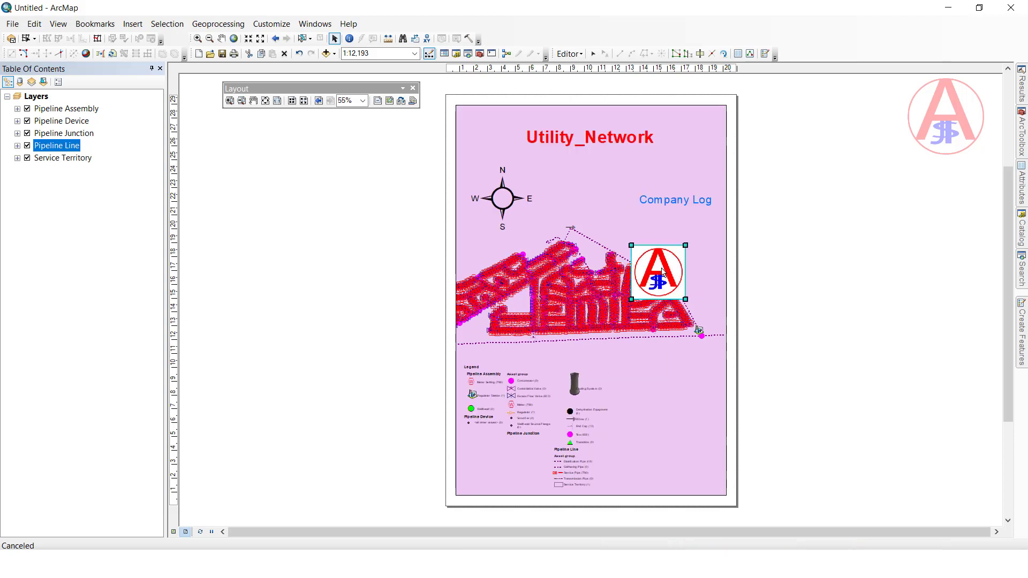
drag(660, 272, 678, 243)
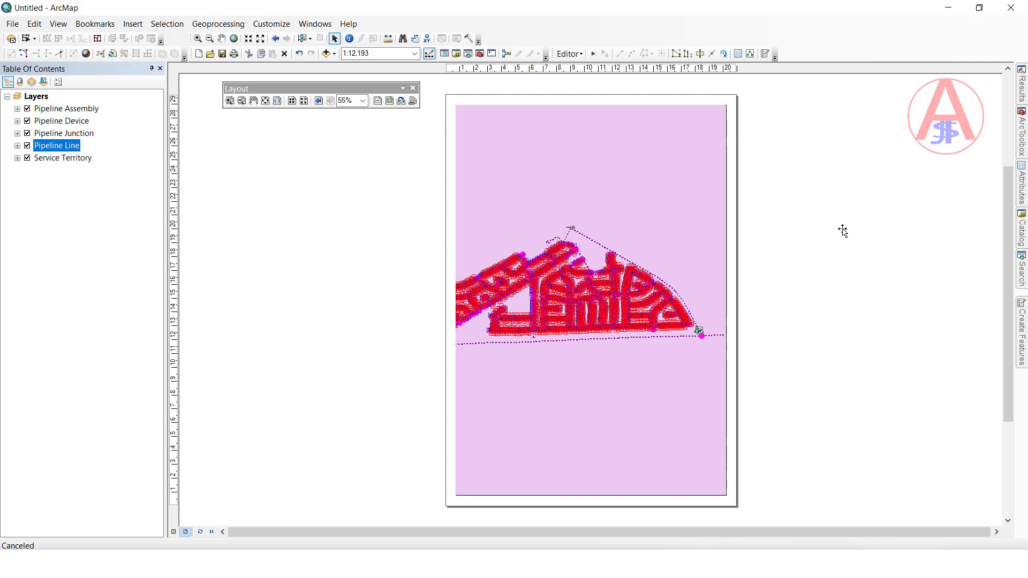
click(774, 248)
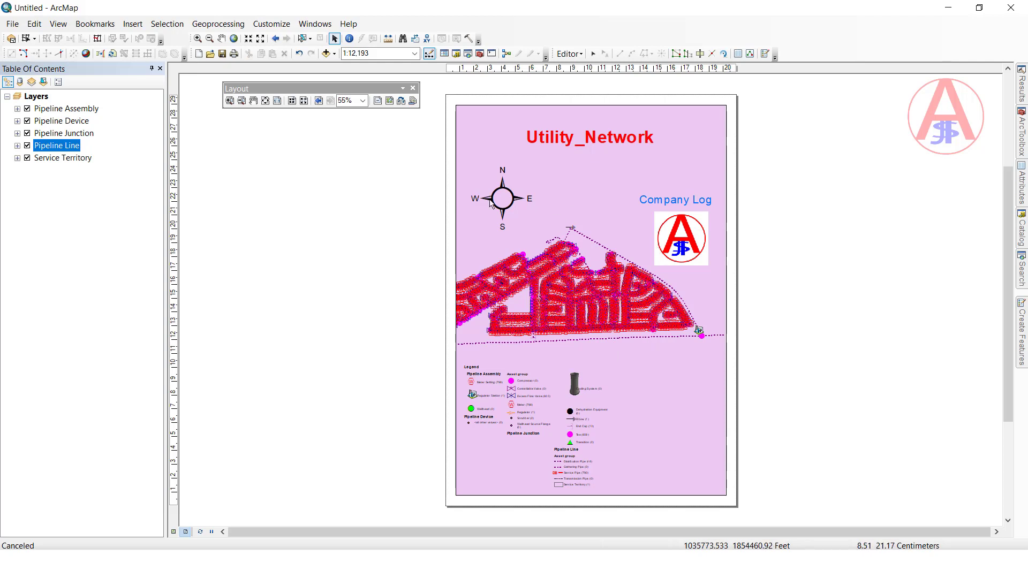
click(137, 27)
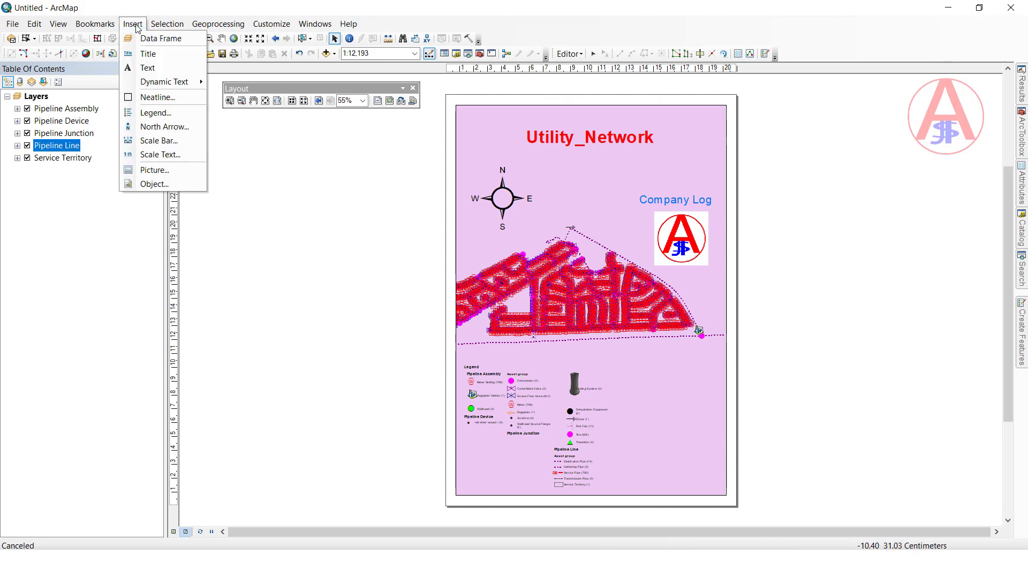
click(157, 159)
click(344, 29)
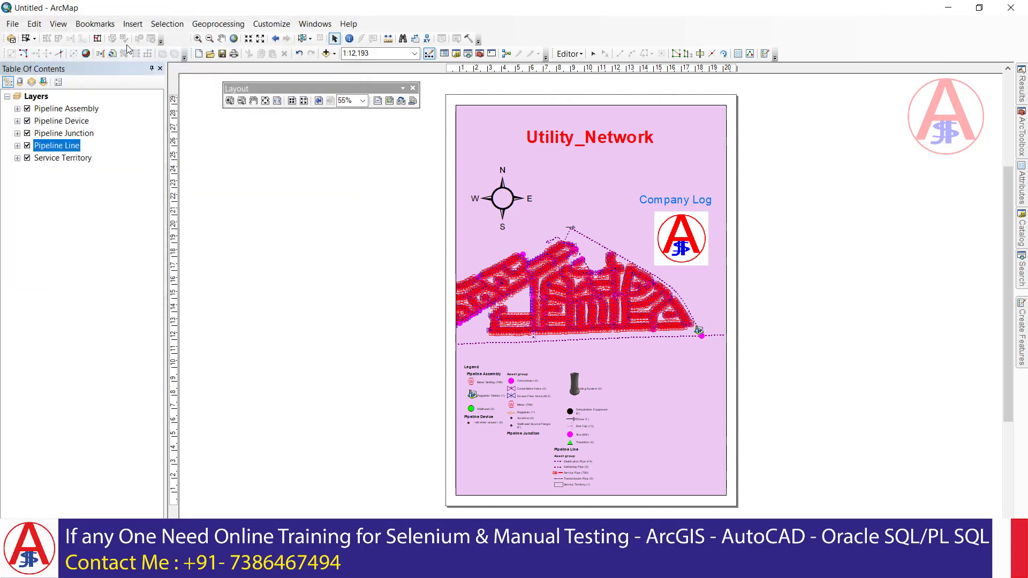
- Insert an Alternating Scale Bar 1 and place it in the page's lower-right corner beside the legend
click(132, 24)
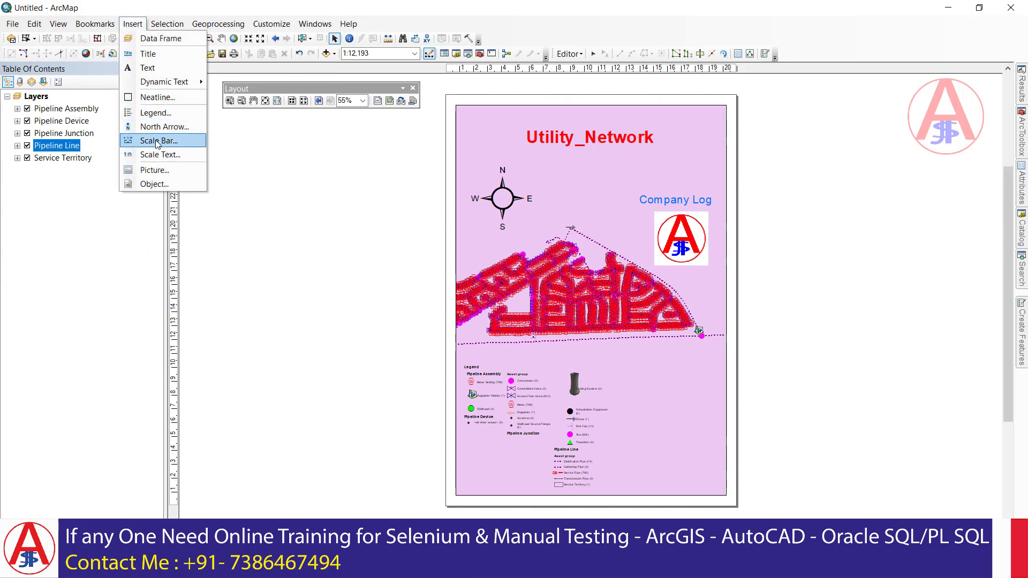
click(157, 140)
click(74, 222)
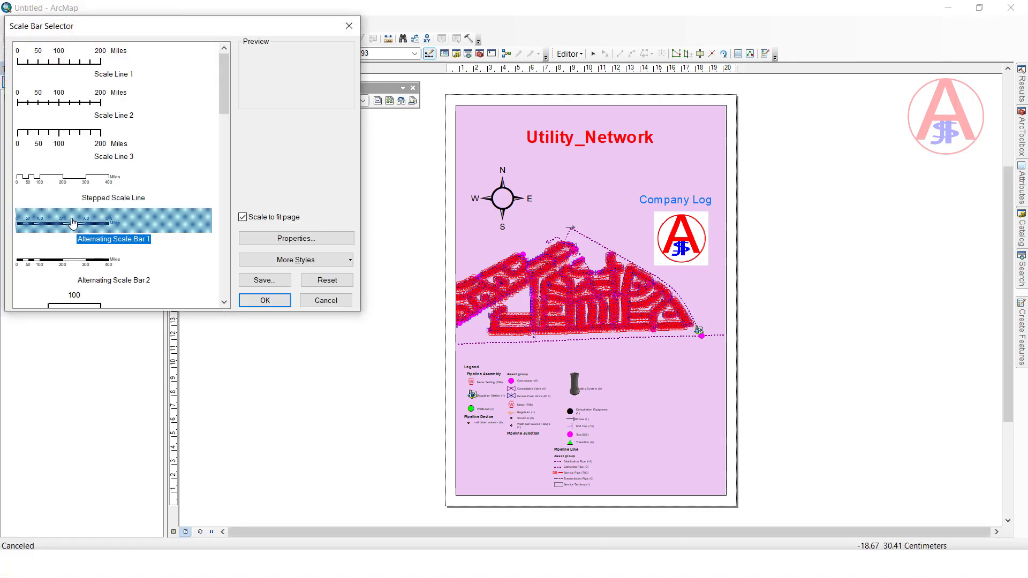
click(277, 305)
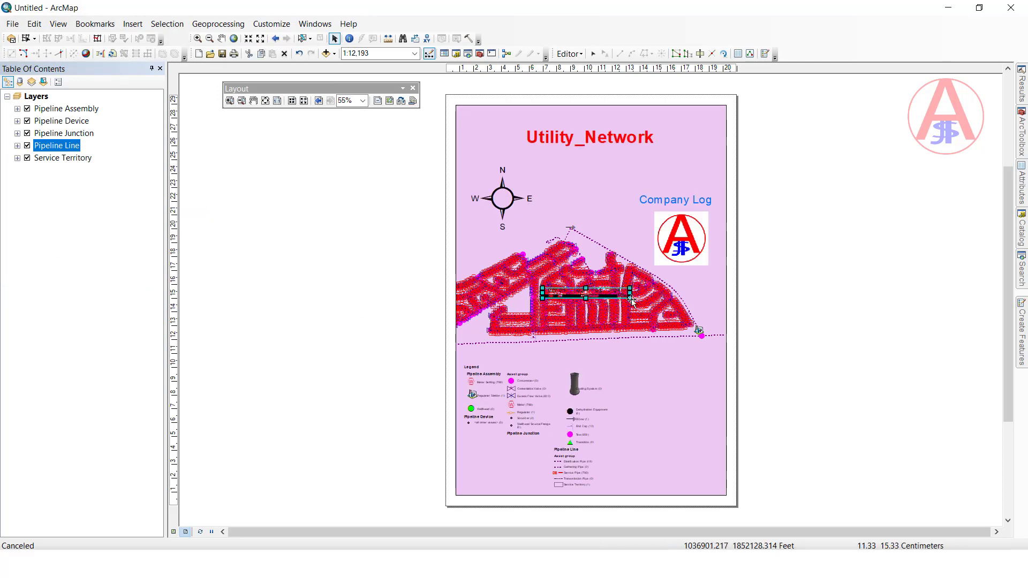
drag(632, 300, 685, 499)
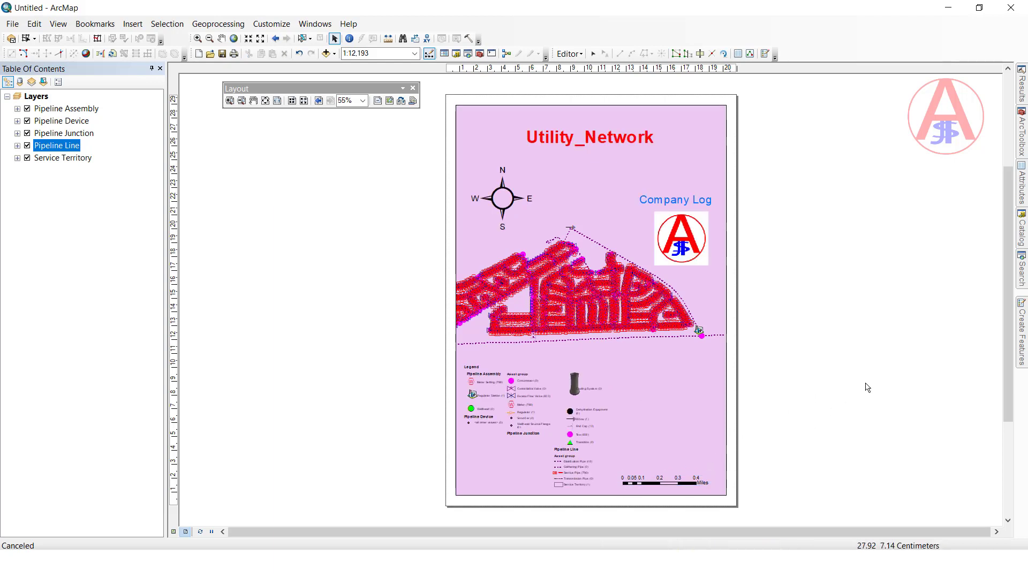
- Insert the current date as dynamic text and place it above the scale bar on the page's right side
click(133, 25)
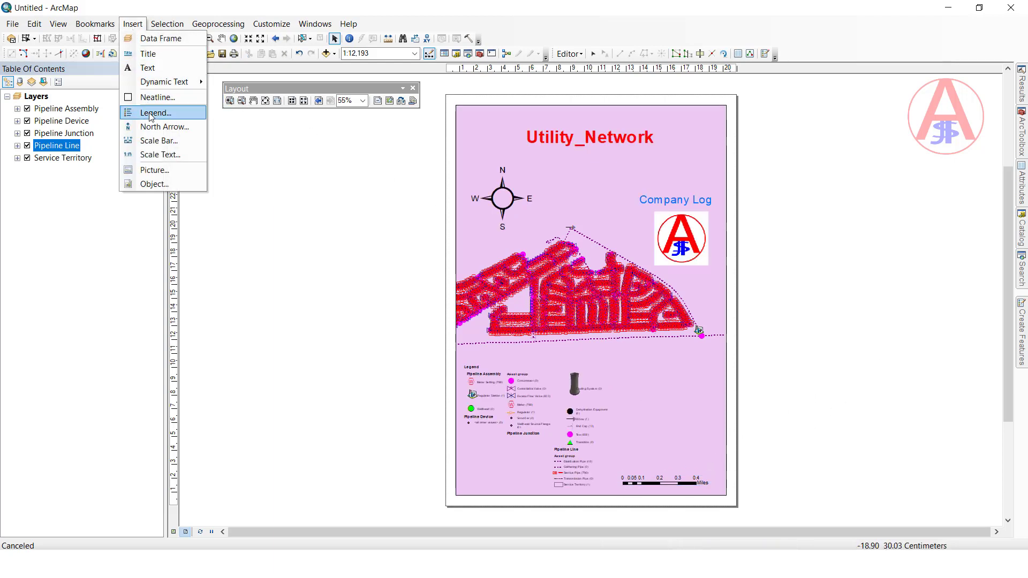
mouse_move(196, 84)
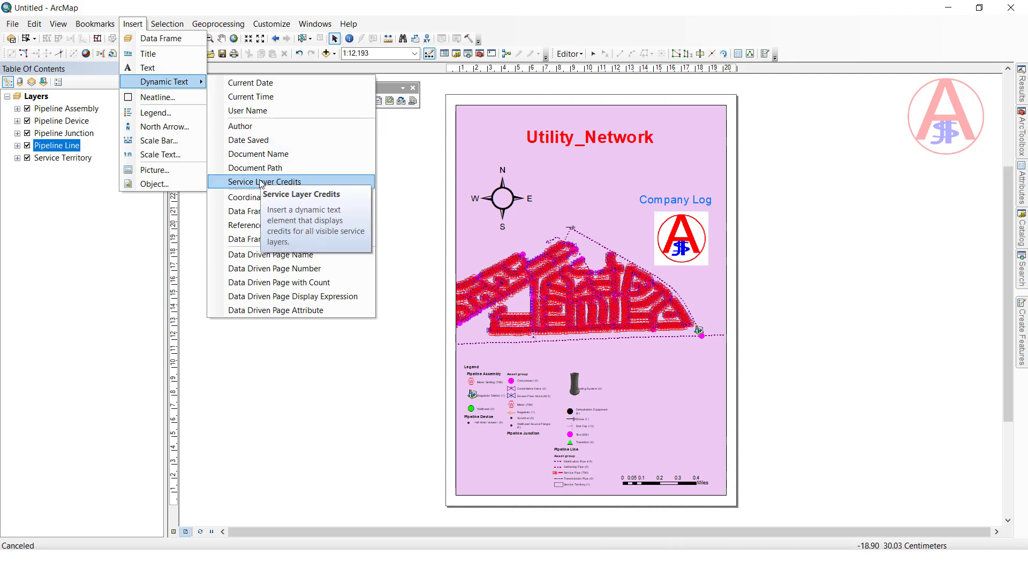
click(264, 84)
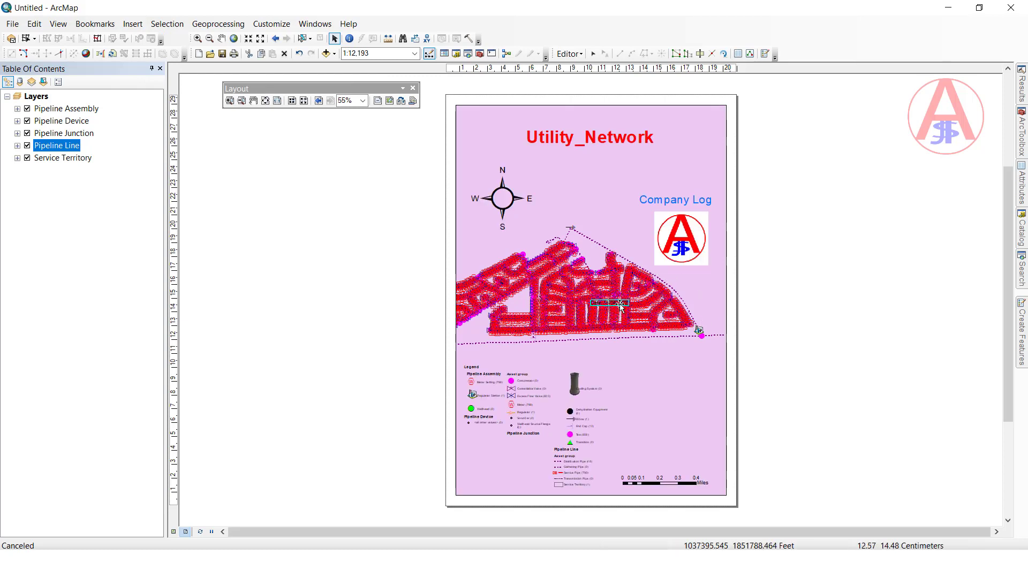
drag(698, 414, 723, 457)
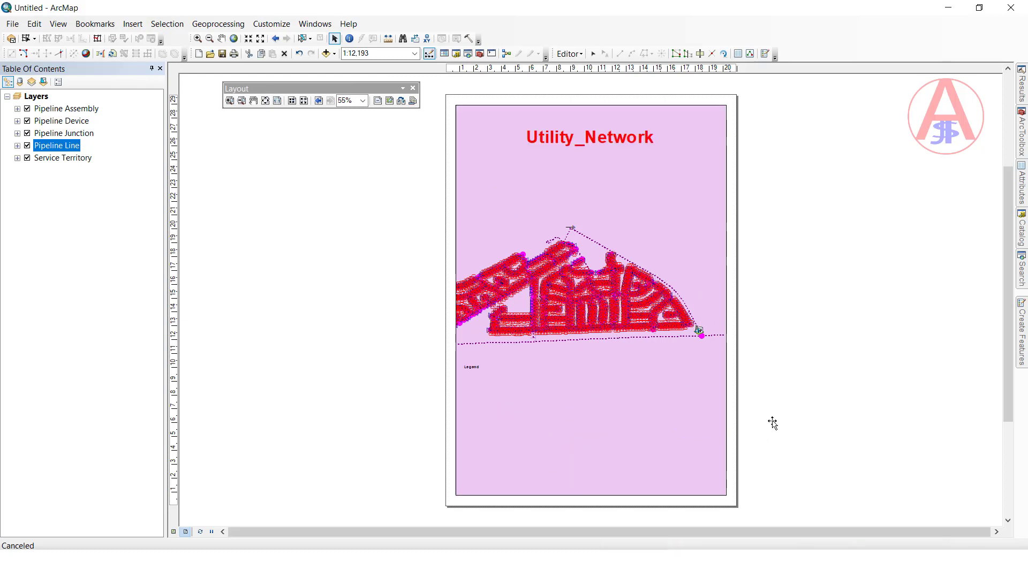
- Examine the finished page as a whole and its legend, date and scale bar up close
scroll(723, 434, down, 2)
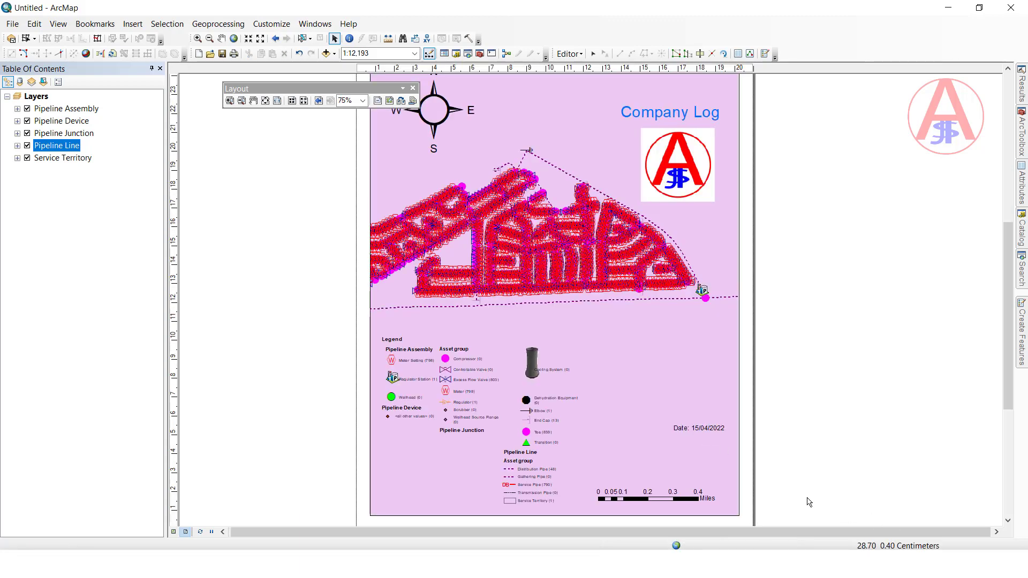
click(265, 101)
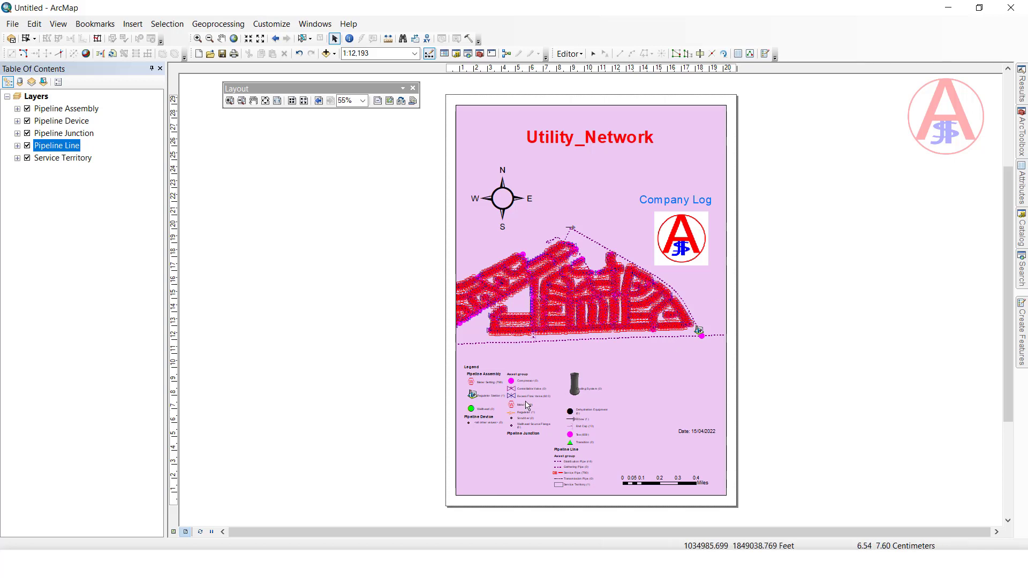
drag(436, 351, 751, 504)
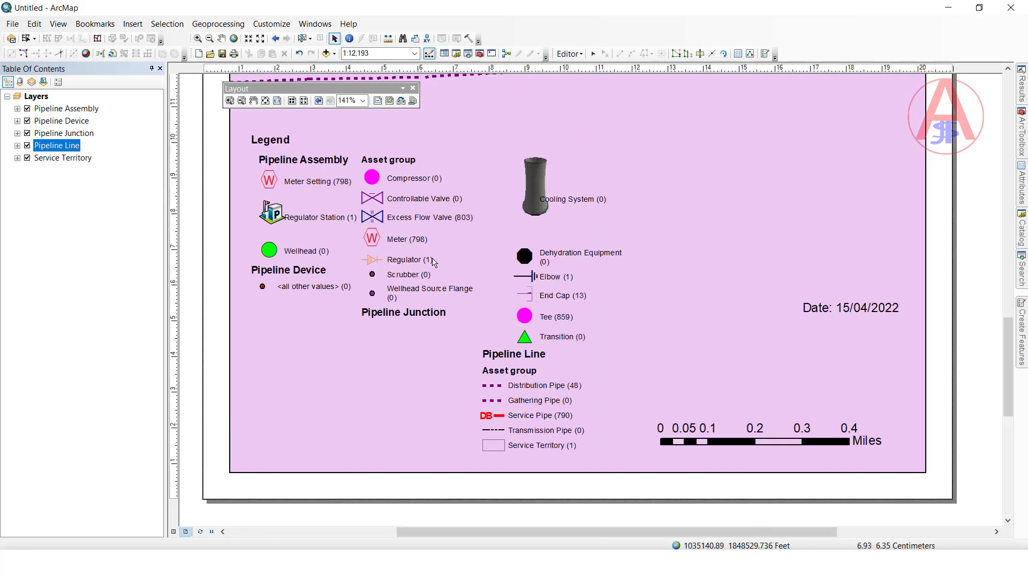